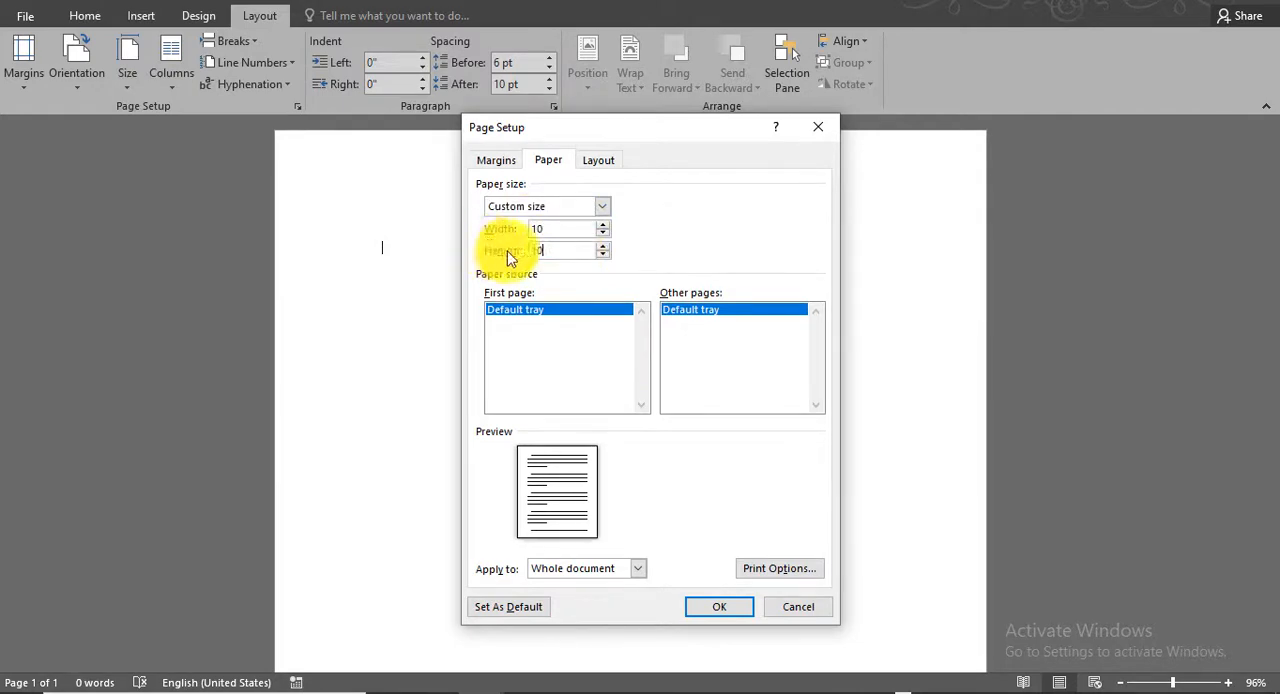
- Apply a custom paper size of 10 by 10 inches to the whole document
left_click(552, 231)
left_click(718, 608)
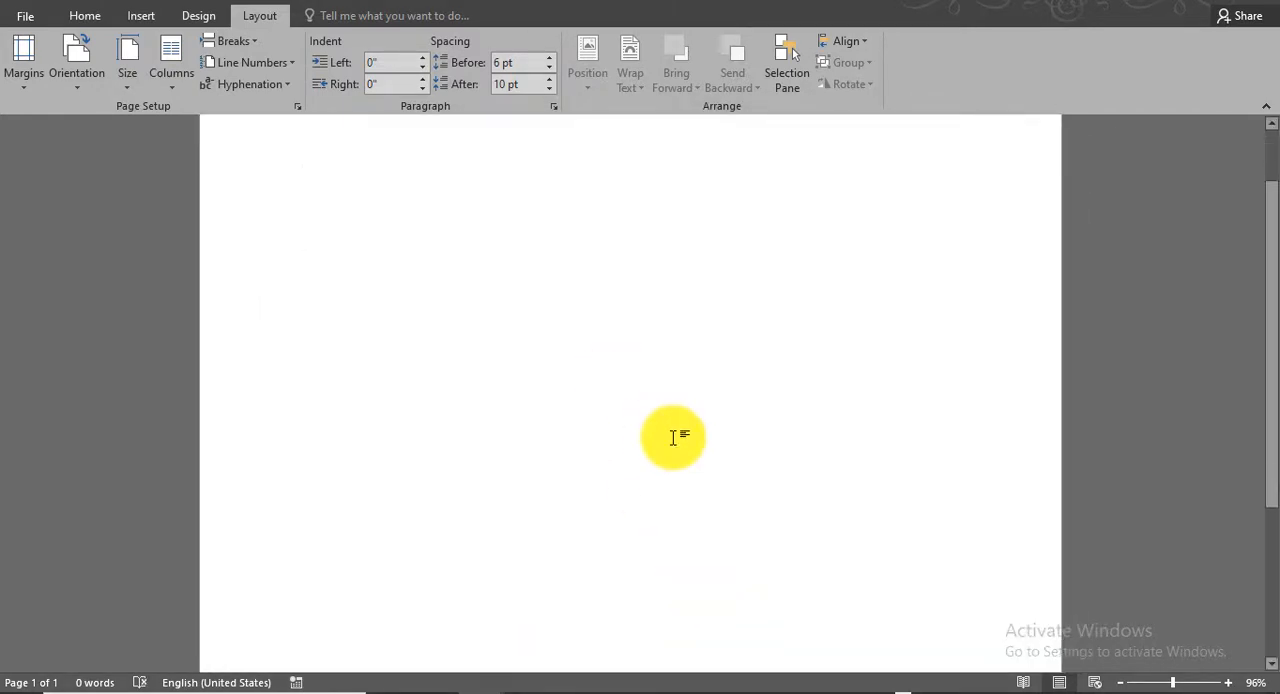
scroll(673, 437, "down", 4, "ctrl")
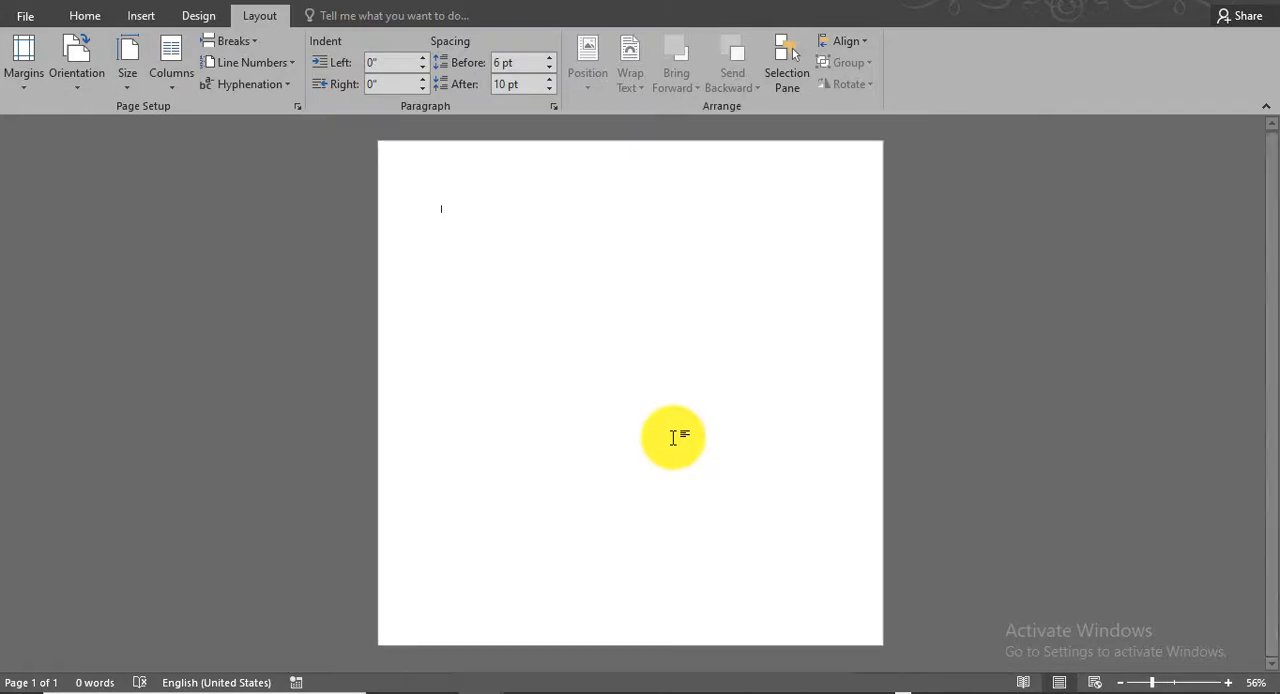
scroll(673, 437, "up", 1, "ctrl")
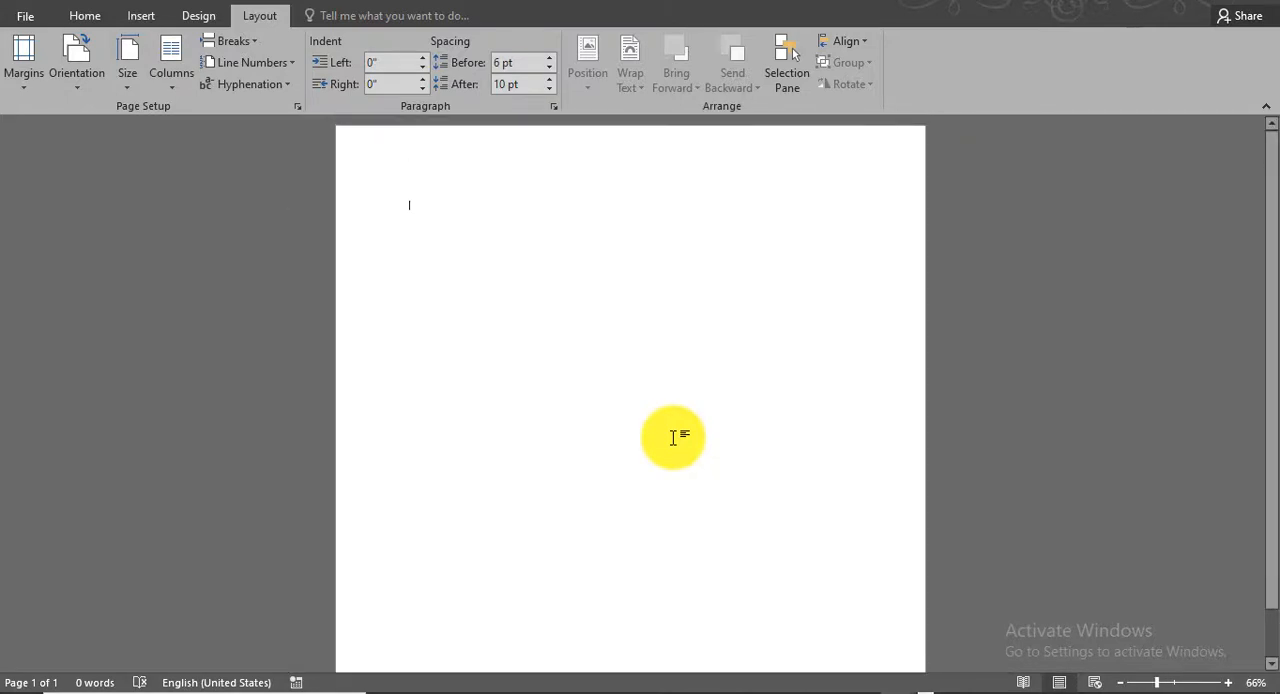
- Draw a rounded rectangle about 3.86" wide and 9.17" tall on the right half of the page
left_click(141, 15)
left_click(252, 76)
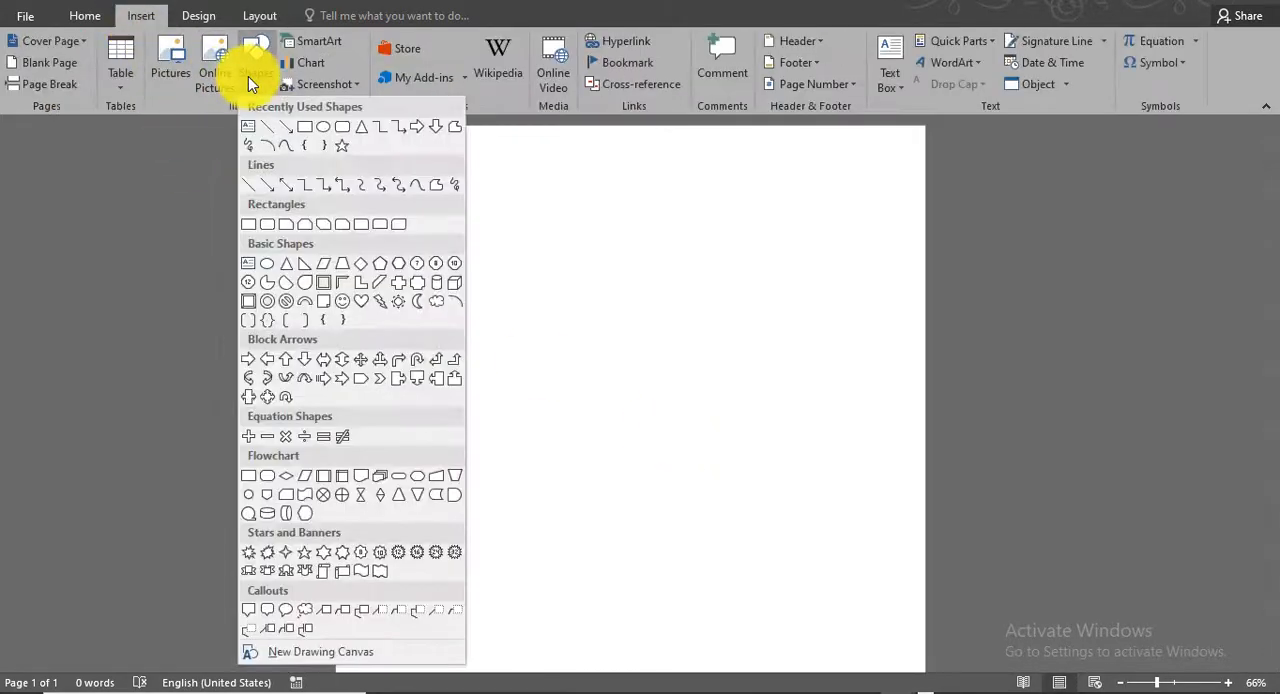
left_click(342, 126)
left_click_drag(648, 151, 876, 640)
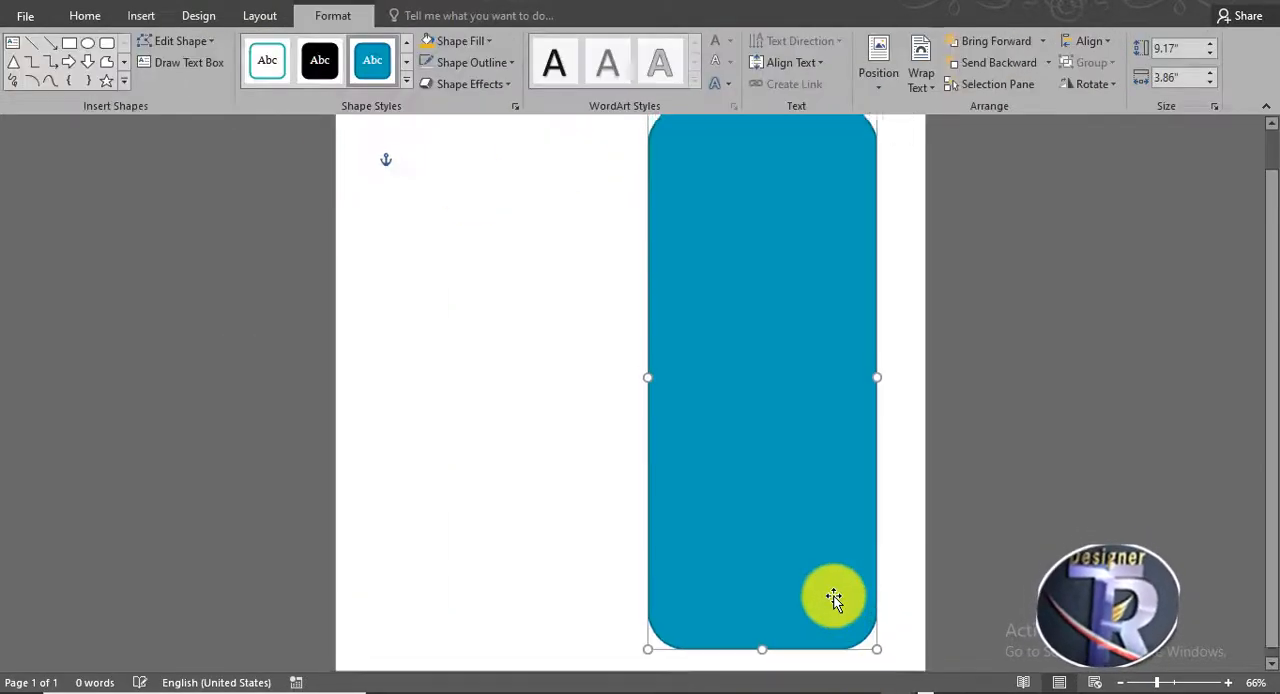
- Tilt the rounded rectangle clockwise and enlarge it to about 5.95" by 12.77" so it runs past the page's right side
left_click_drag(688, 153, 891, 150)
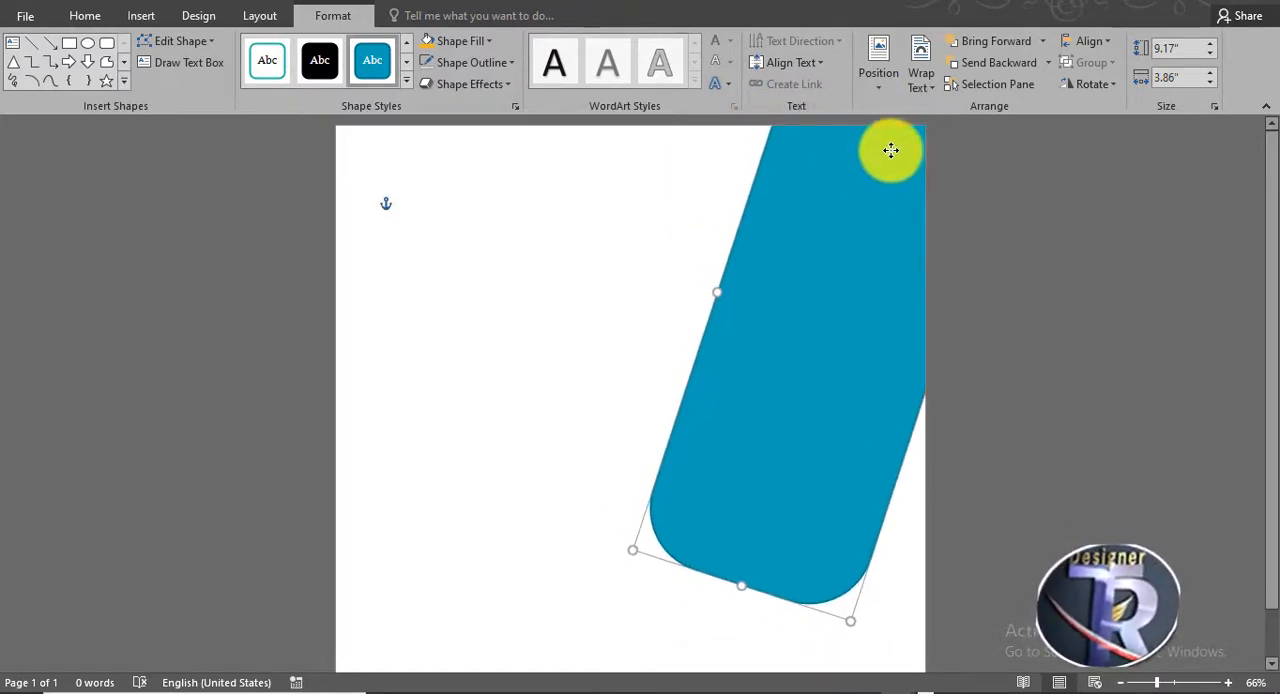
left_click_drag(855, 624, 891, 684)
scroll(901, 495, "down", 2)
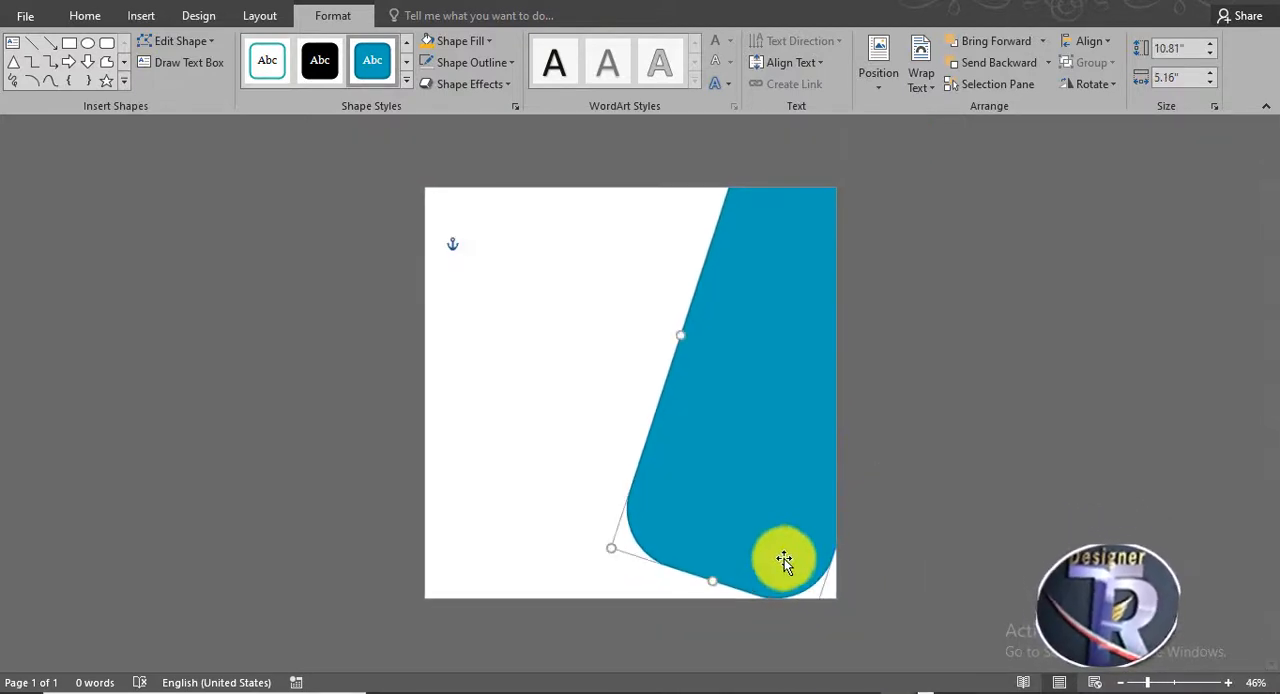
left_click_drag(808, 580, 765, 260)
left_click_drag(764, 194, 757, 109)
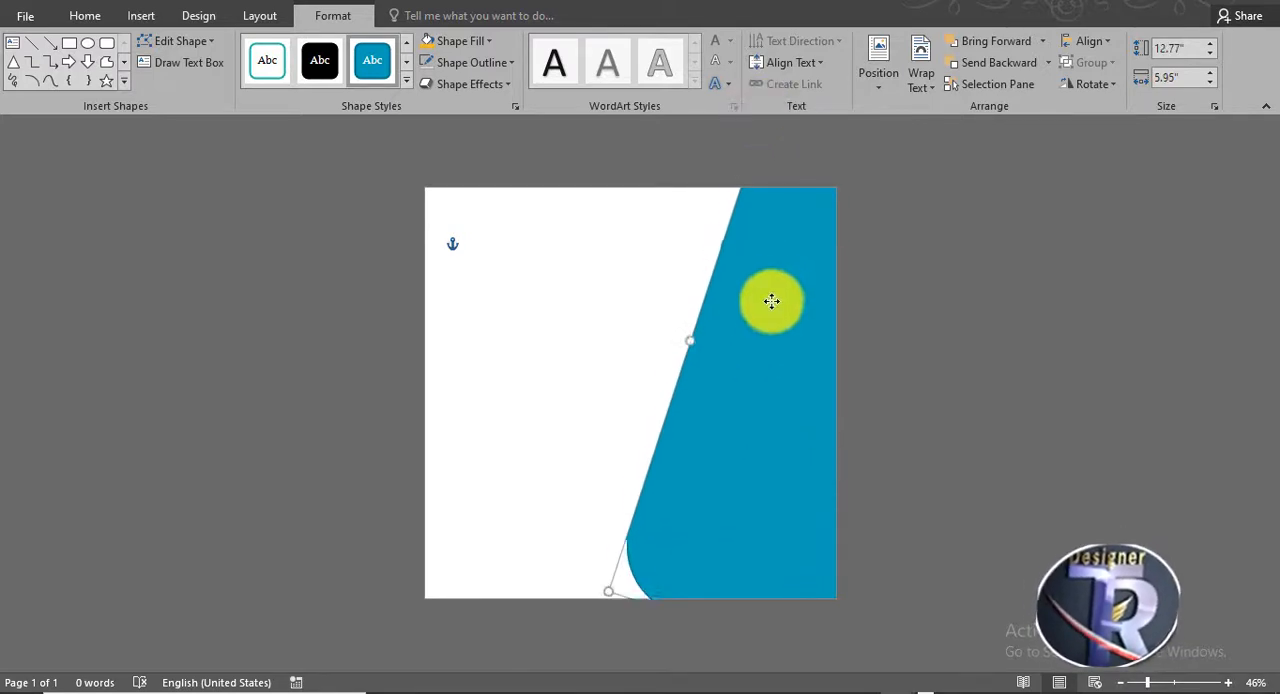
- Narrow the tilted rounded rectangle to about 5.81" and shift it slightly left
left_click(646, 300)
scroll(897, 521, "up", 2)
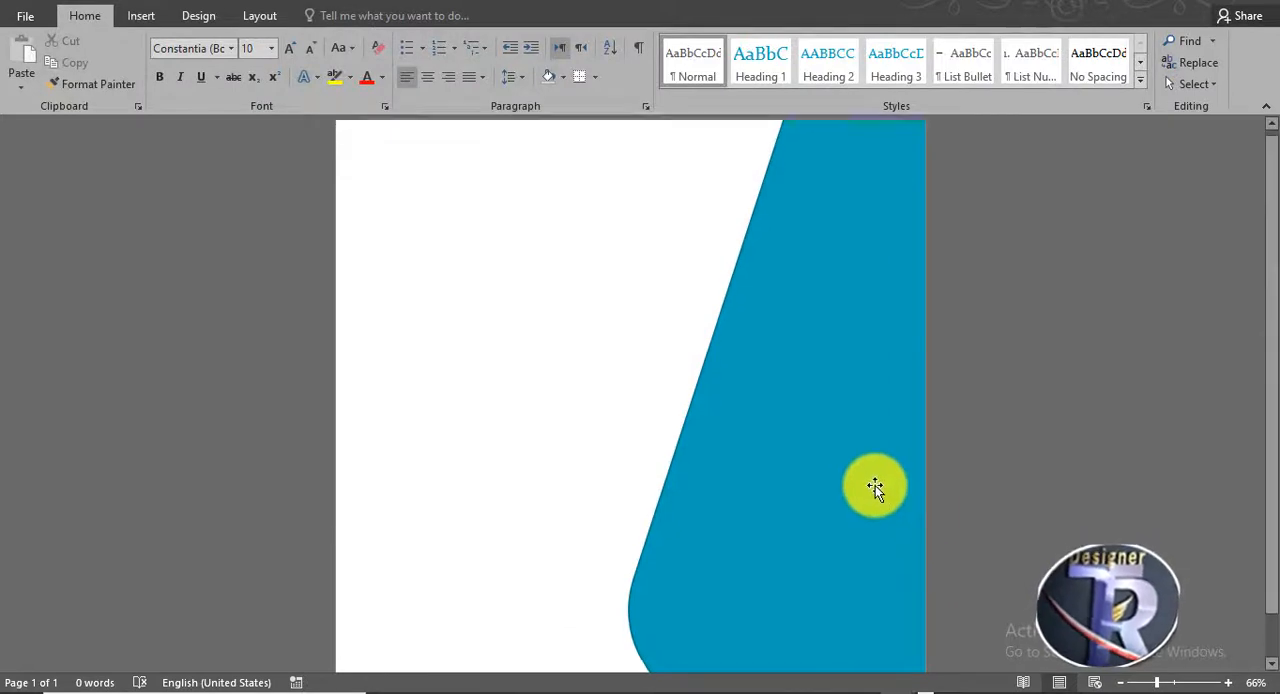
left_click(874, 487)
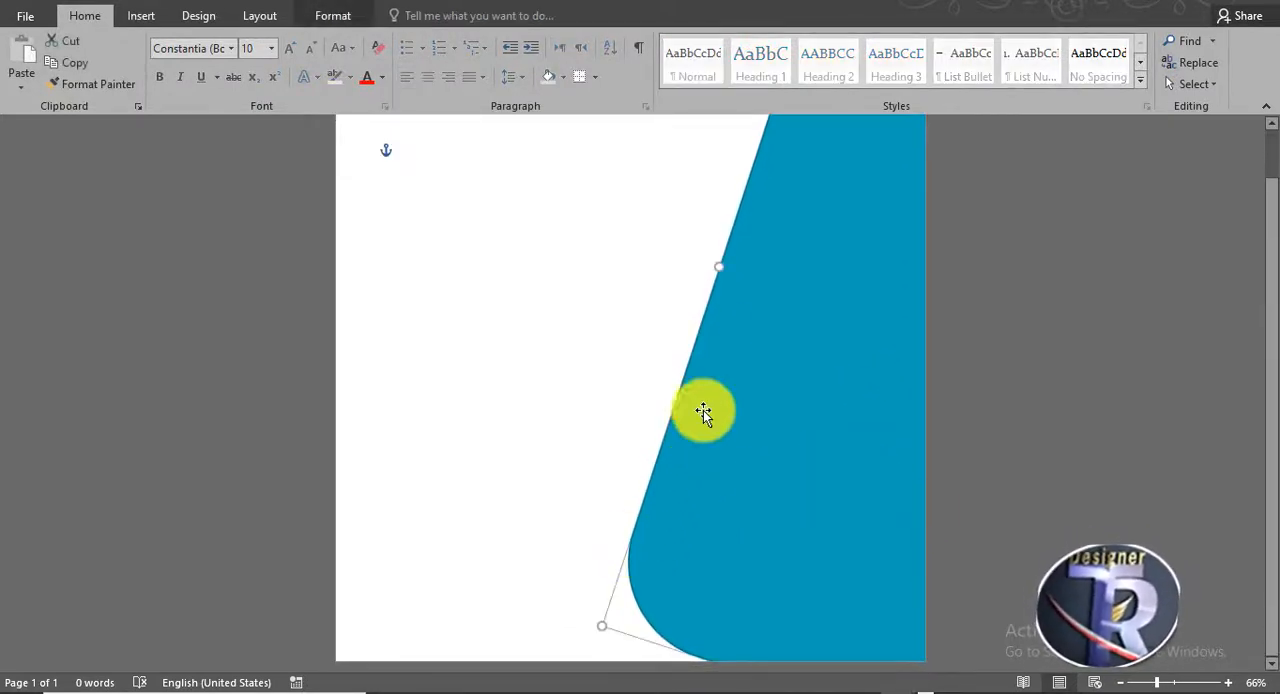
scroll(703, 410, "up", 1)
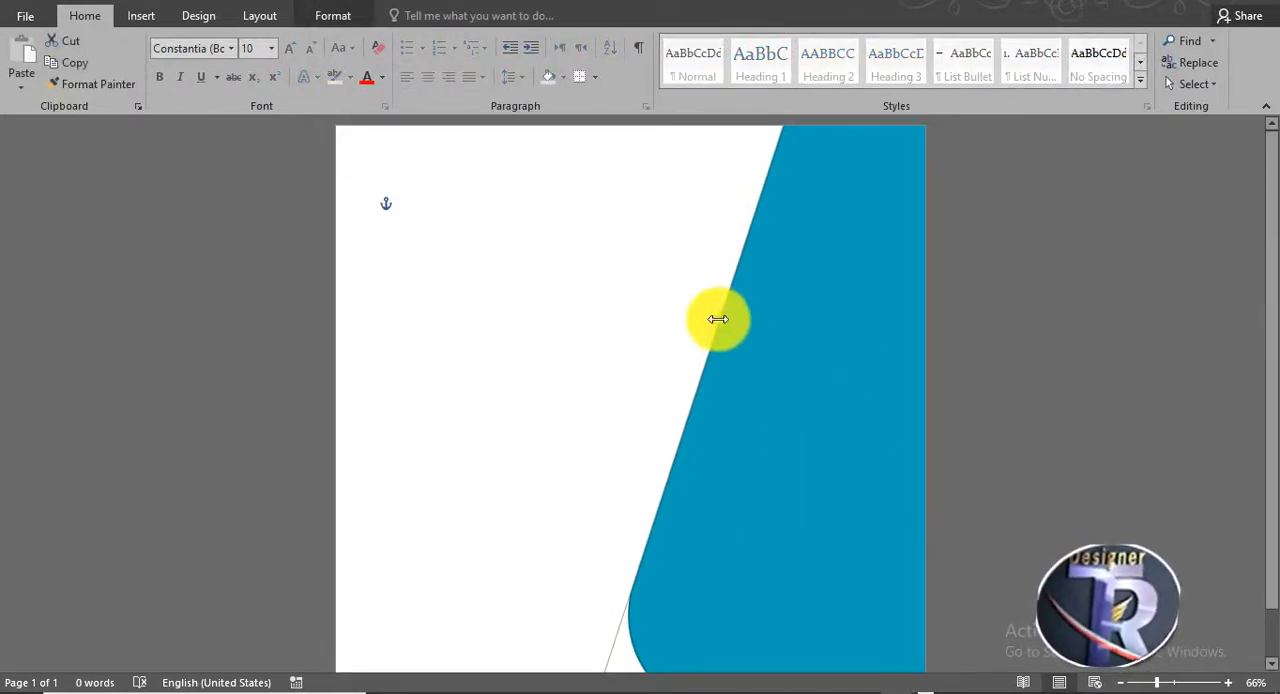
left_click_drag(727, 320, 730, 319)
left_click_drag(766, 434, 751, 427)
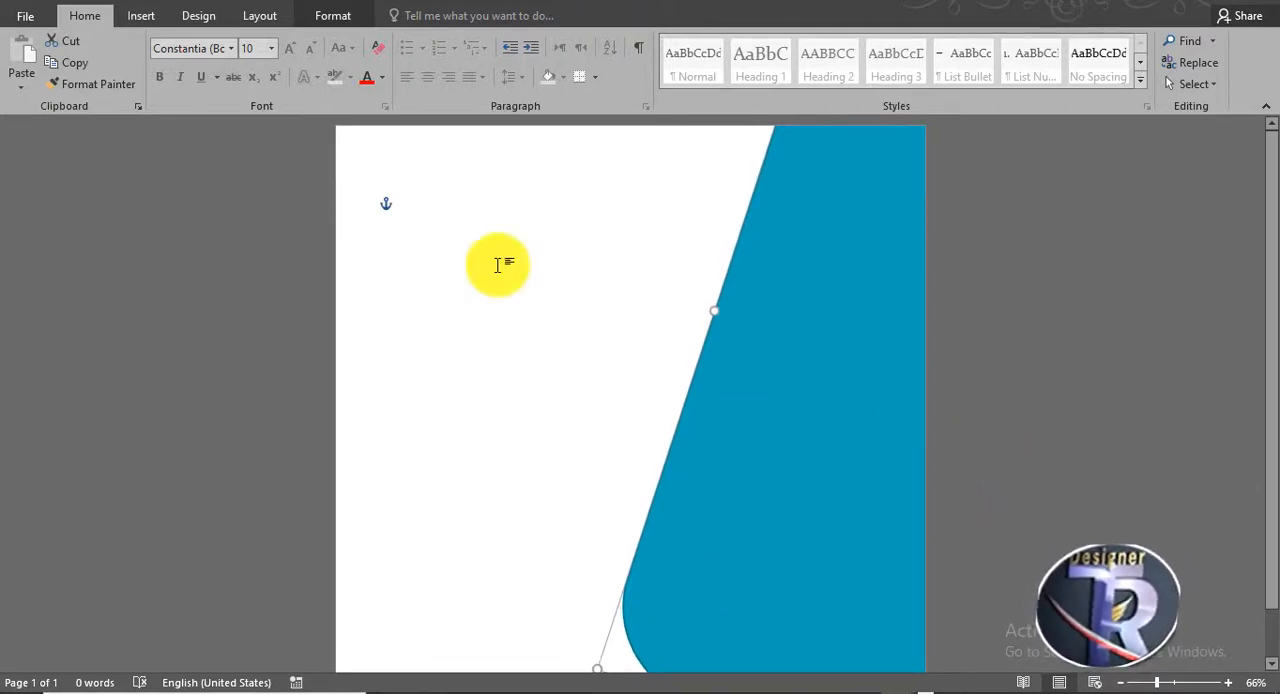
- Draw a circle about 4.83" in diameter overlapping the slanted left edge of the rounded rectangle
left_click(470, 245)
left_click(140, 18)
left_click(256, 62)
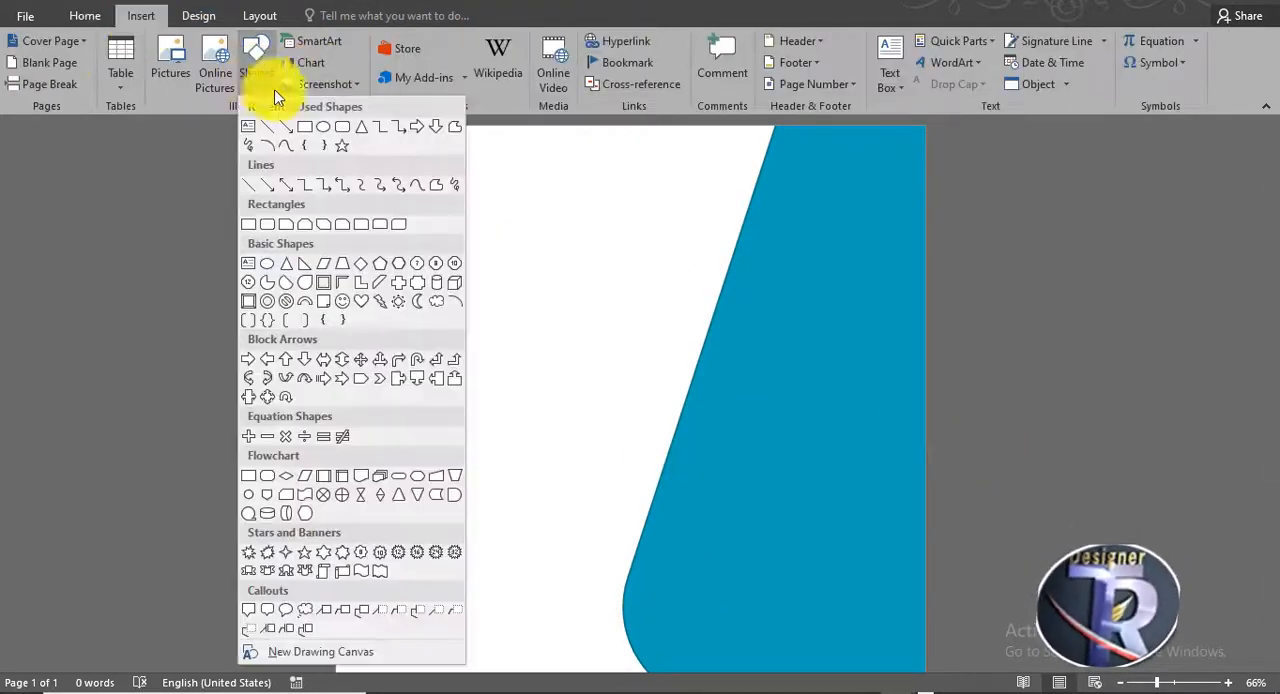
left_click(324, 134)
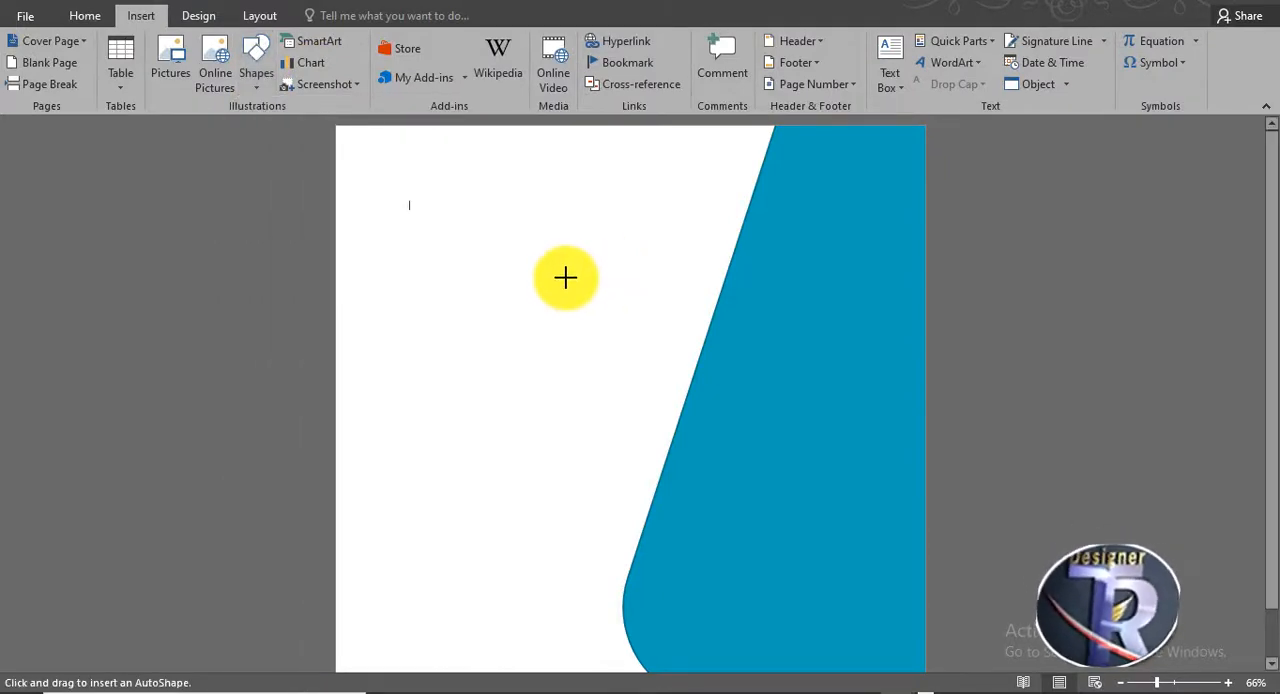
mouse_move(611, 298)
left_mouse_down()
mouse_move(806, 580)
mouse_move(766, 503)
left_mouse_up()
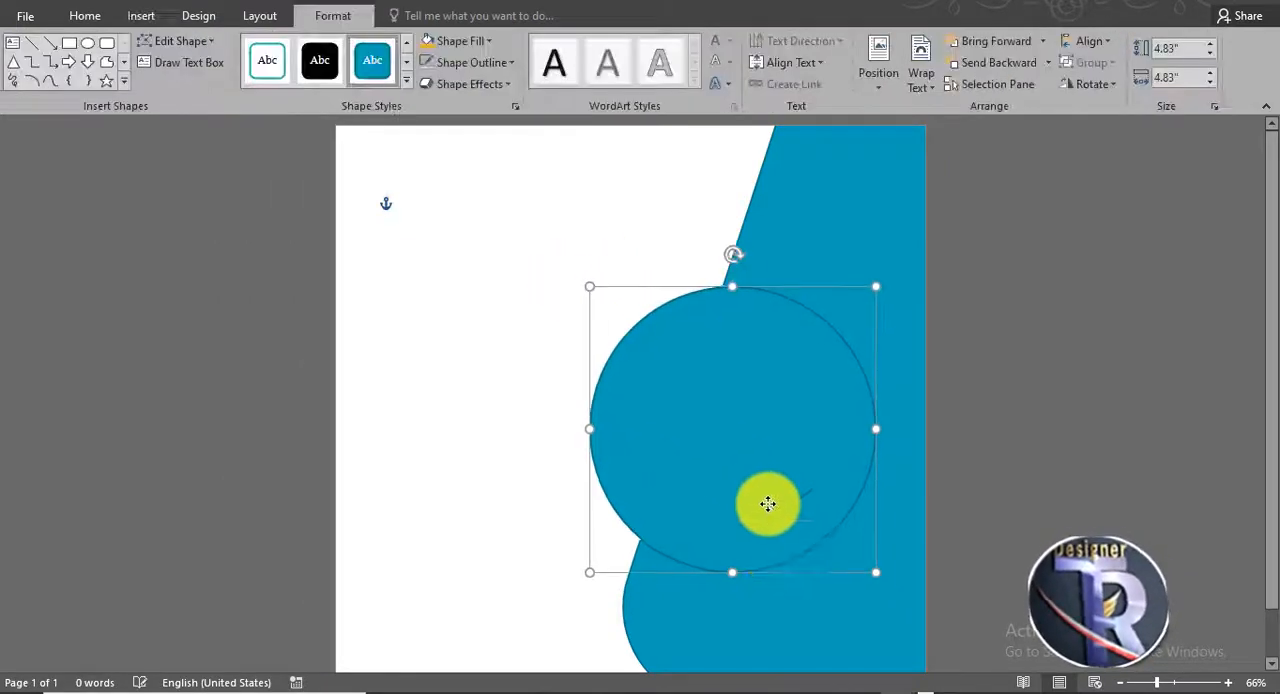
- Fill the tilted rounded rectangle with the darkest navy theme color and remove its outline
left_click(457, 45)
left_click(456, 47)
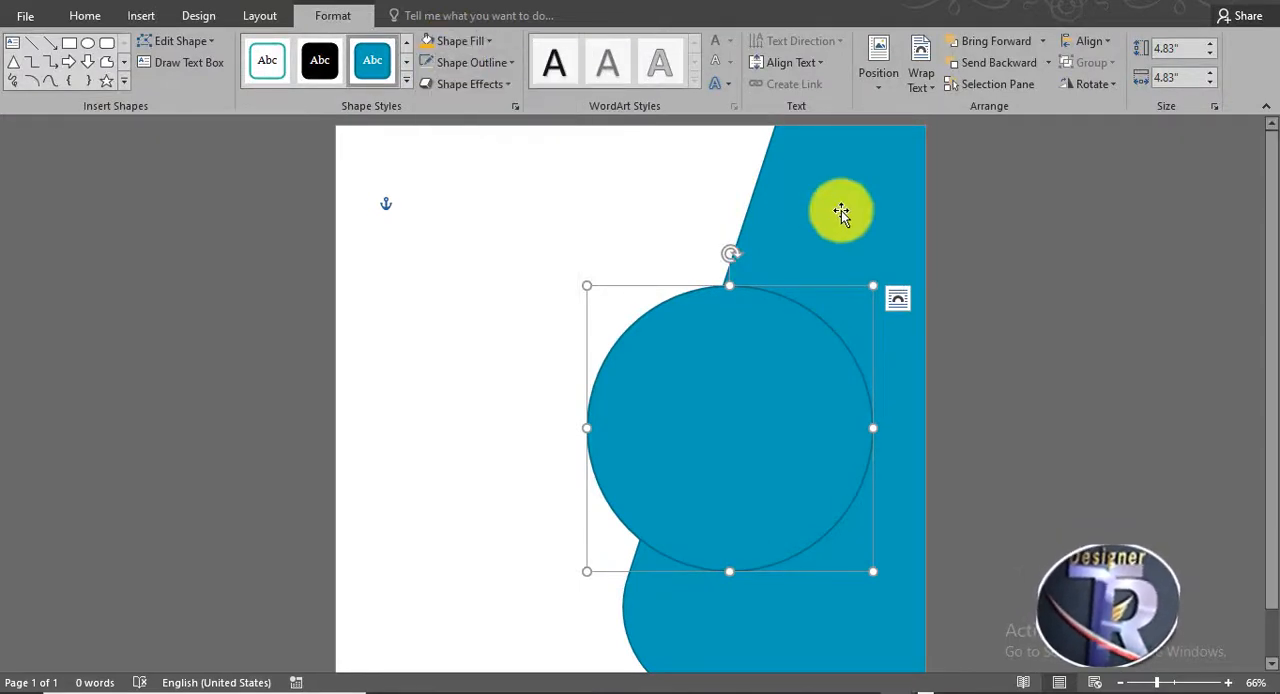
left_click(838, 211)
left_click(484, 45)
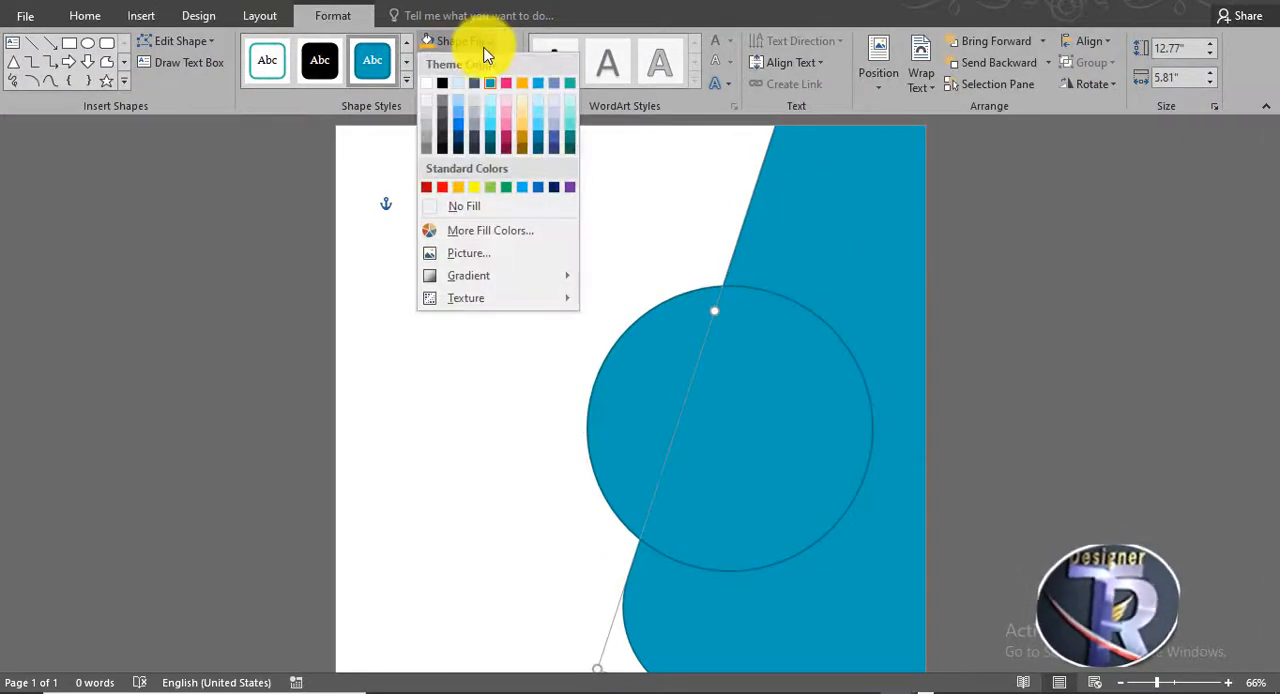
left_click(457, 145)
left_click(459, 60)
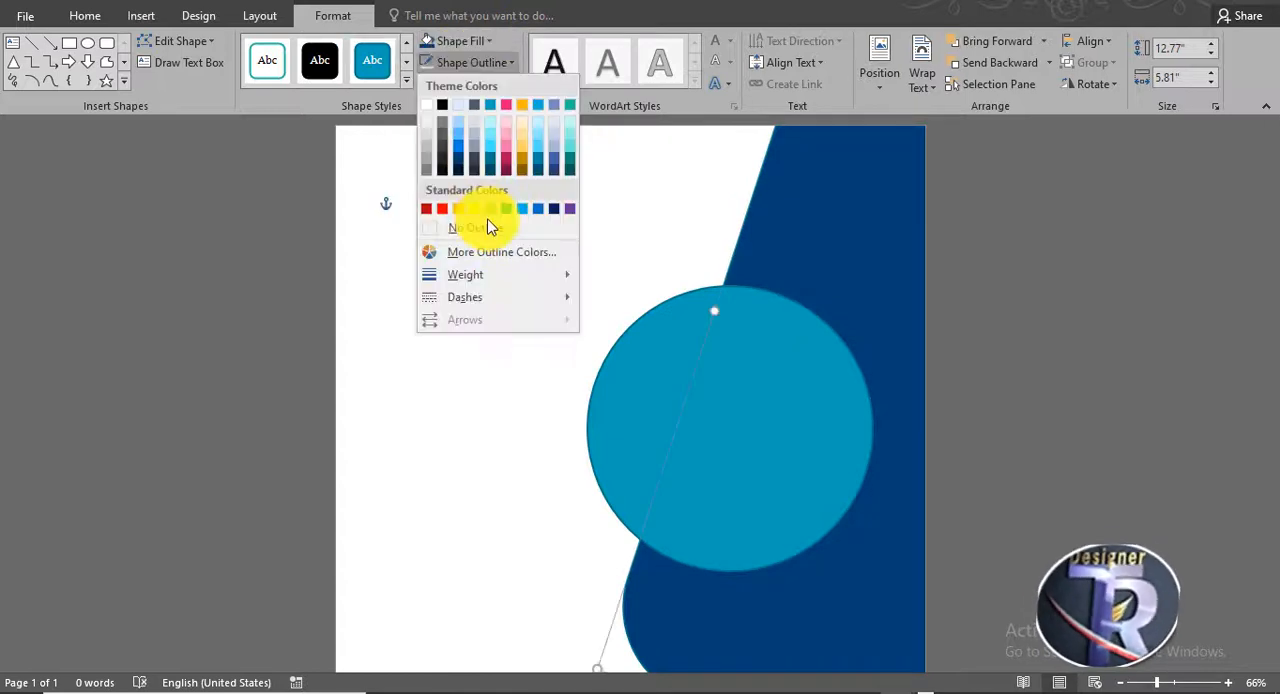
left_click(491, 229)
left_click(478, 50)
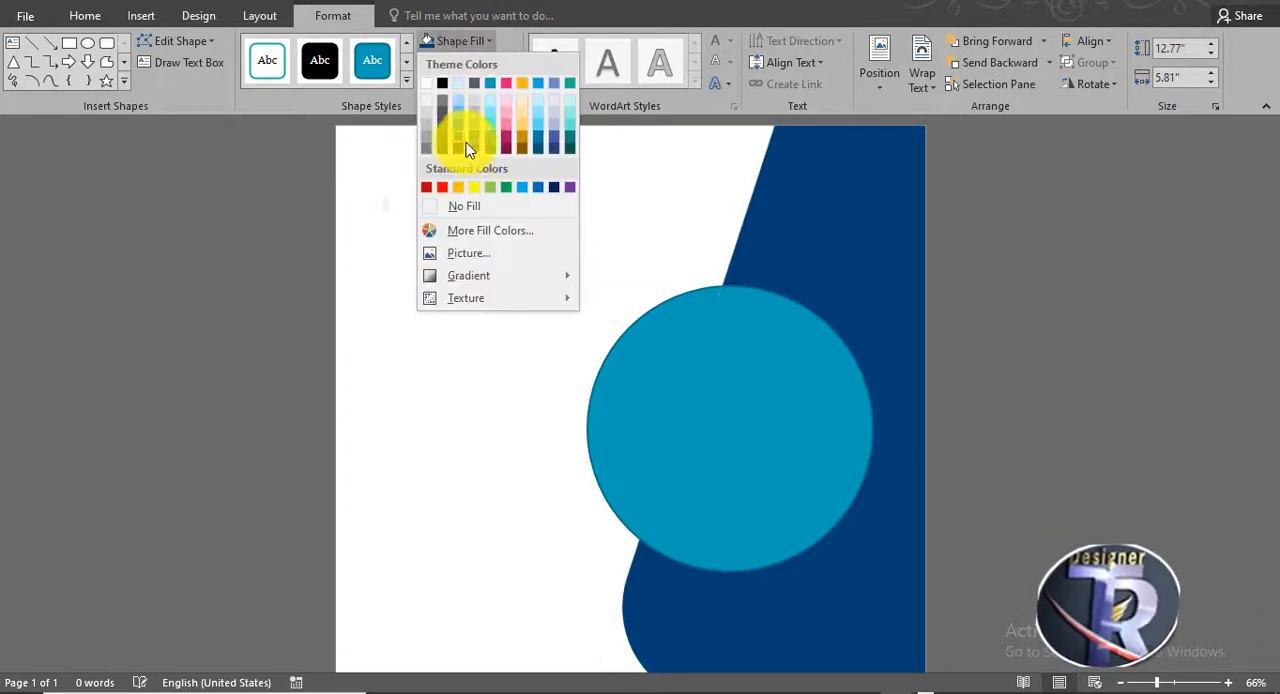
left_click(460, 146)
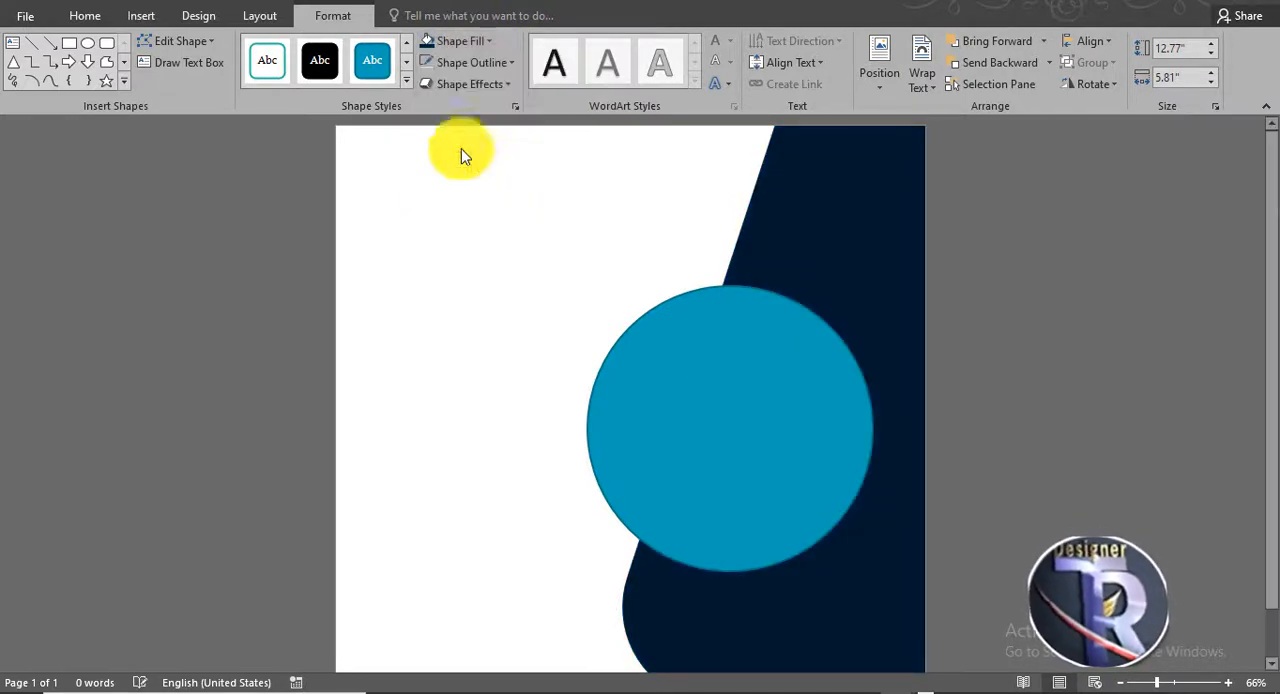
- Fill the circle with standard yellow
left_click(666, 374)
left_click(495, 62)
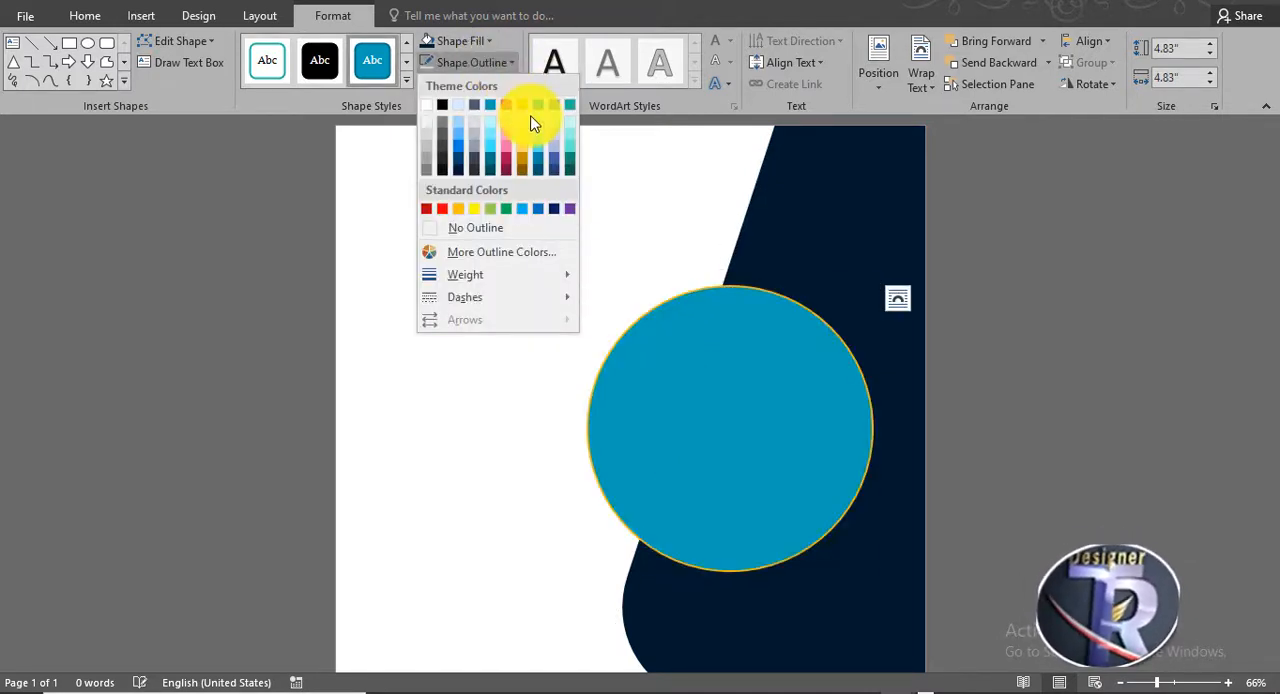
left_click(470, 46)
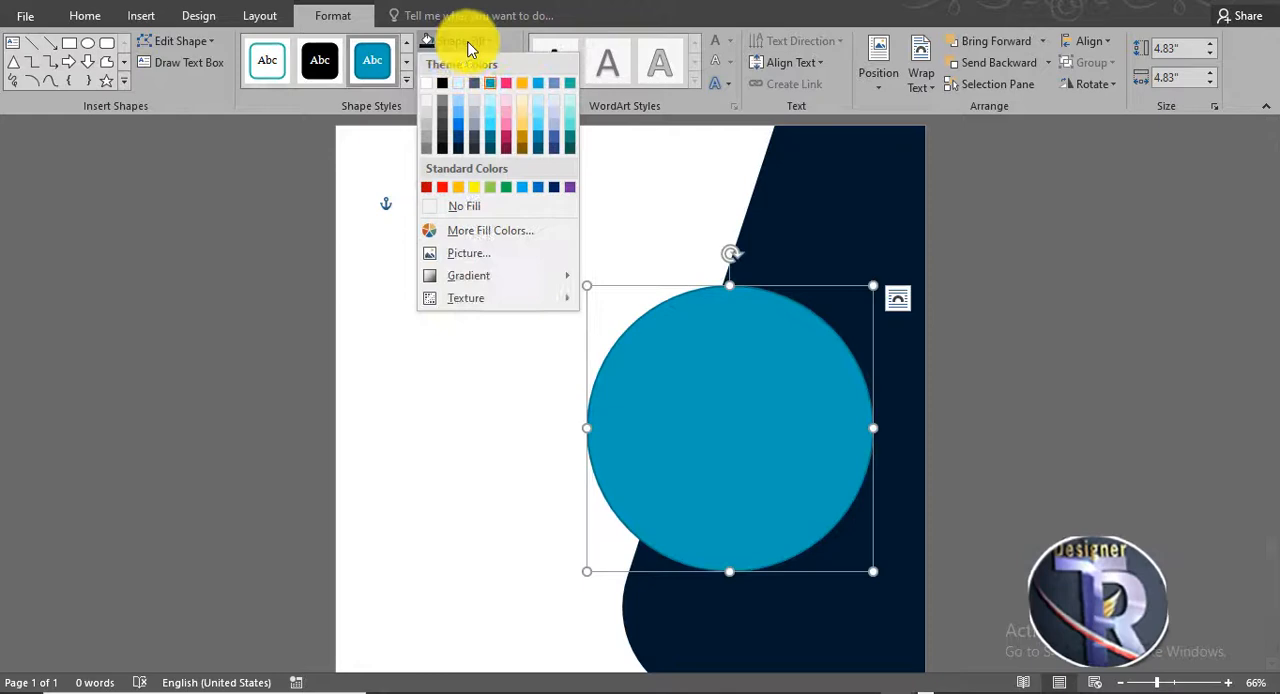
left_click(474, 187)
key("Tab")
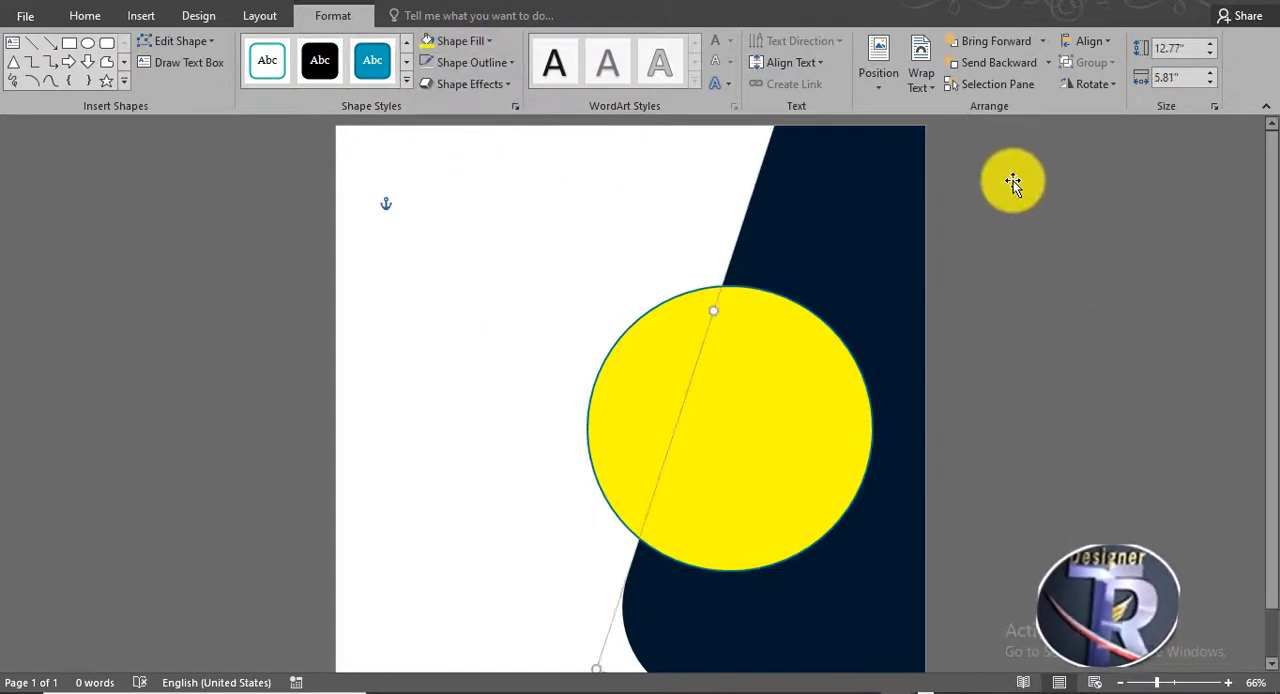
- Nudge the circle slightly left across the navy shape's slanted edge
left_click(729, 226)
scroll(960, 285, "down", 1)
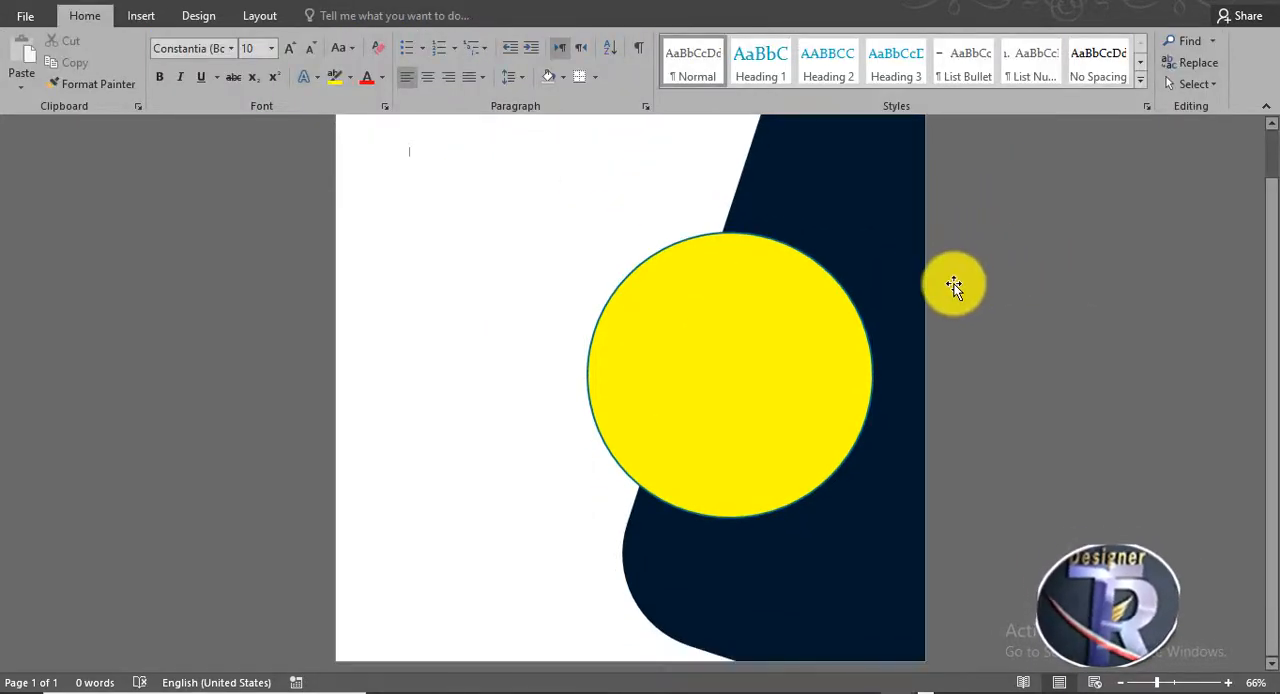
scroll(954, 284, "up", 1)
left_click(788, 372)
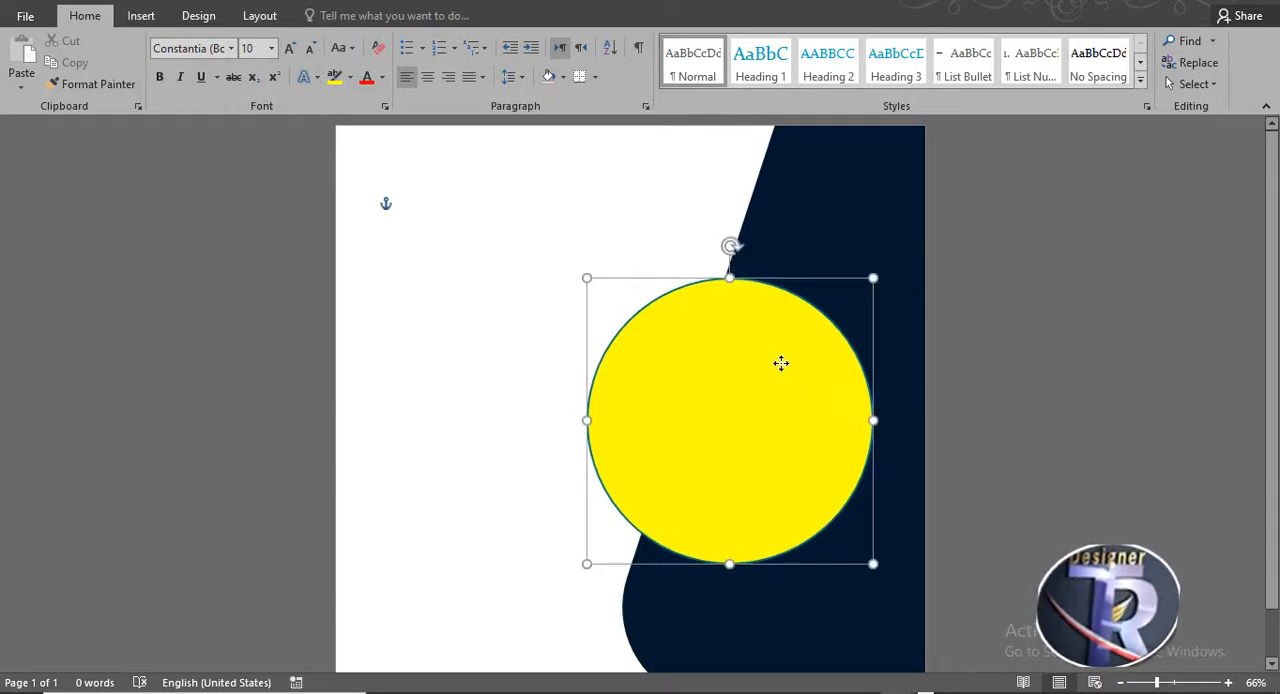
left_click(866, 294)
scroll(505, 250, "down", 1)
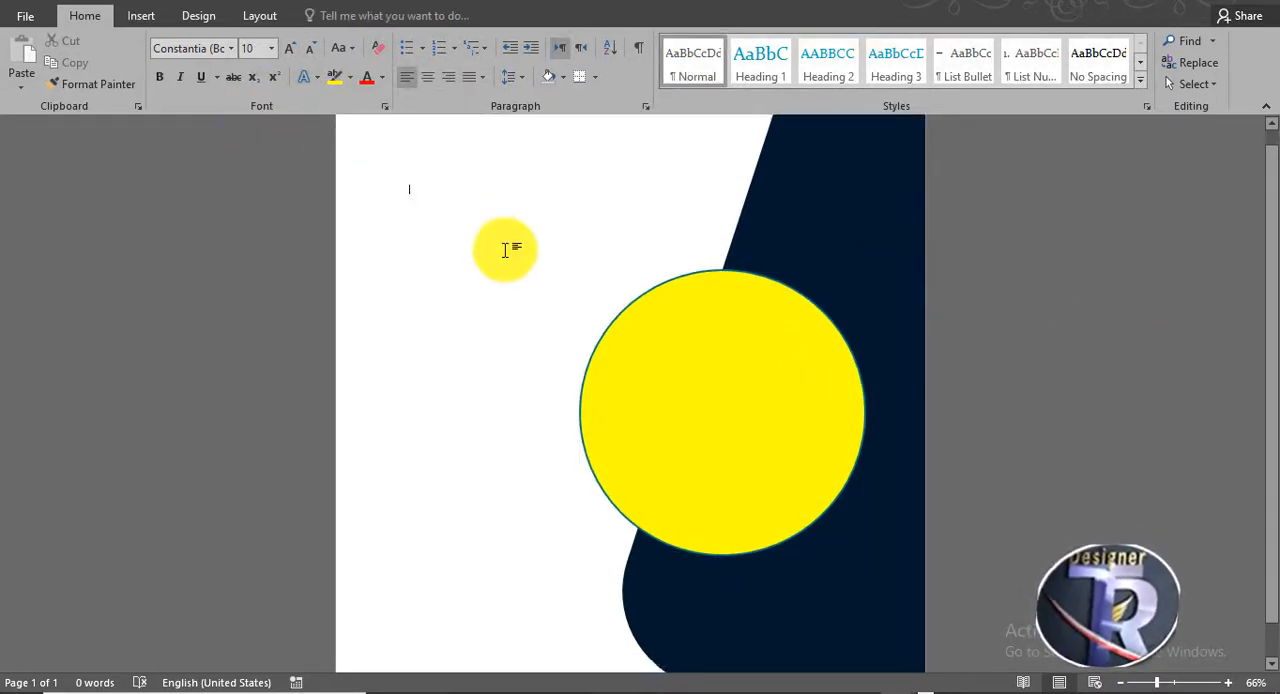
scroll(505, 250, "up", 1)
- Start a picture fill for the circle and search Bing images for BUSINESS
left_click(749, 366)
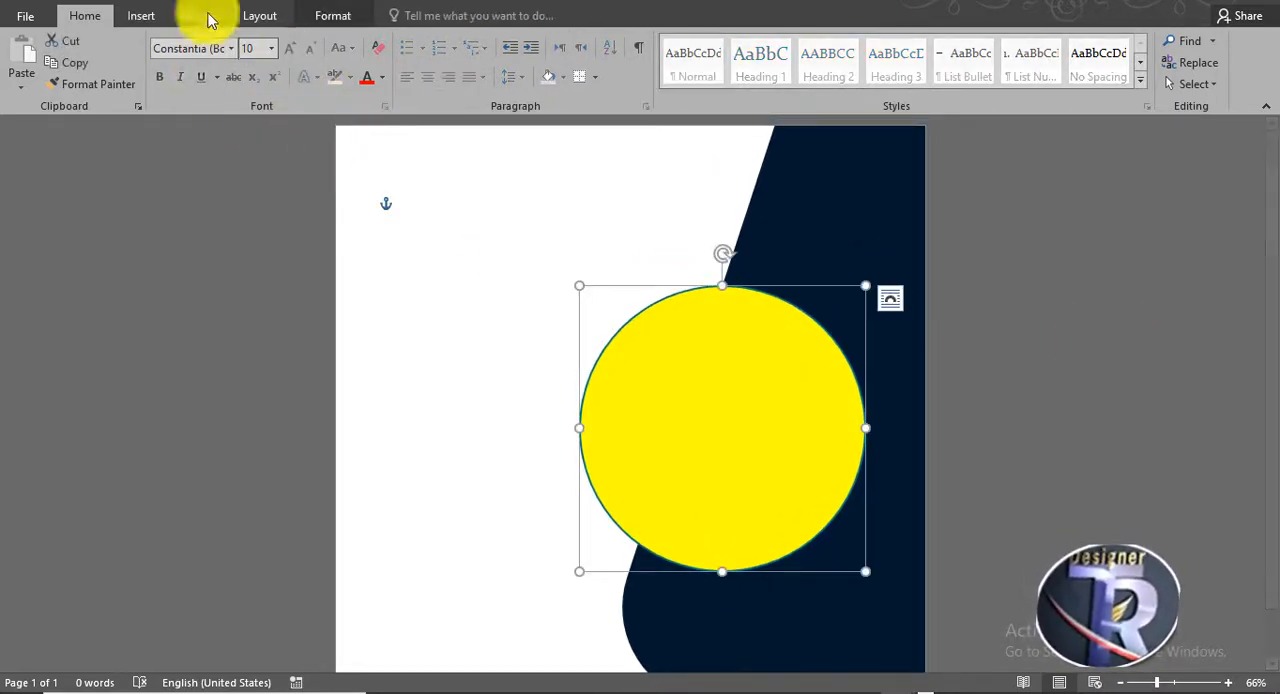
left_click(343, 18)
left_click(468, 60)
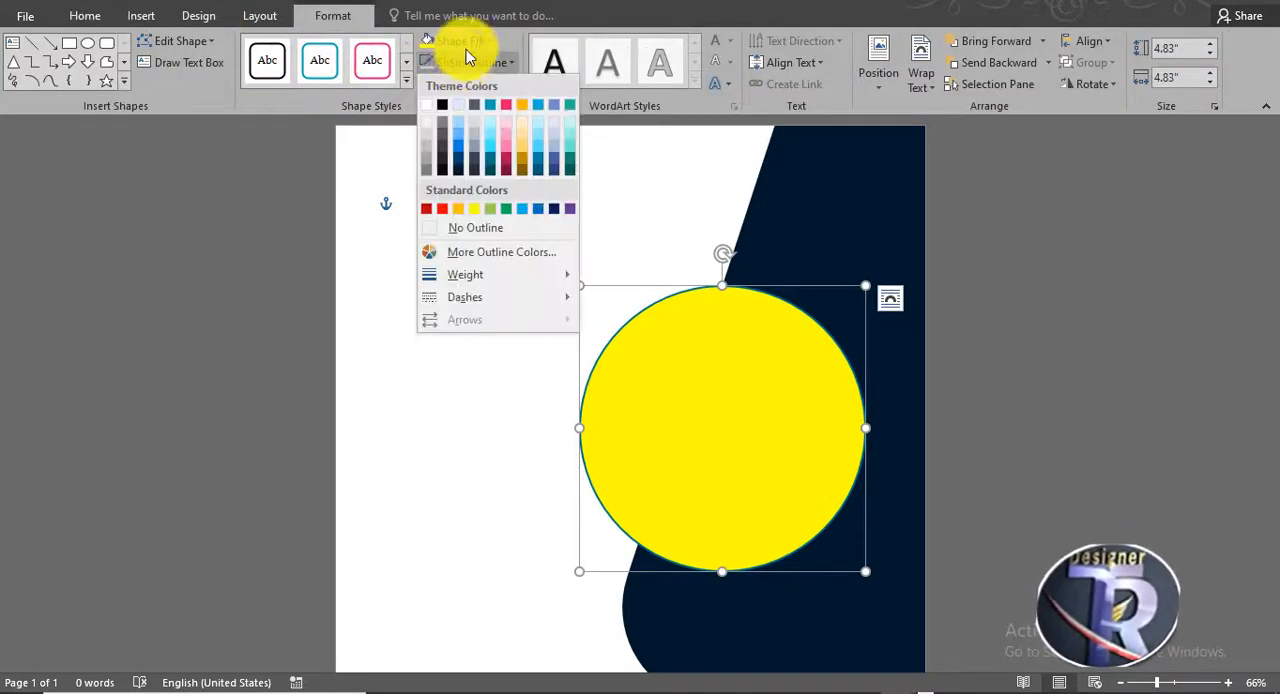
left_click(466, 41)
left_click(482, 256)
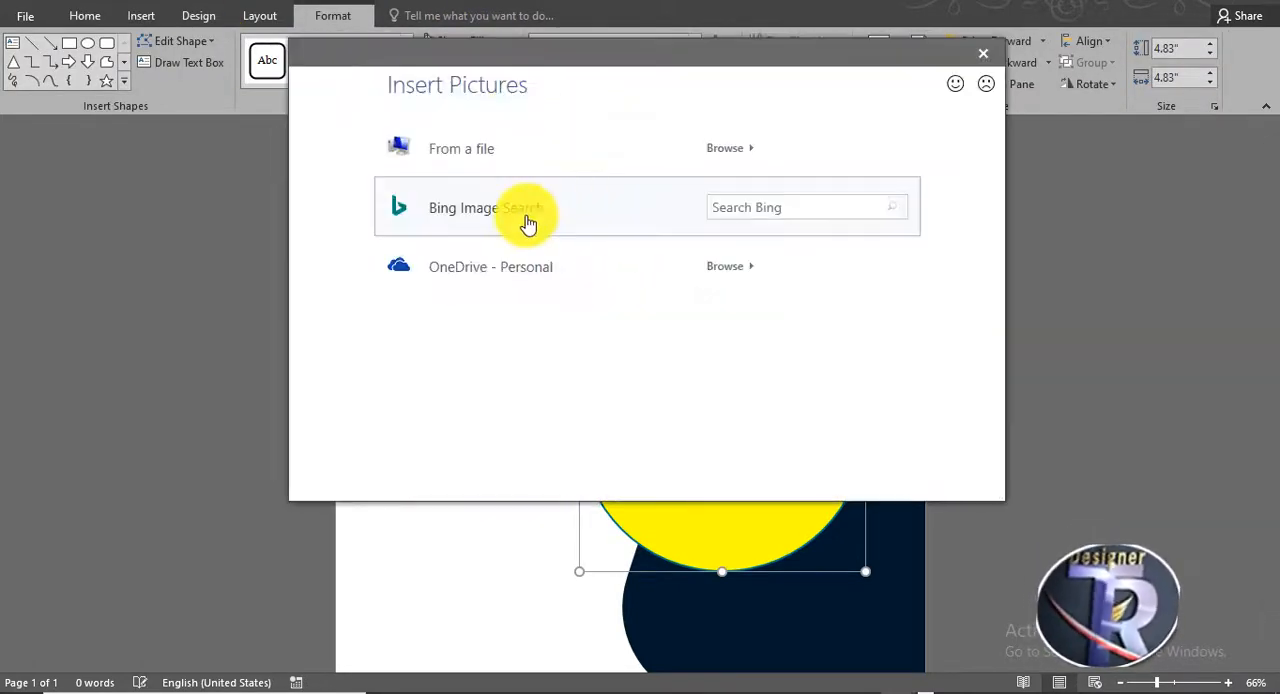
left_click(506, 218)
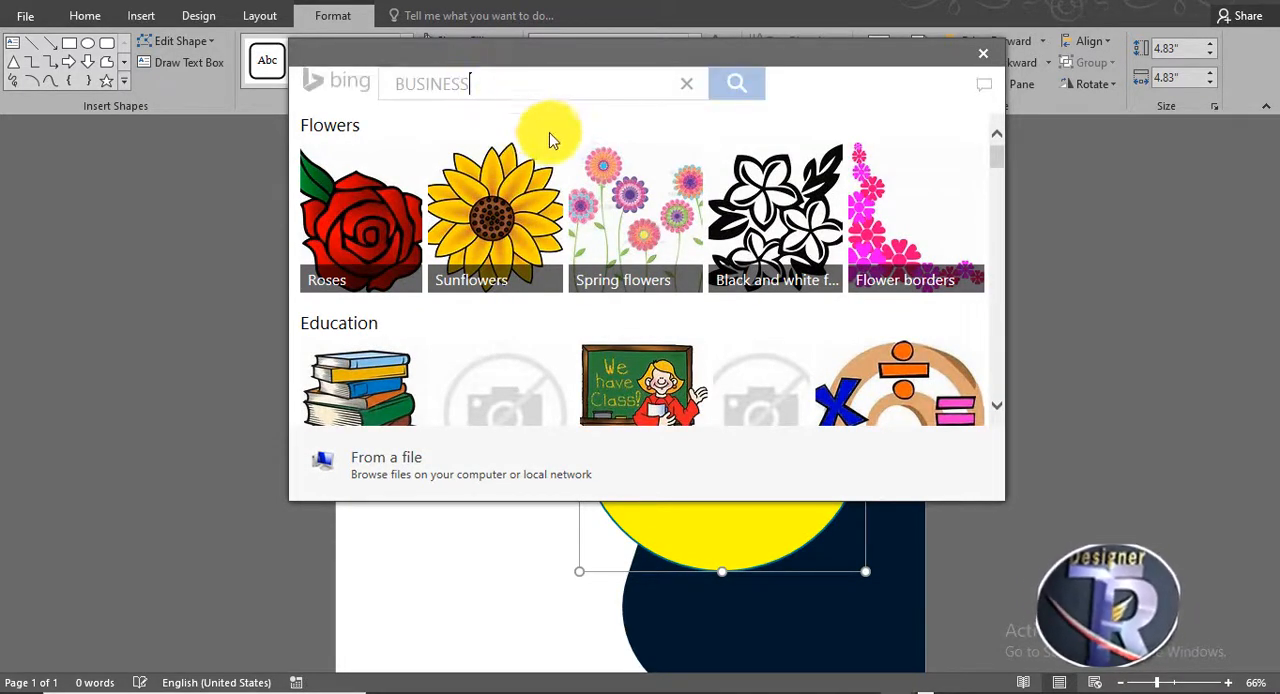
- Insert the photo of two people shaking hands over a meeting table as the circle's fill
scroll(650, 240, "down", 6)
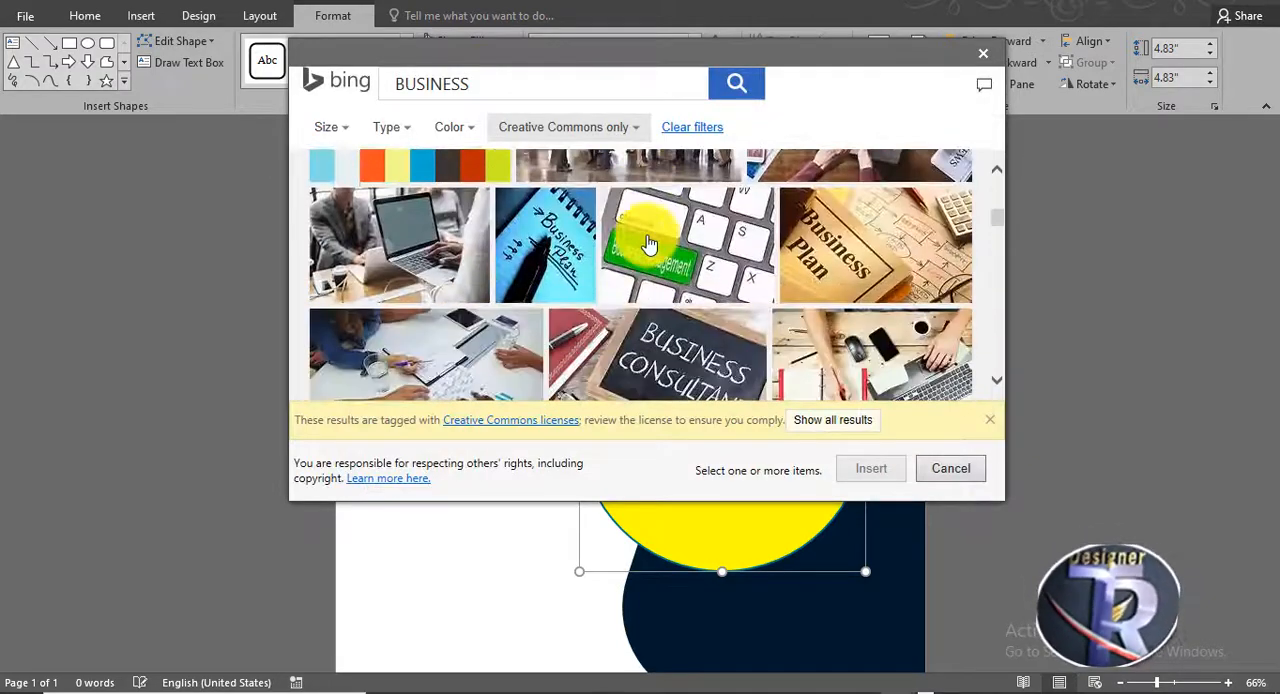
scroll(648, 243, "down", 10)
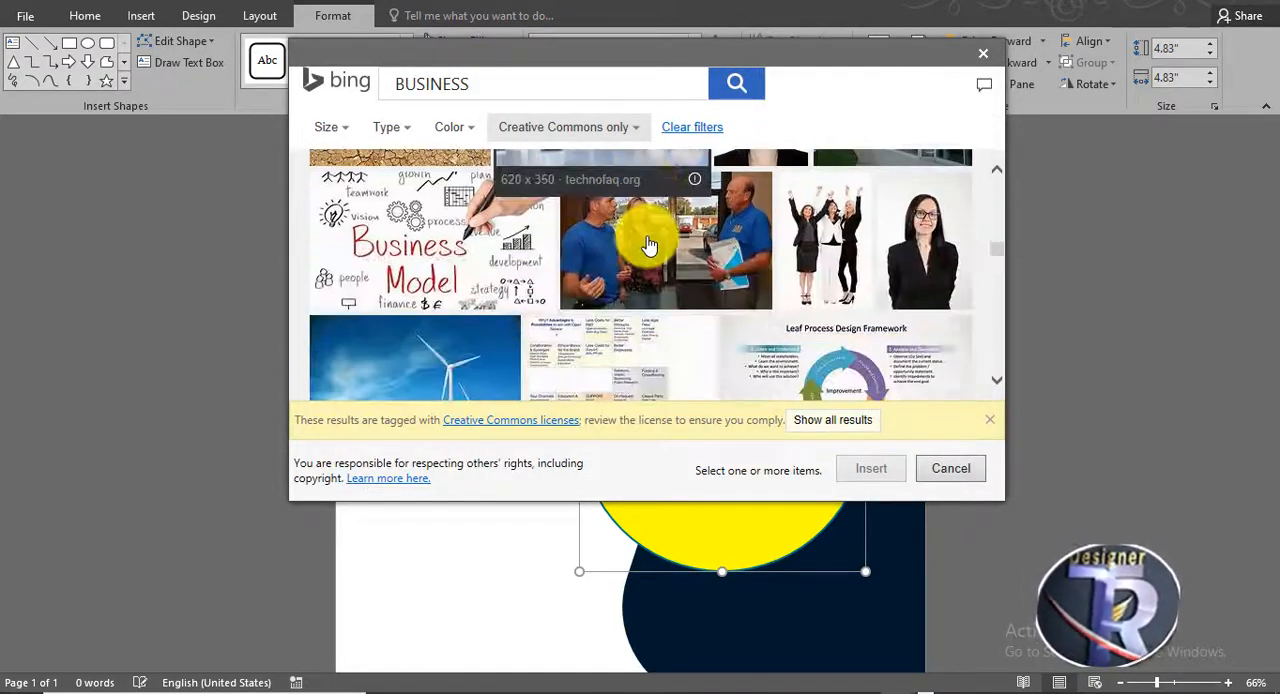
scroll(648, 244, "down", 10)
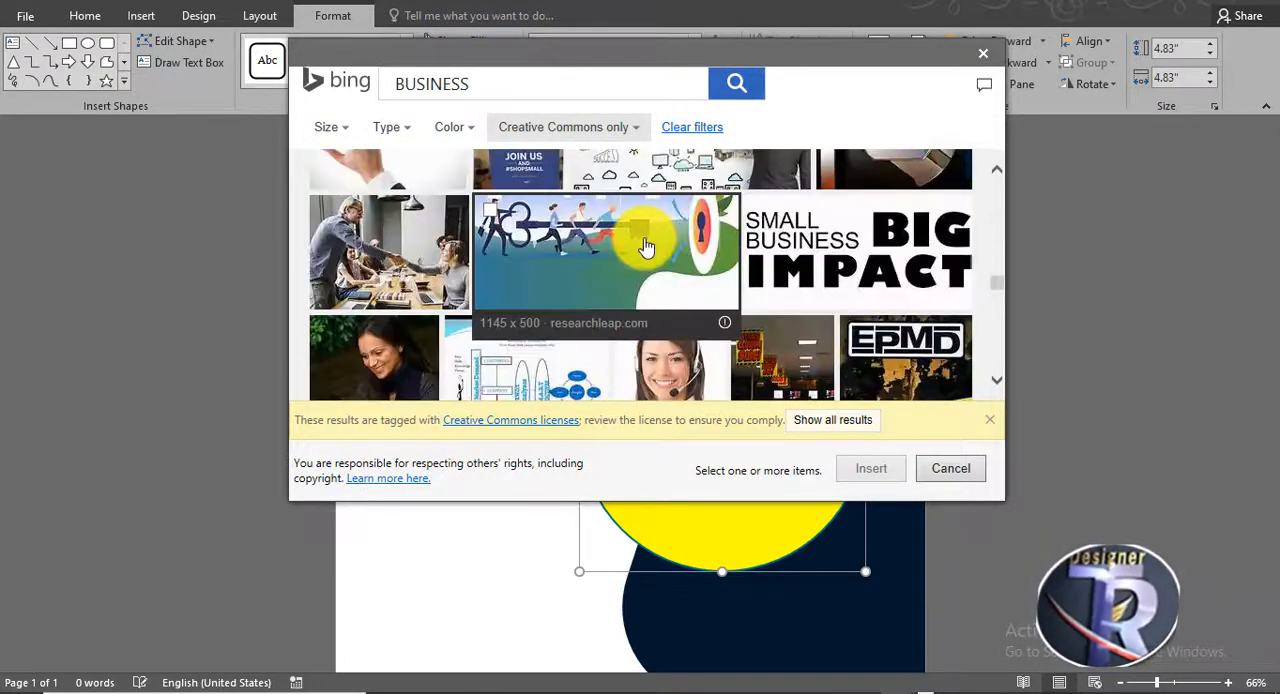
left_click(432, 241)
left_click(867, 474)
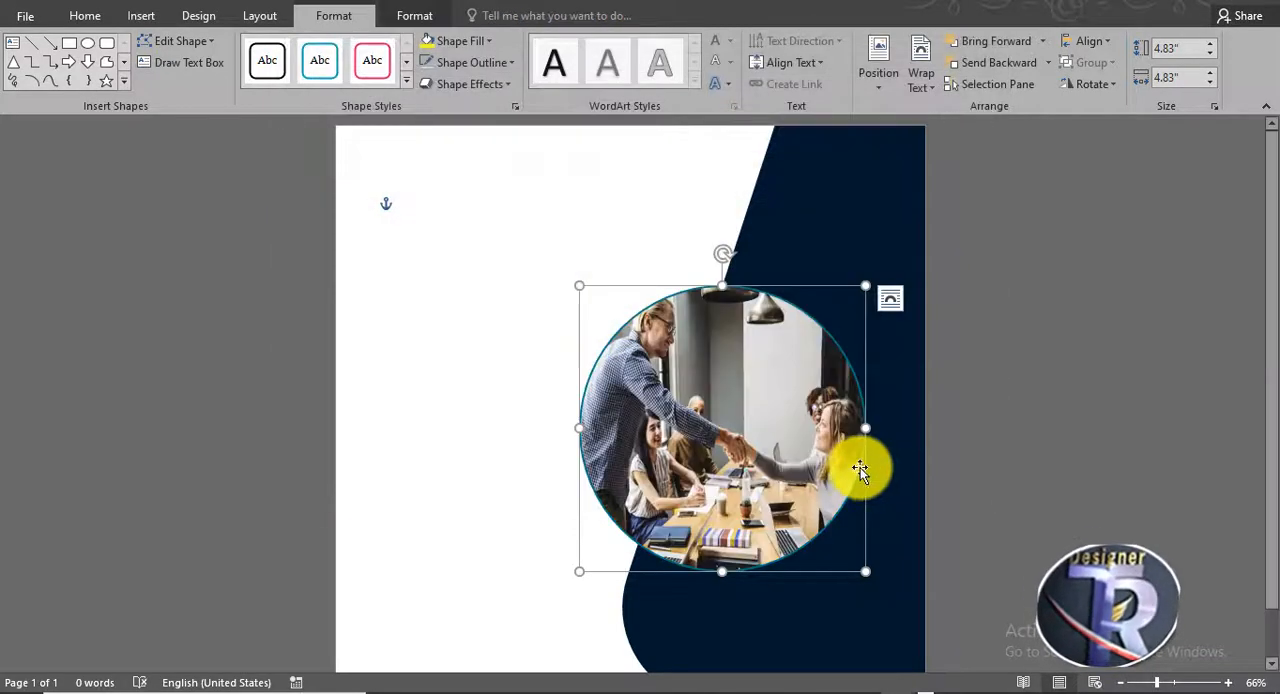
left_click(474, 48)
left_click(473, 48)
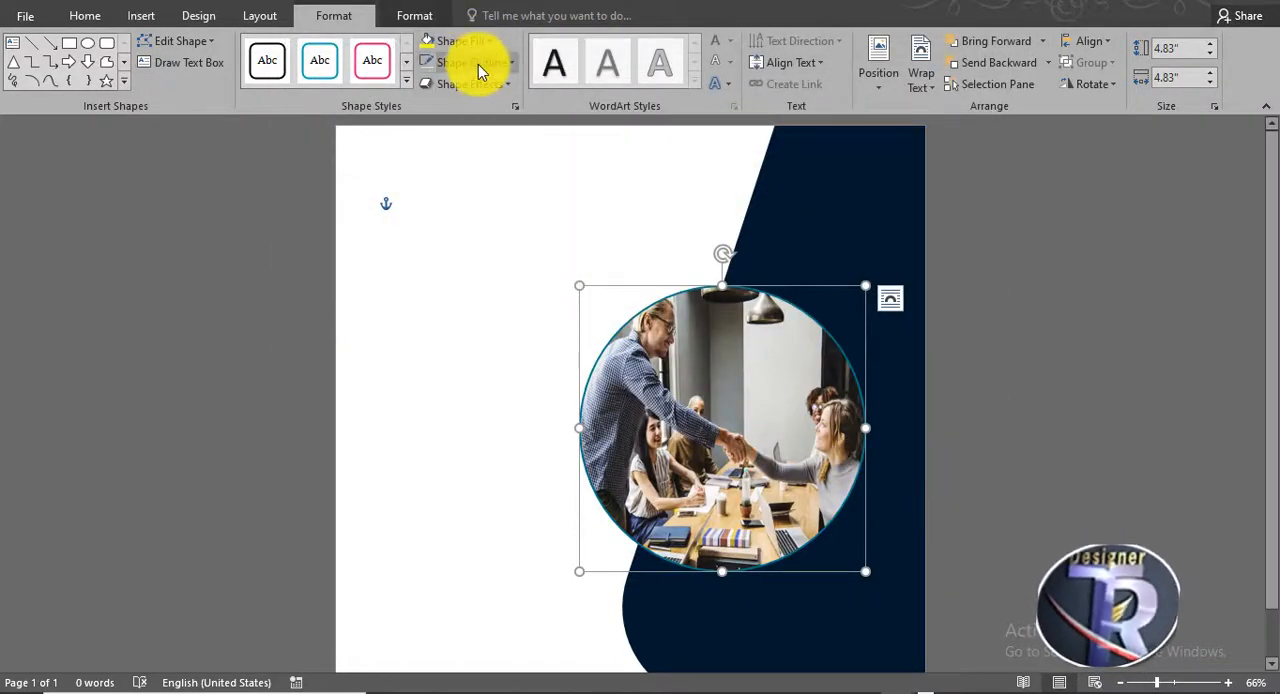
- Outline the photo circle in standard yellow with a 6 pt line weight
left_click(478, 64)
left_click(476, 219)
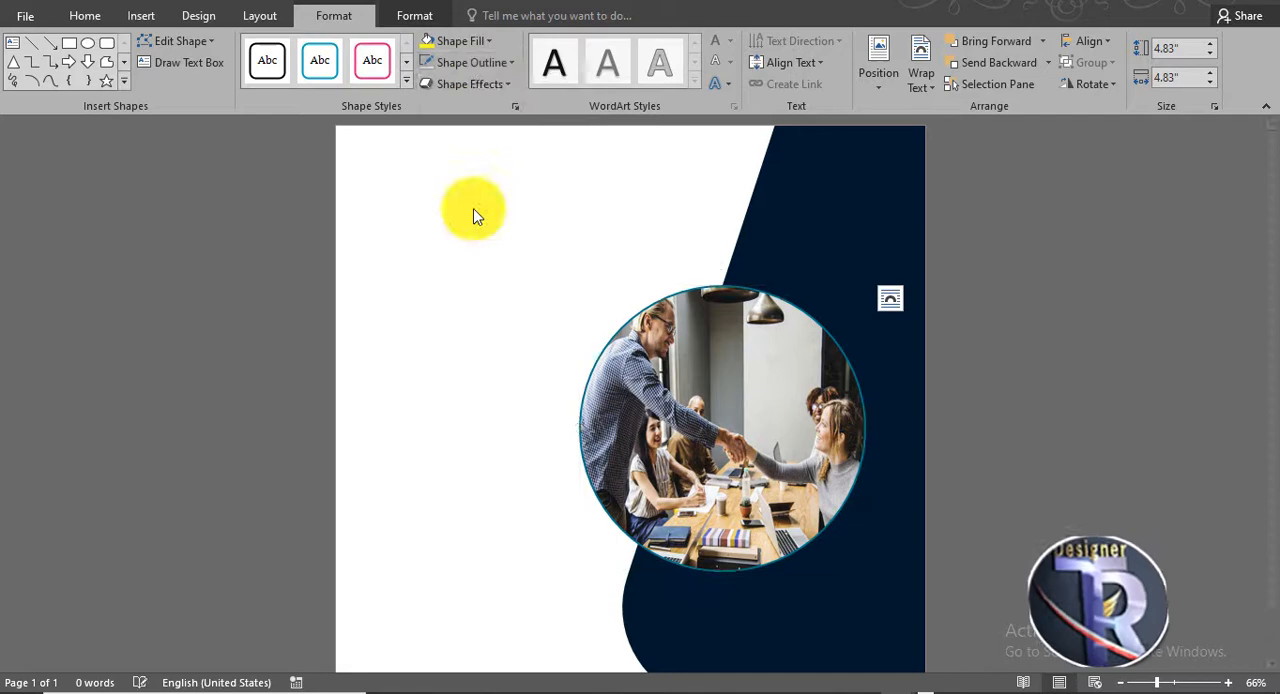
left_click(466, 62)
mouse_move(517, 276)
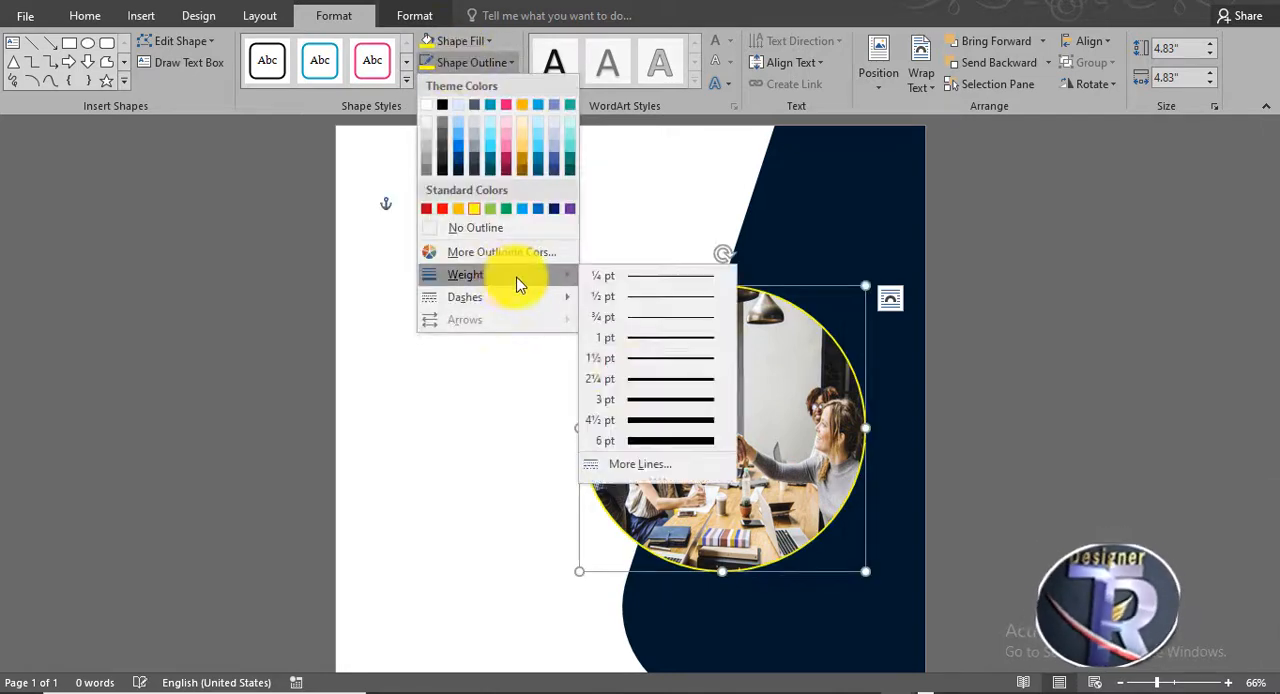
left_click(647, 439)
left_click(757, 212)
left_click(572, 193)
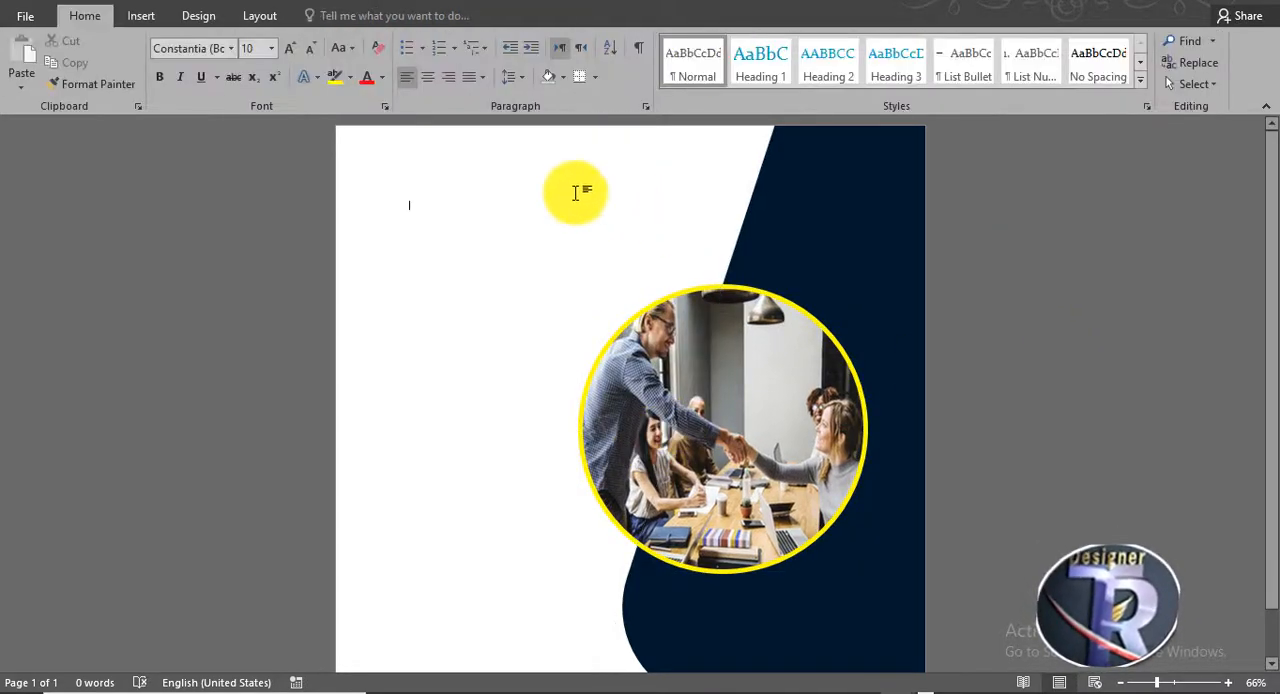
scroll(459, 316, "down", 1)
scroll(459, 316, "up", 1)
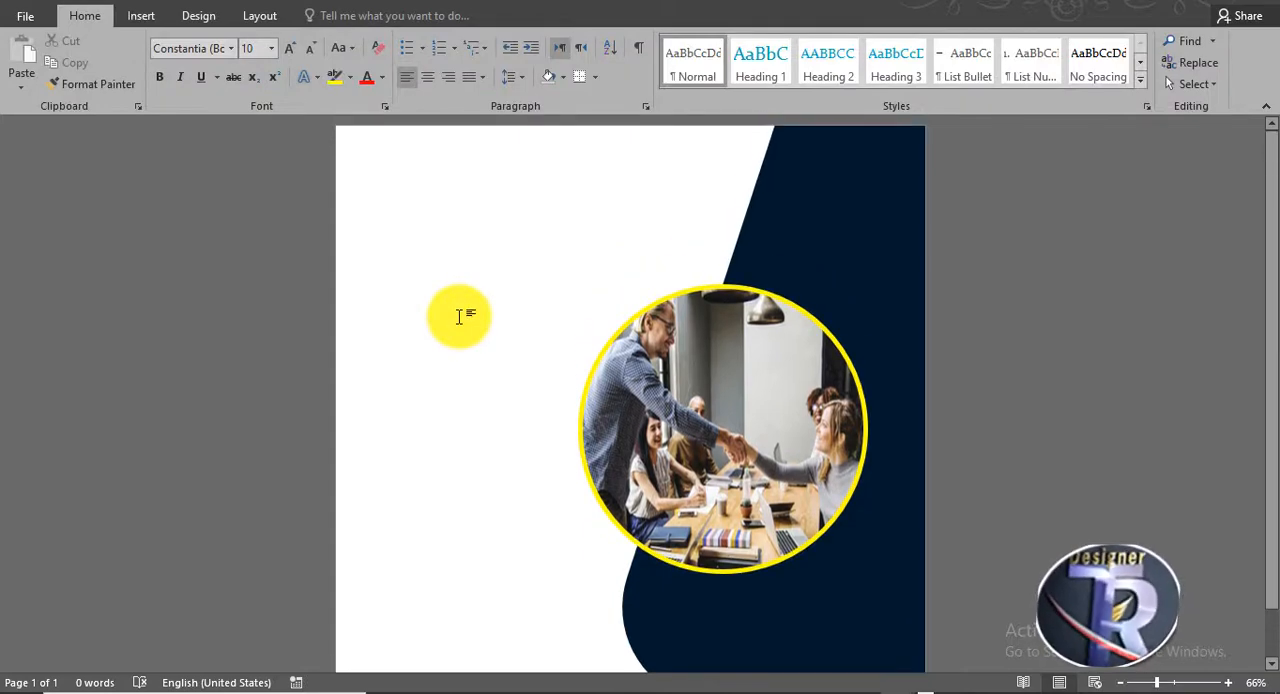
scroll(459, 316, "down", 2)
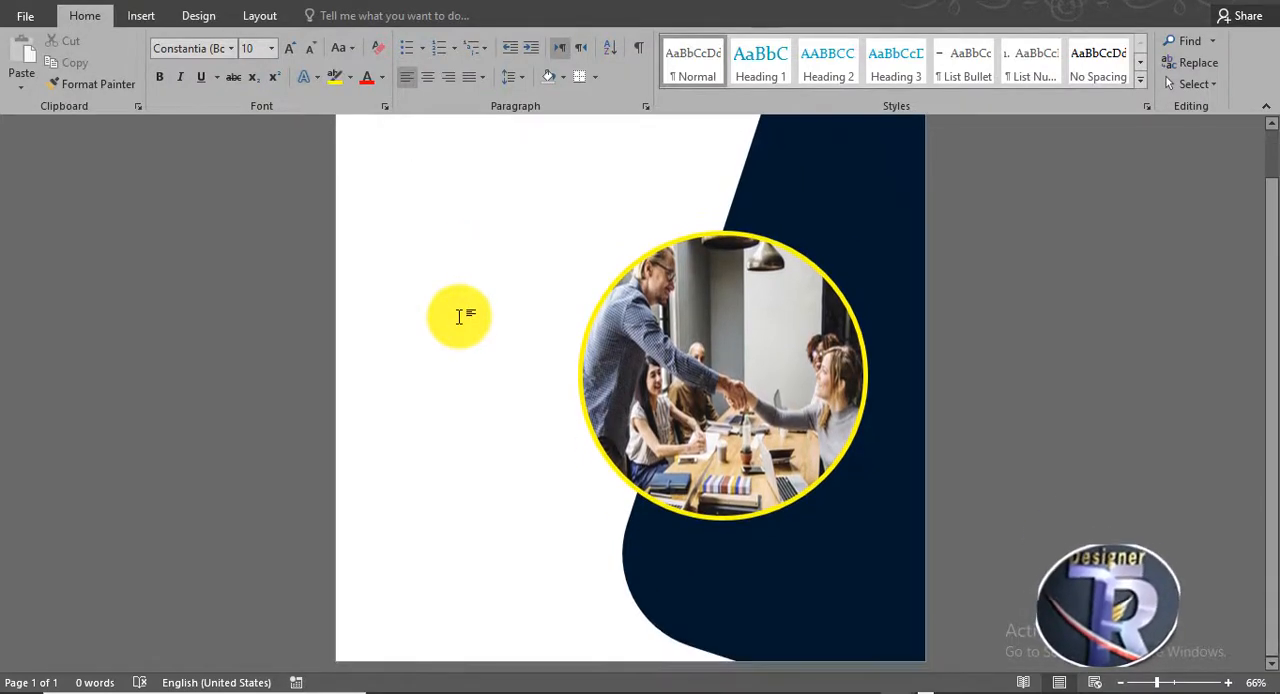
scroll(459, 316, "up", 2)
- Insert plain black WordArt reading LOGO and move it onto the navy shape near the page's upper-right corner
left_click(133, 16)
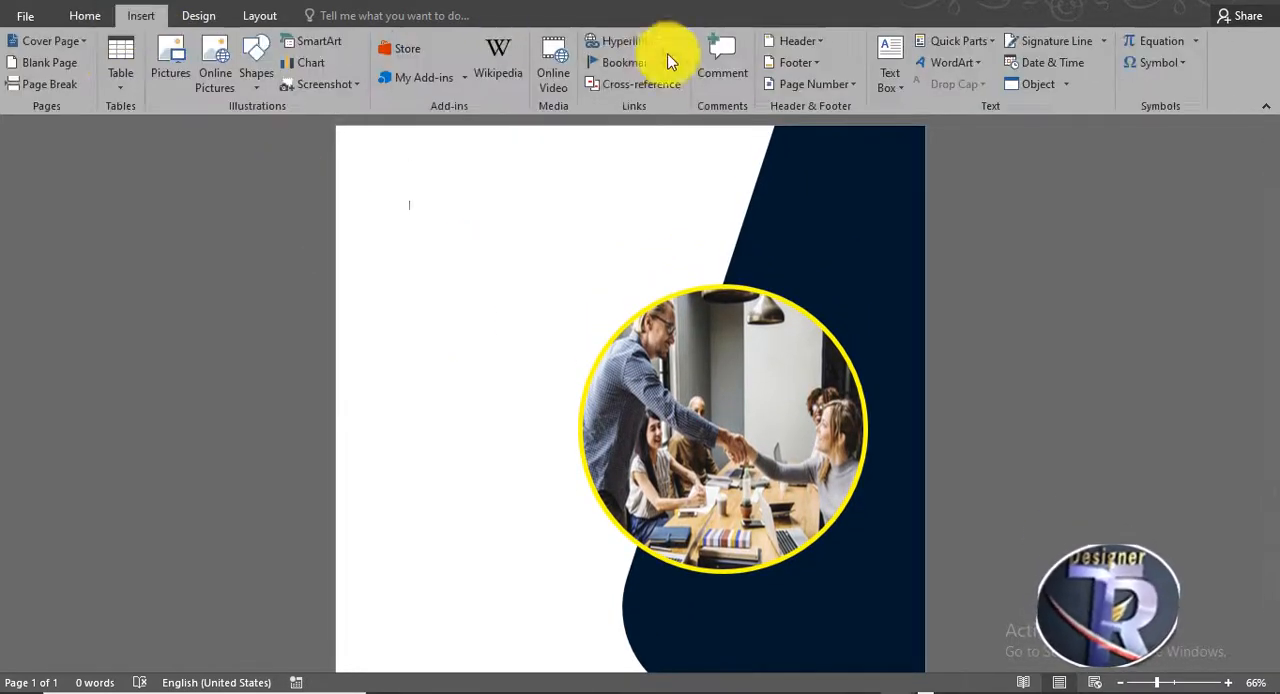
left_click(923, 62)
left_click(942, 92)
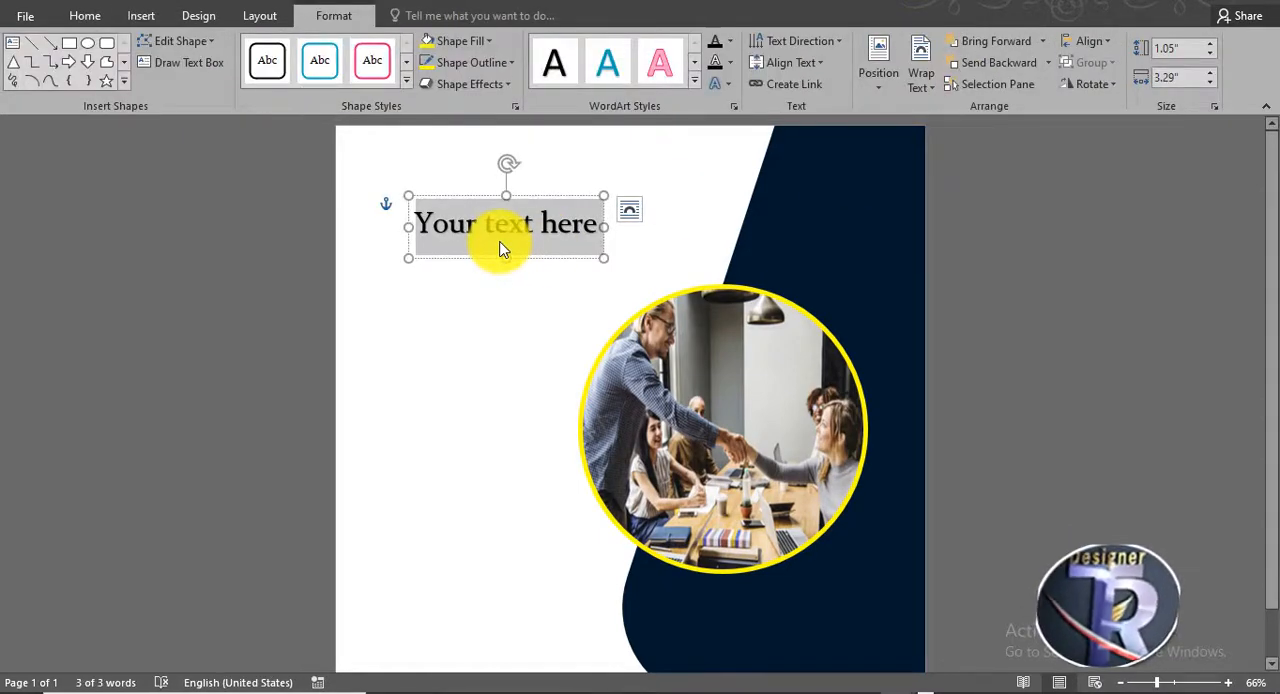
type("logo")
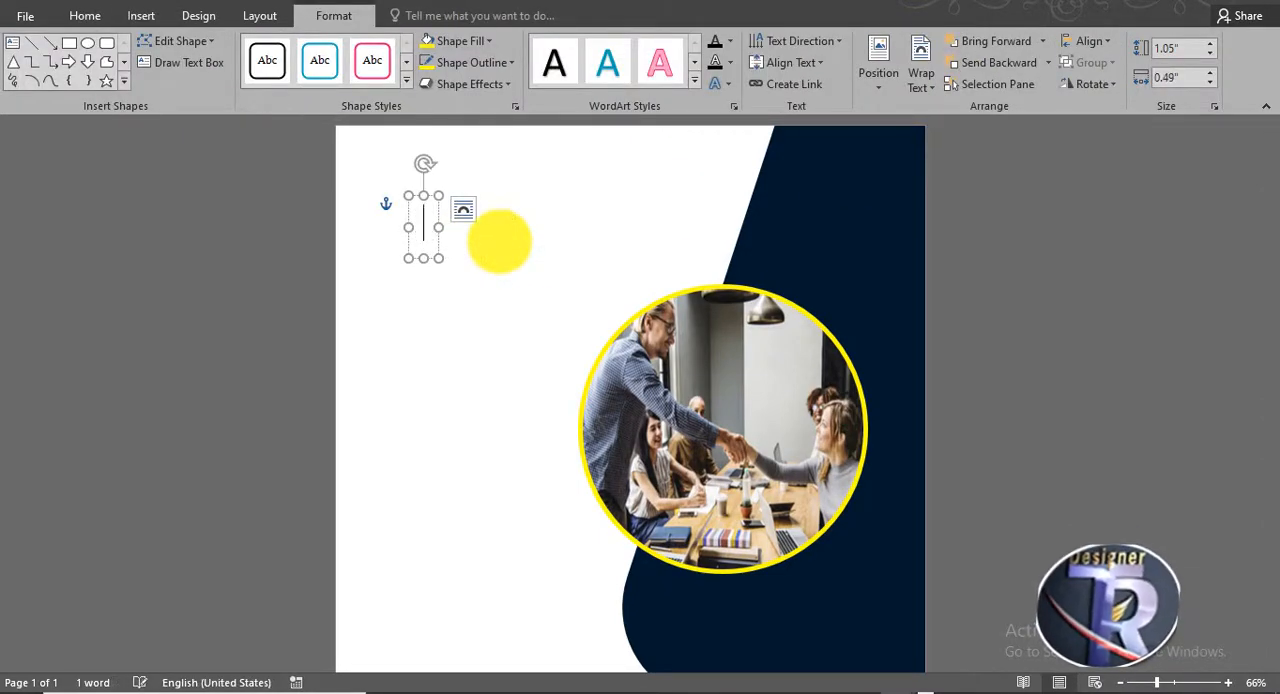
left_click_drag(486, 194, 864, 160)
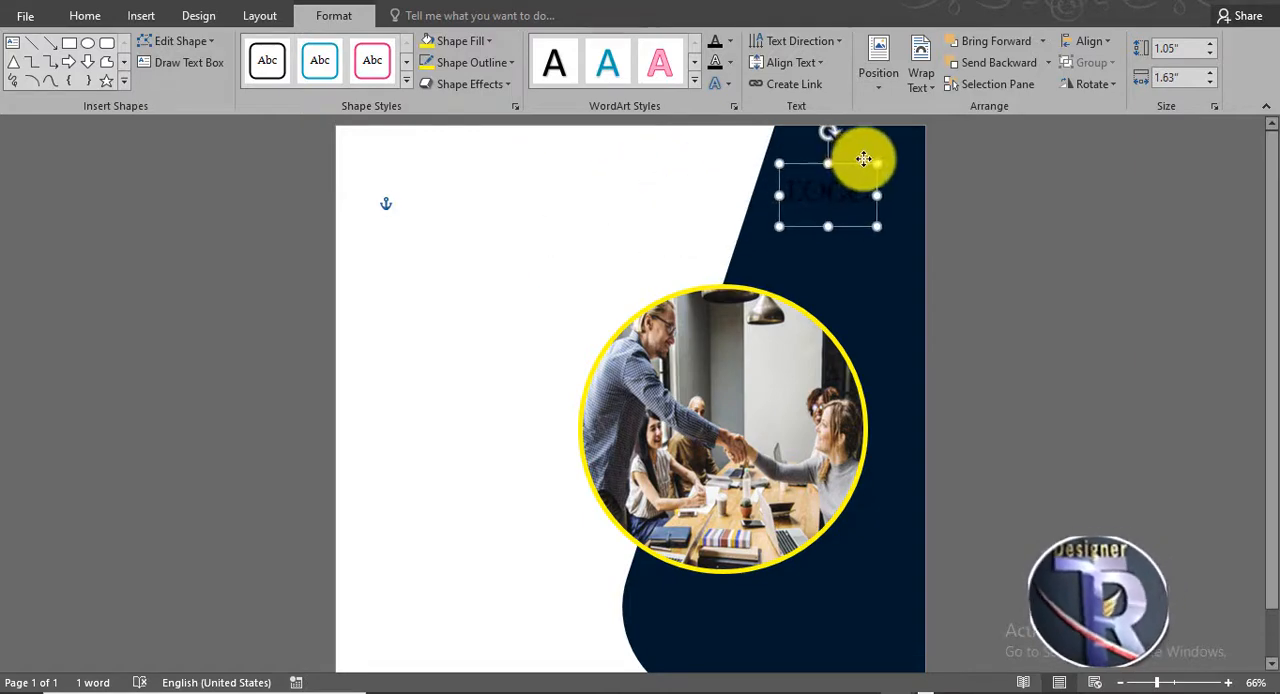
- Format the LOGO text white, bold, centred and 48 pt, and shift it slightly up and left
left_click(730, 41)
left_click(728, 105)
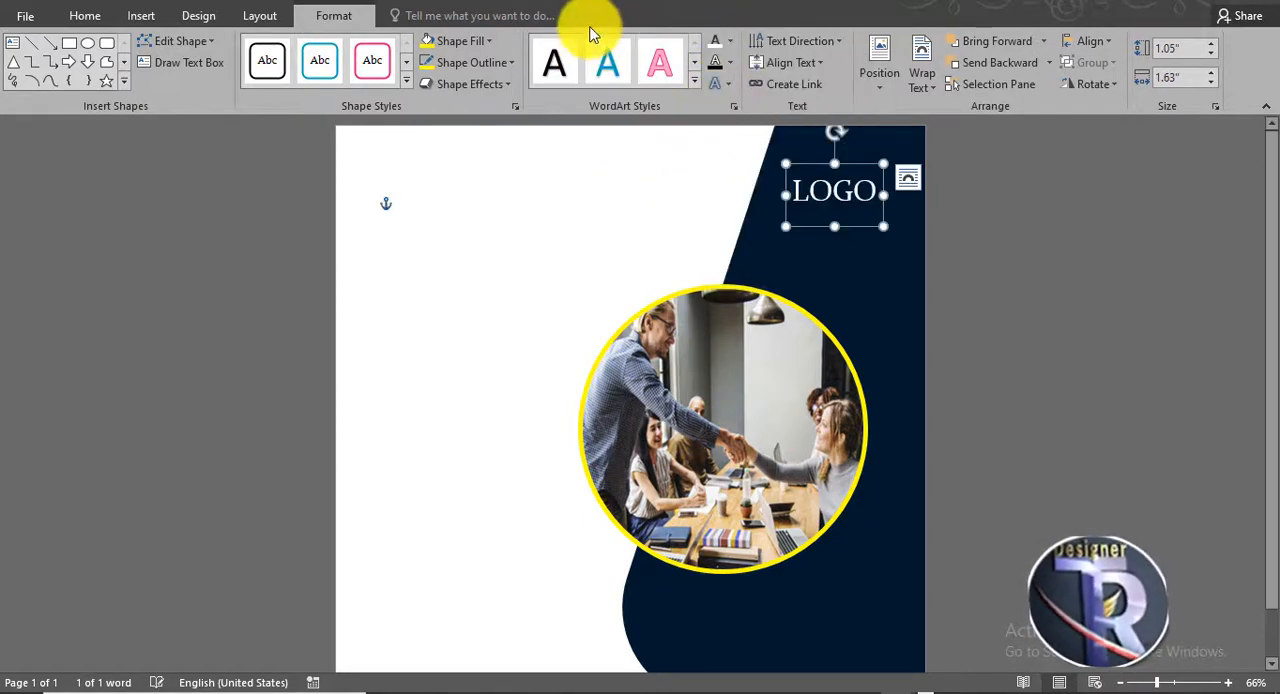
left_click(85, 16)
left_click(289, 48)
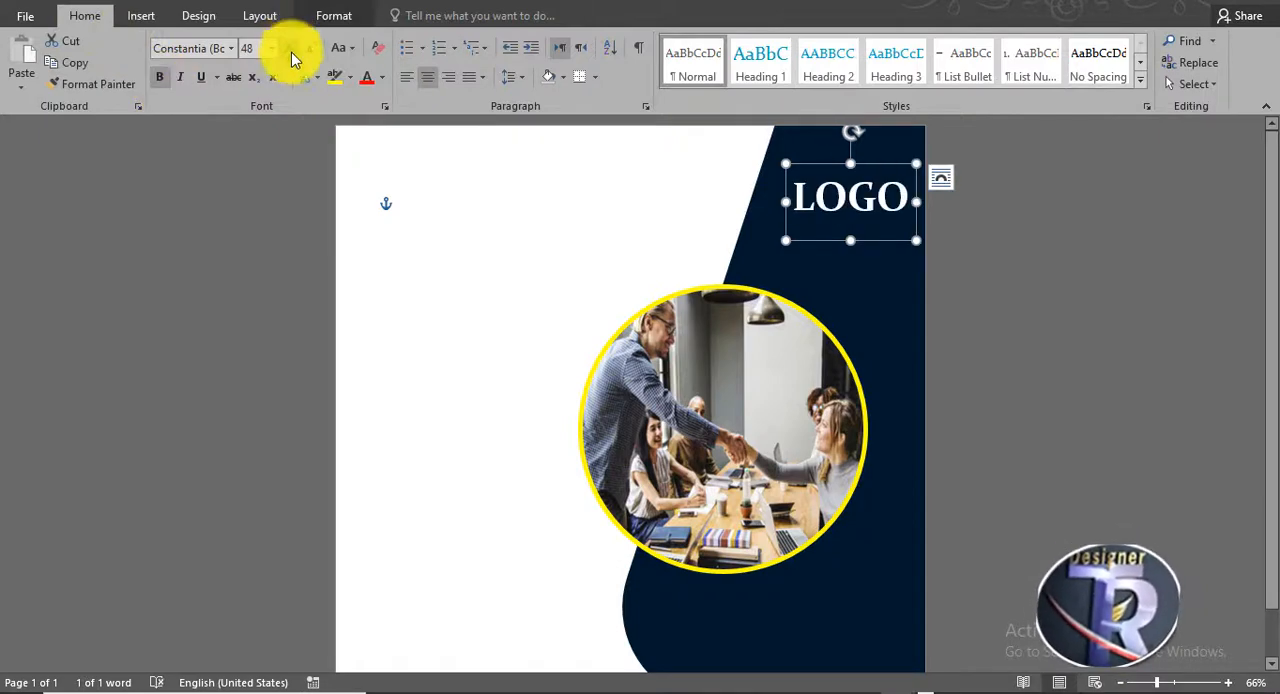
left_click_drag(863, 241, 853, 229)
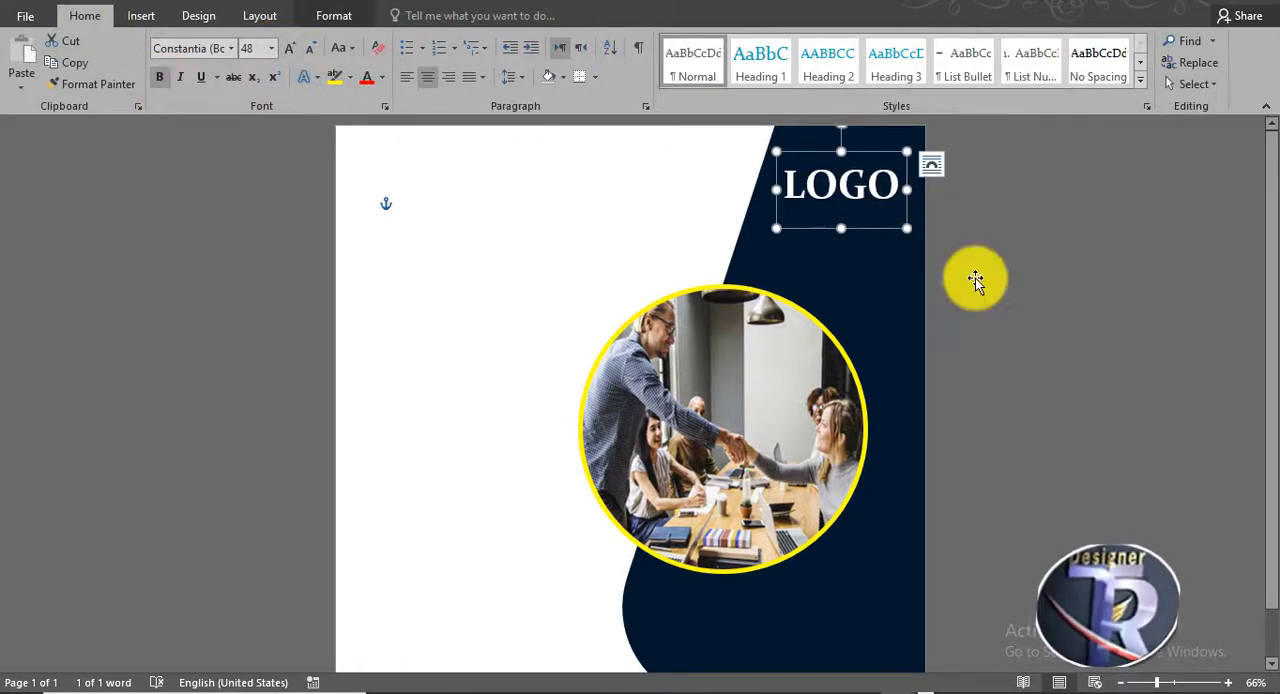
- Draw a rounded rectangle about 0.95 by 2.81 inches over LOGO, running past the page edge, and send it backward behind the text
left_click(145, 18)
left_click(264, 80)
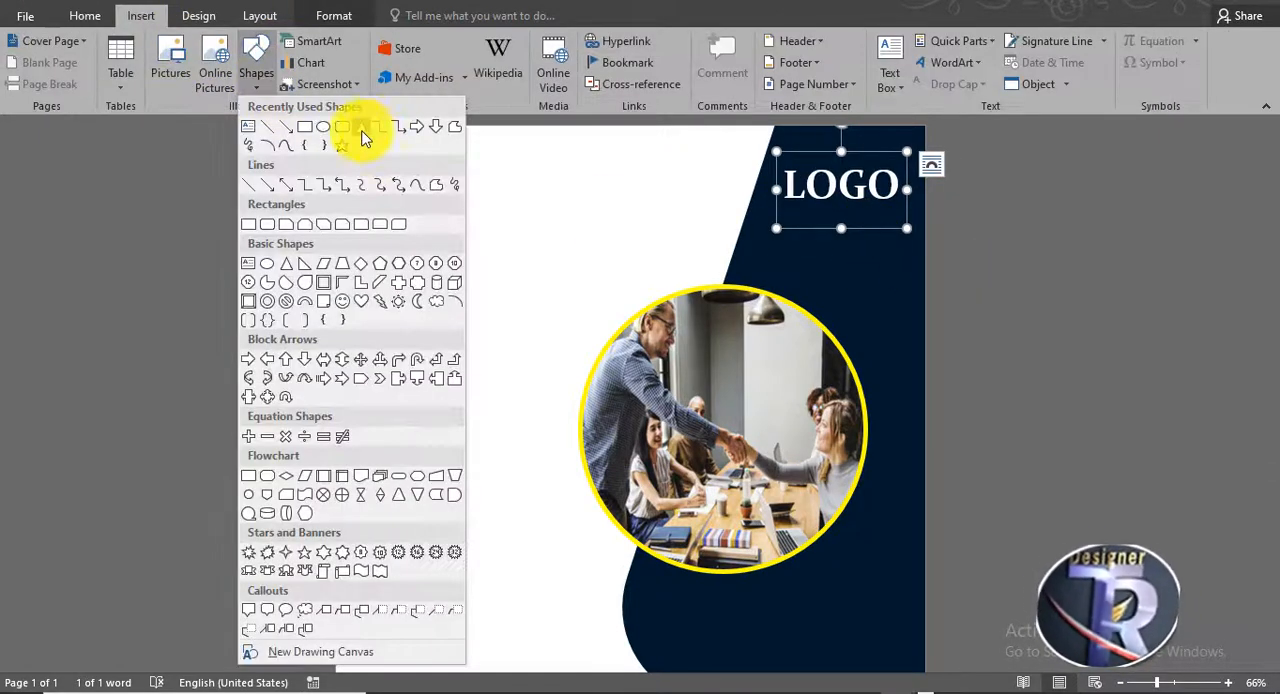
left_click(363, 131)
left_click_drag(784, 157, 952, 218)
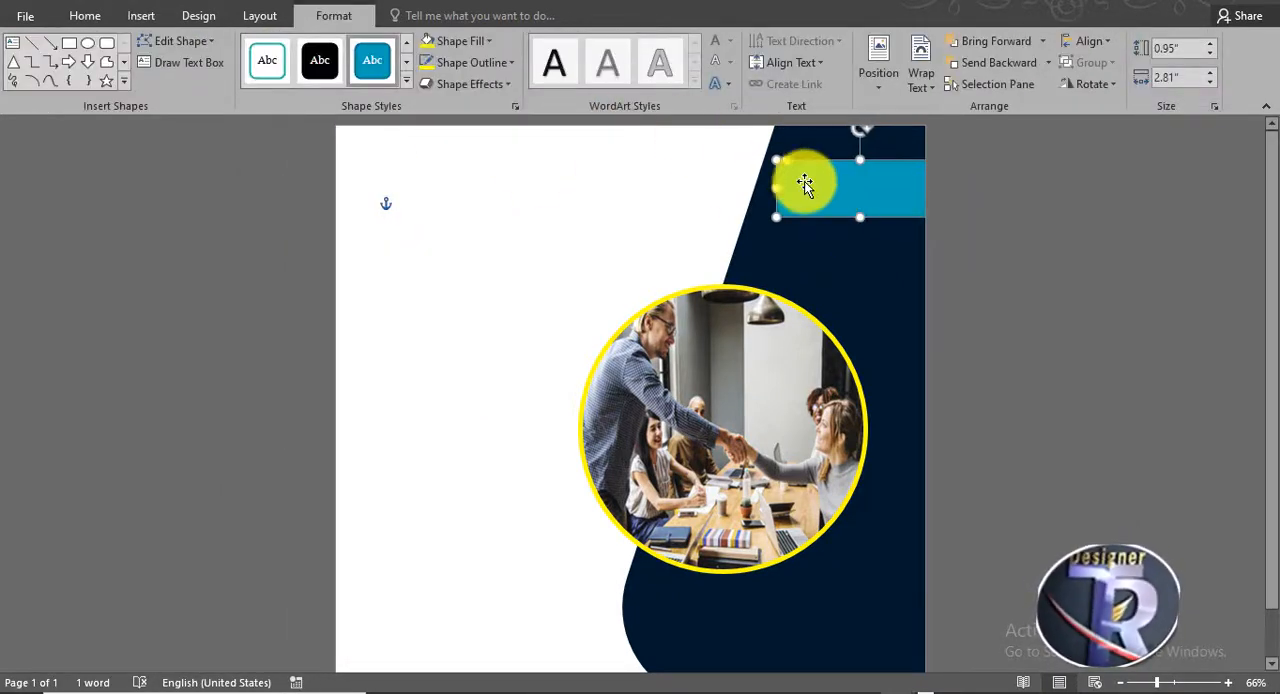
right_click(806, 183)
mouse_move(874, 374)
left_click(1025, 405)
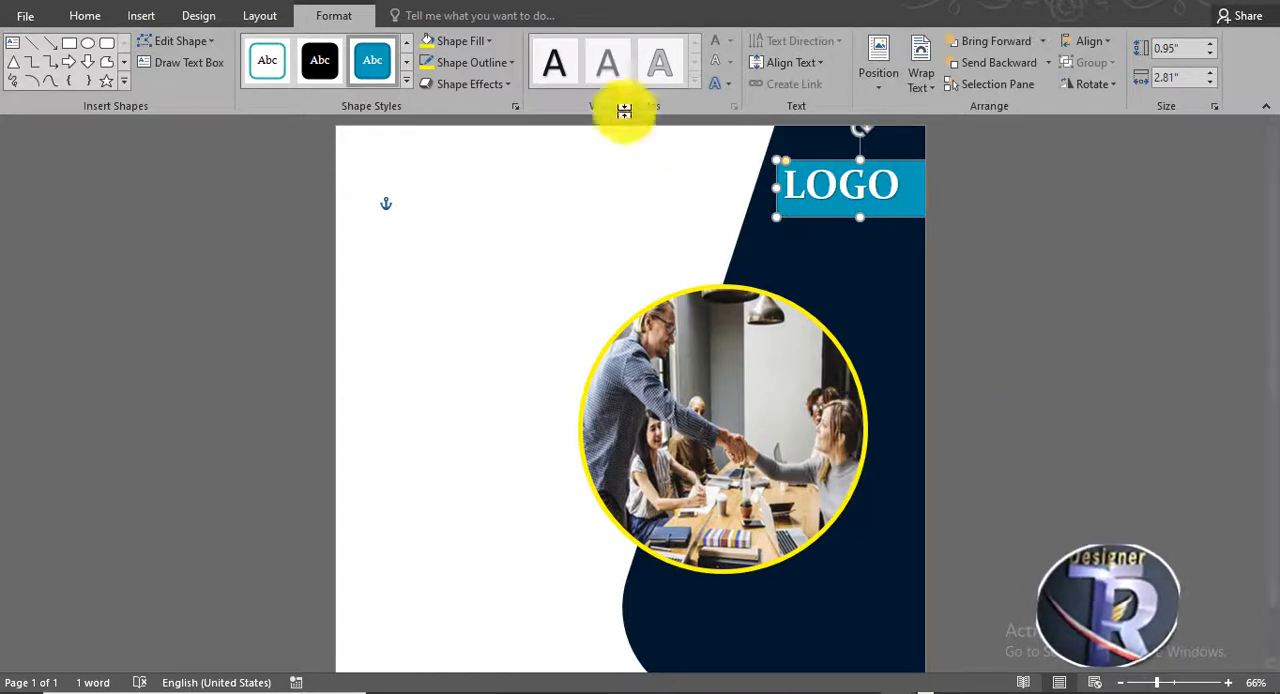
- Give the rounded rectangle a standard yellow fill and no outline, and round its ends fully
left_click(458, 46)
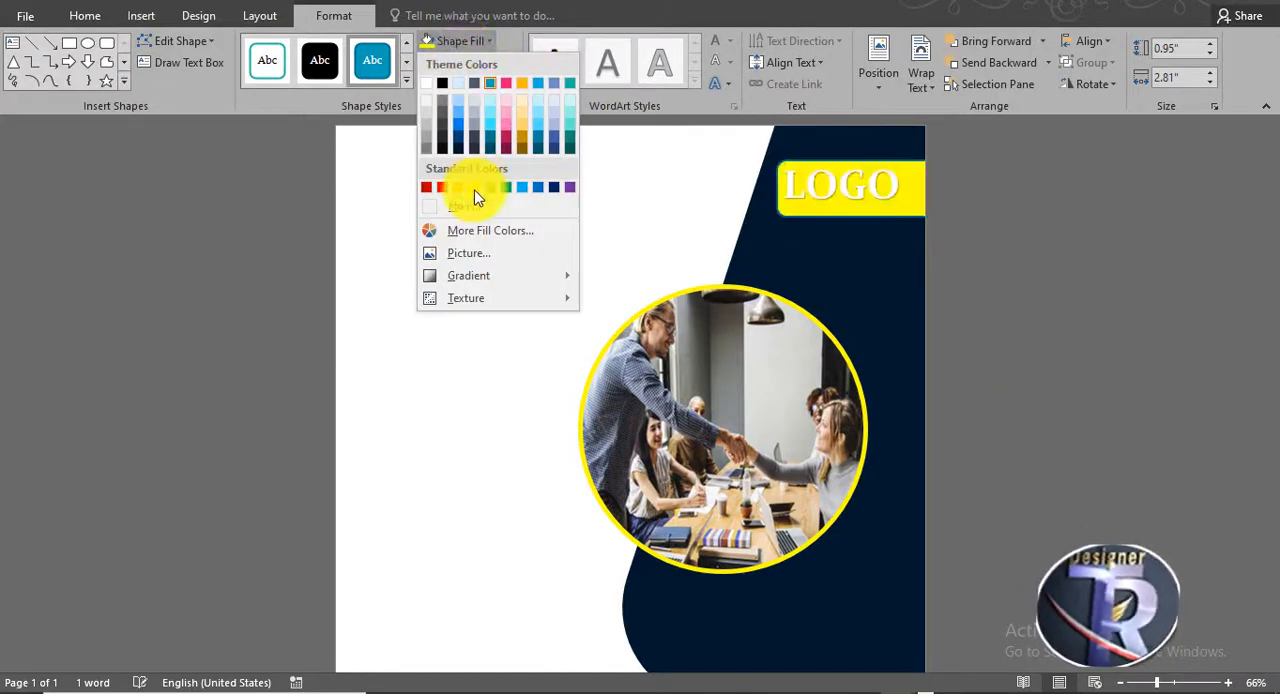
left_click(475, 188)
left_click(490, 63)
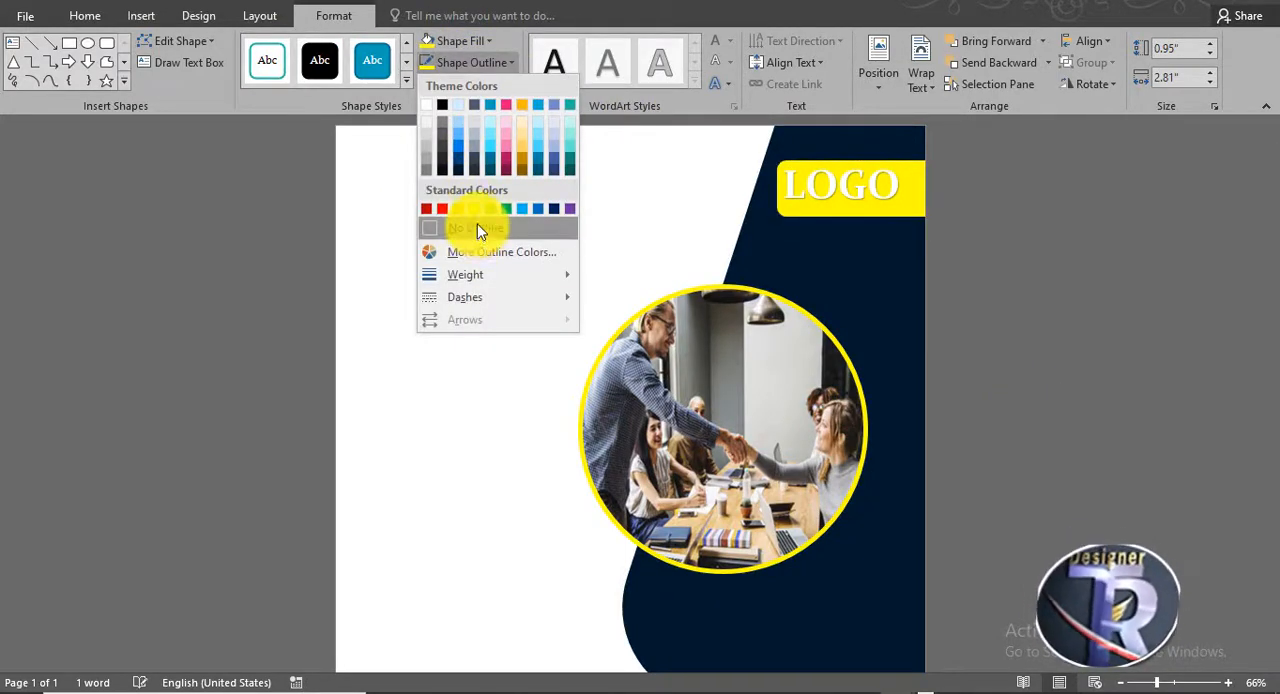
left_click(477, 229)
left_click(824, 204)
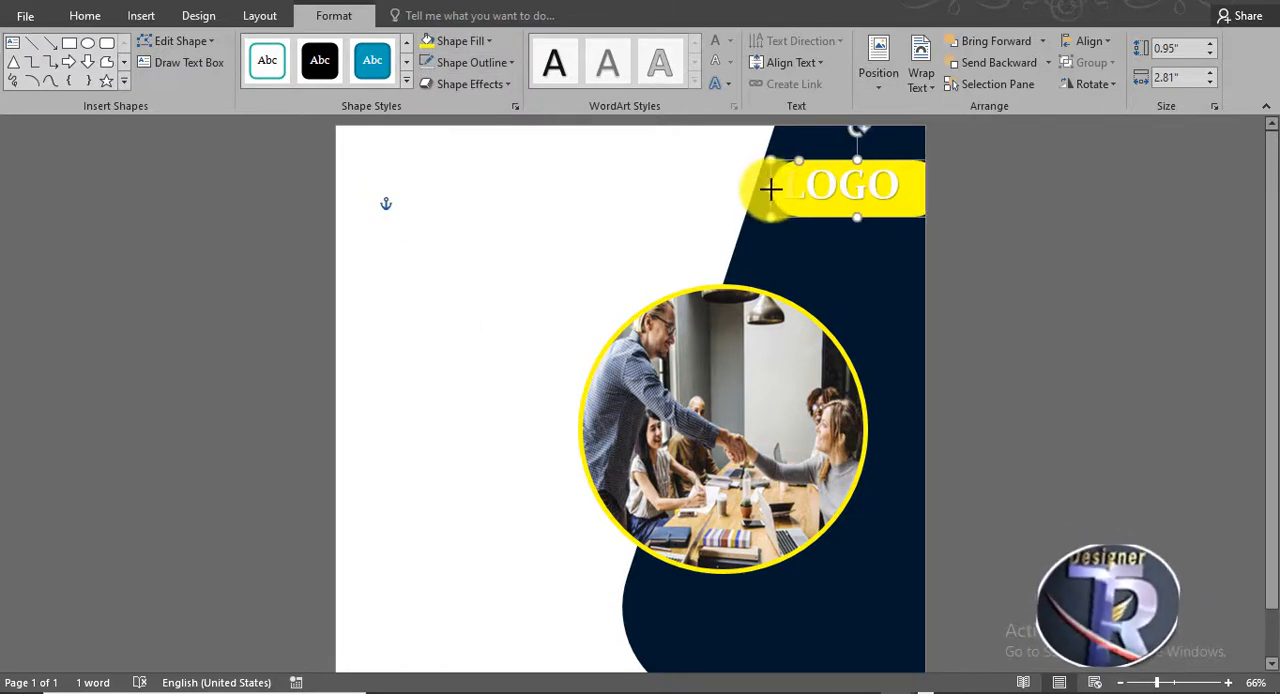
- Change the LOGO text fill to black and nudge the text down to centre it on the yellow shape
left_click(841, 160)
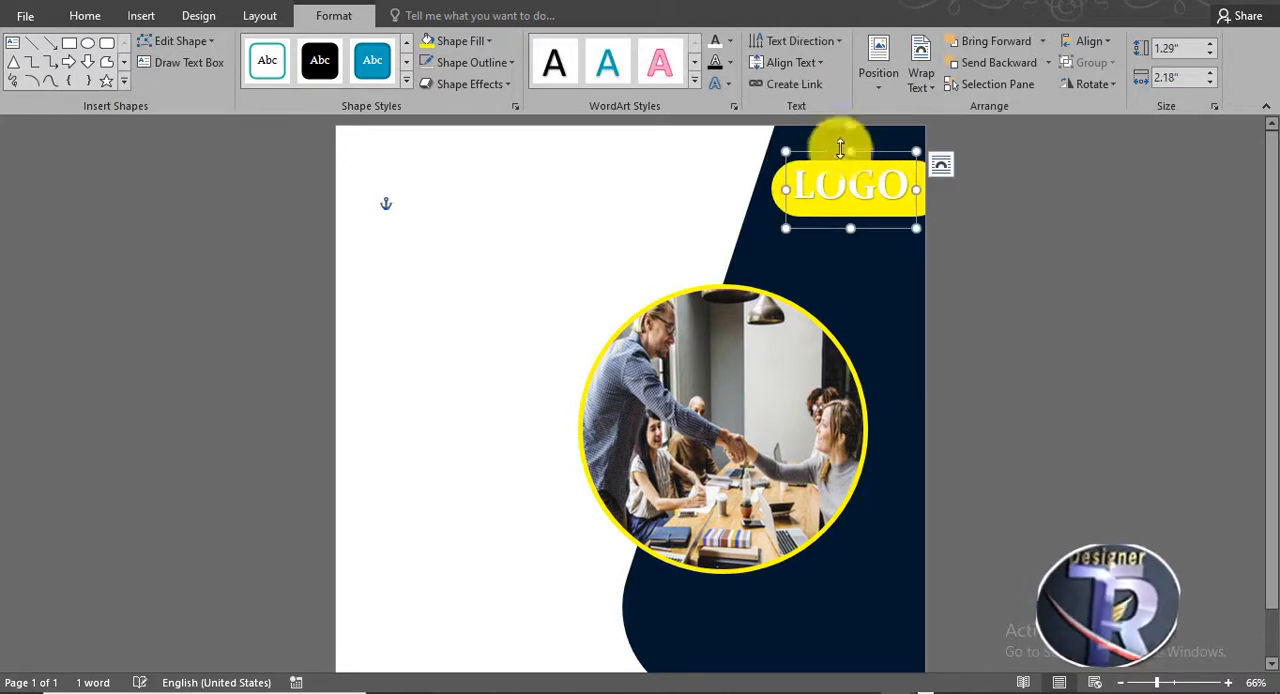
left_click(734, 44)
left_click(733, 104)
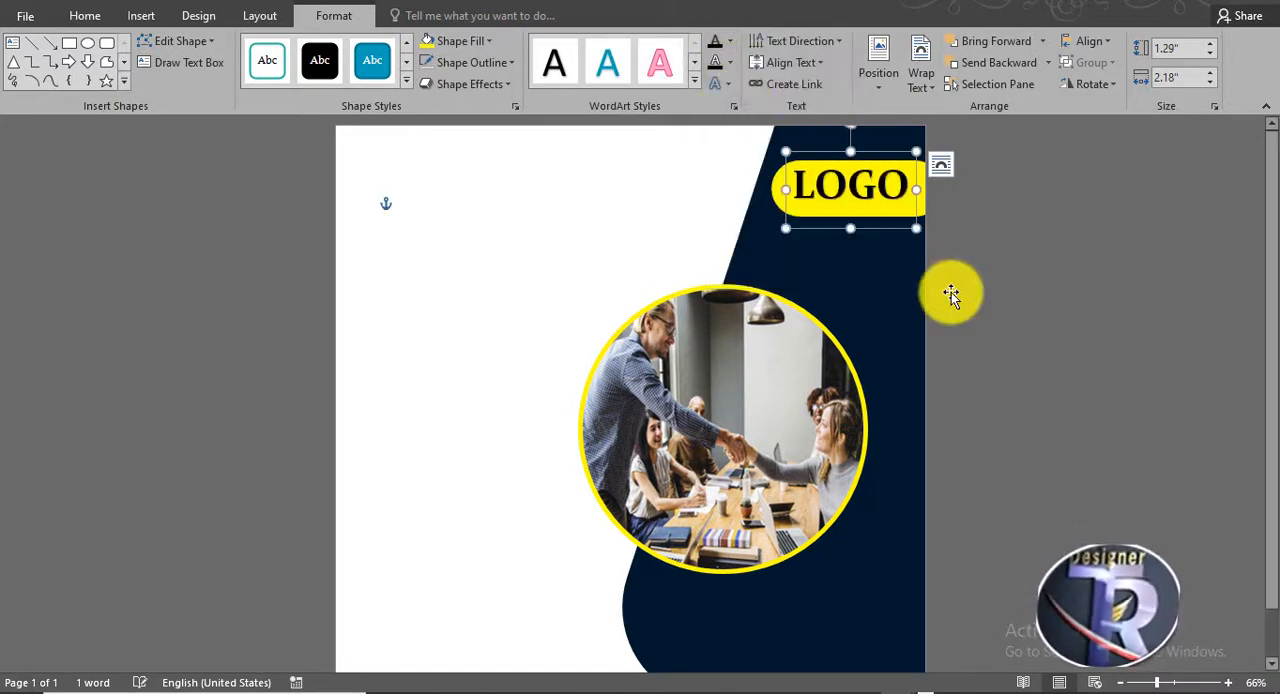
left_click_drag(883, 229, 888, 236)
left_click(603, 237)
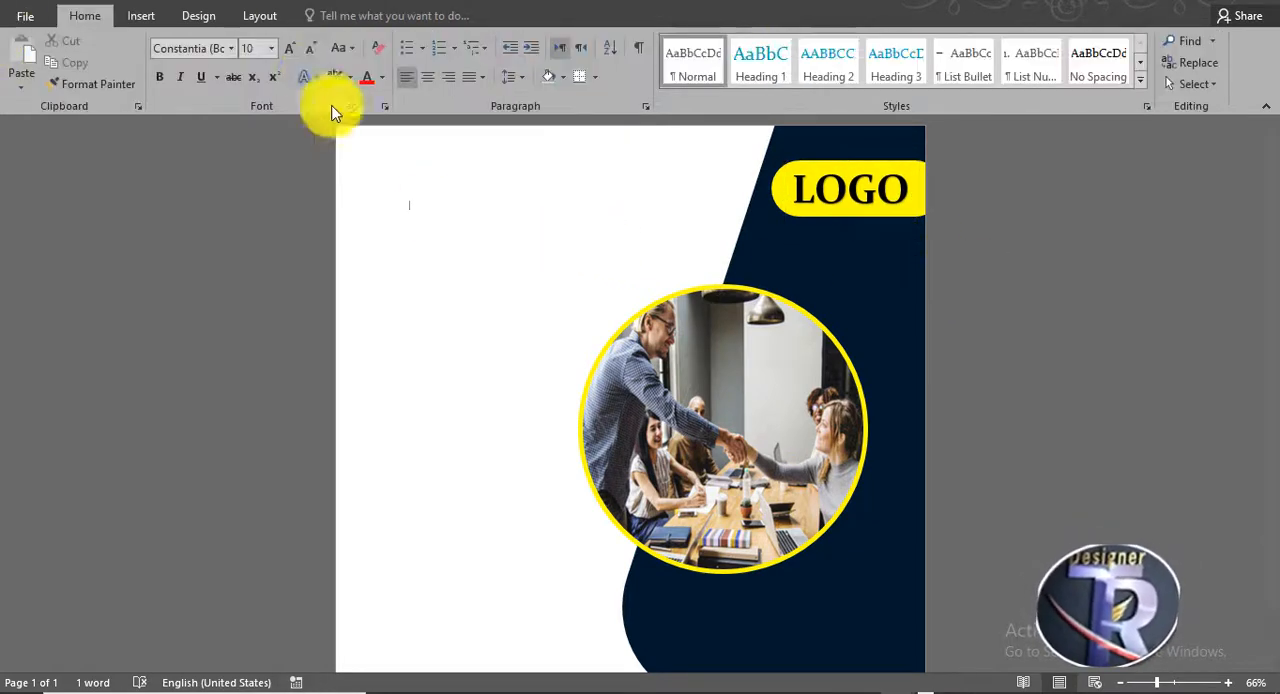
scroll(483, 277, "down", 1)
scroll(483, 277, "up", 1)
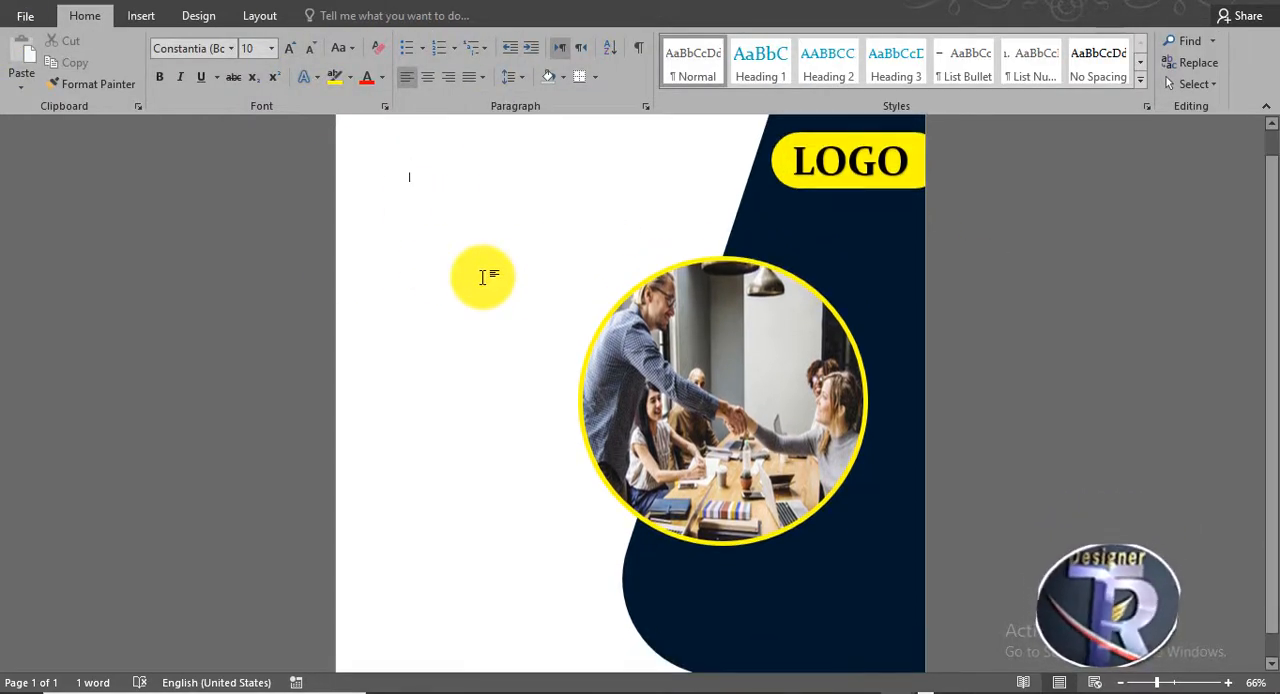
scroll(481, 277, "up", 1)
scroll(480, 277, "down", 1)
scroll(480, 277, "up", 1)
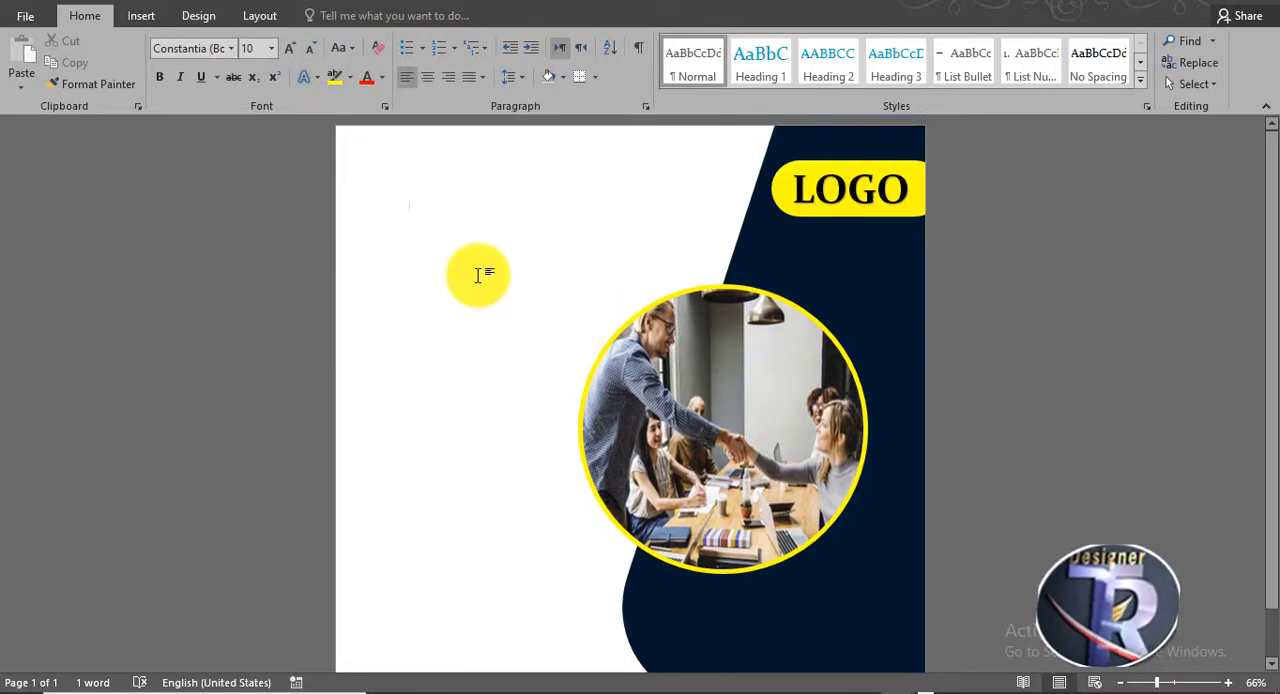
scroll(480, 276, "down", 1)
scroll(480, 276, "up", 1)
- Insert the dotted pattern picture R (2) from the icons png folder and set its text wrapping to In Front of Text
left_click(148, 17)
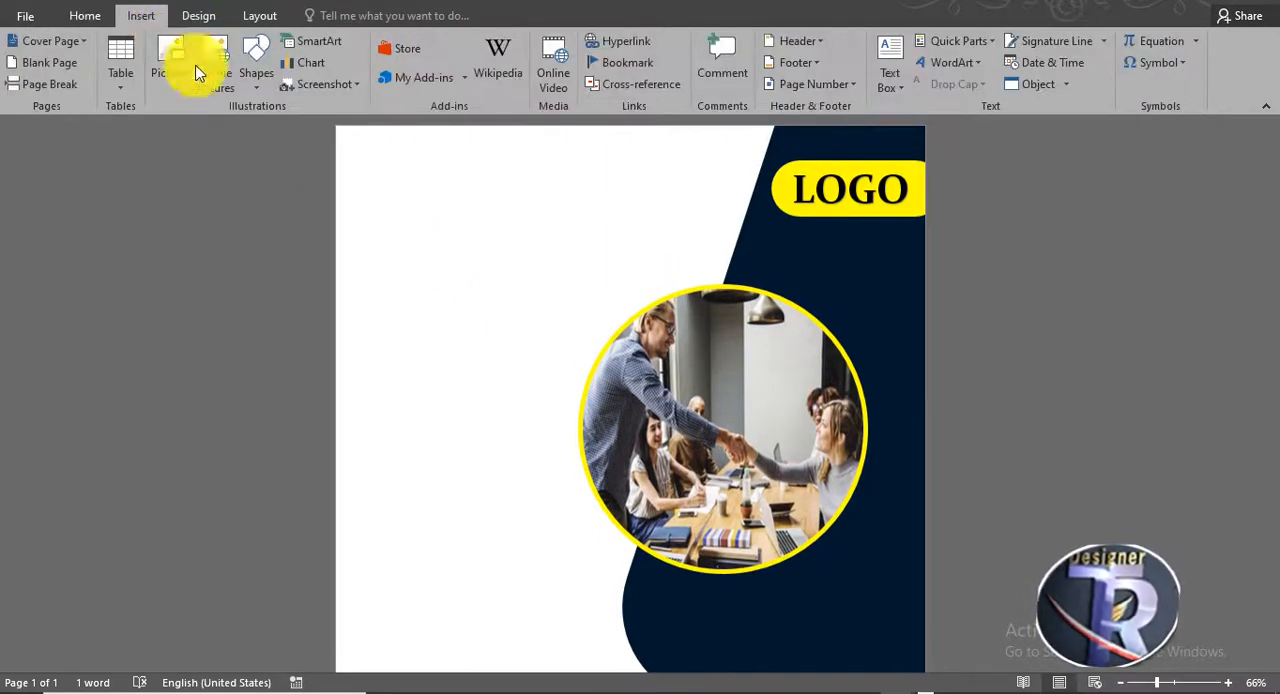
left_click(172, 72)
scroll(460, 300, "down", 5)
scroll(400, 277, "up", 1)
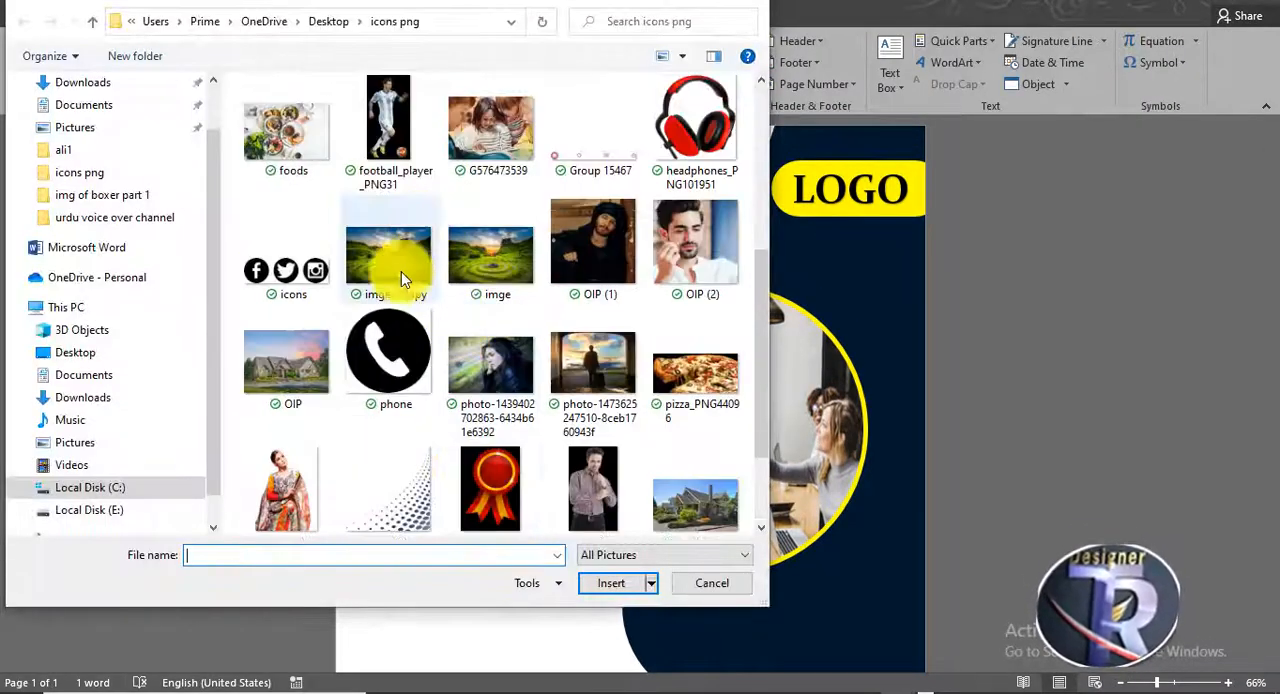
left_click(410, 515)
scroll(414, 490, "down", 2)
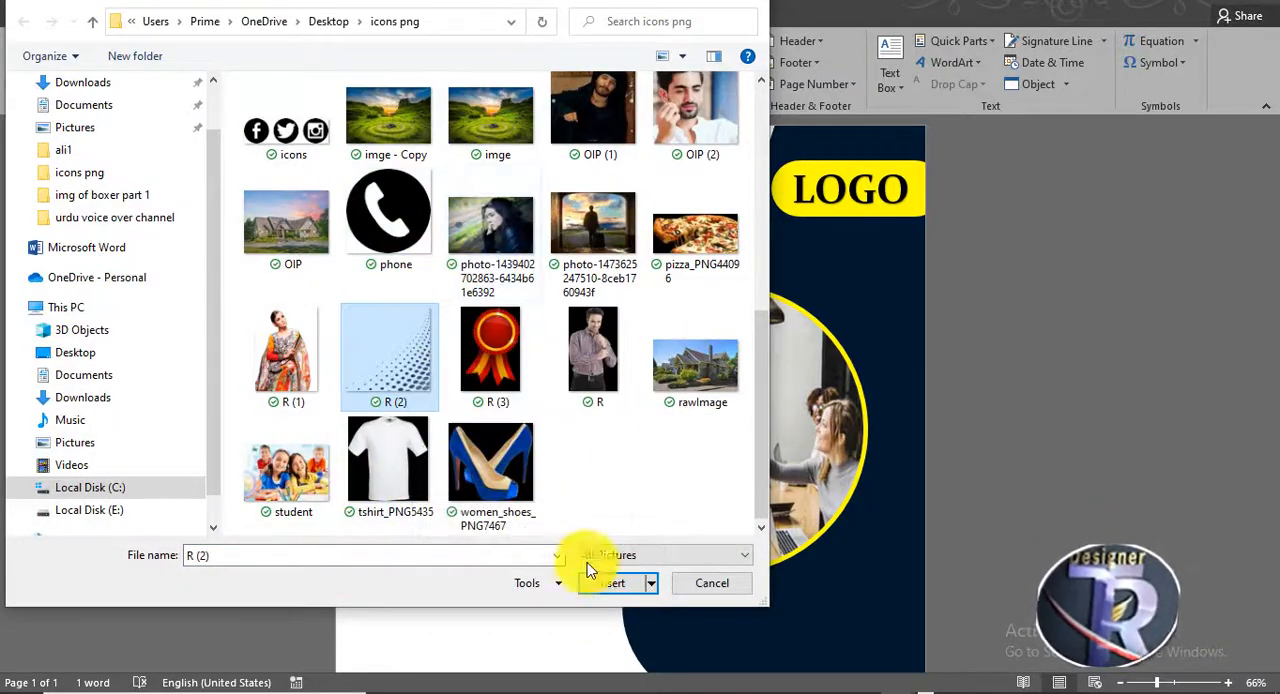
left_click(606, 585)
left_click(870, 78)
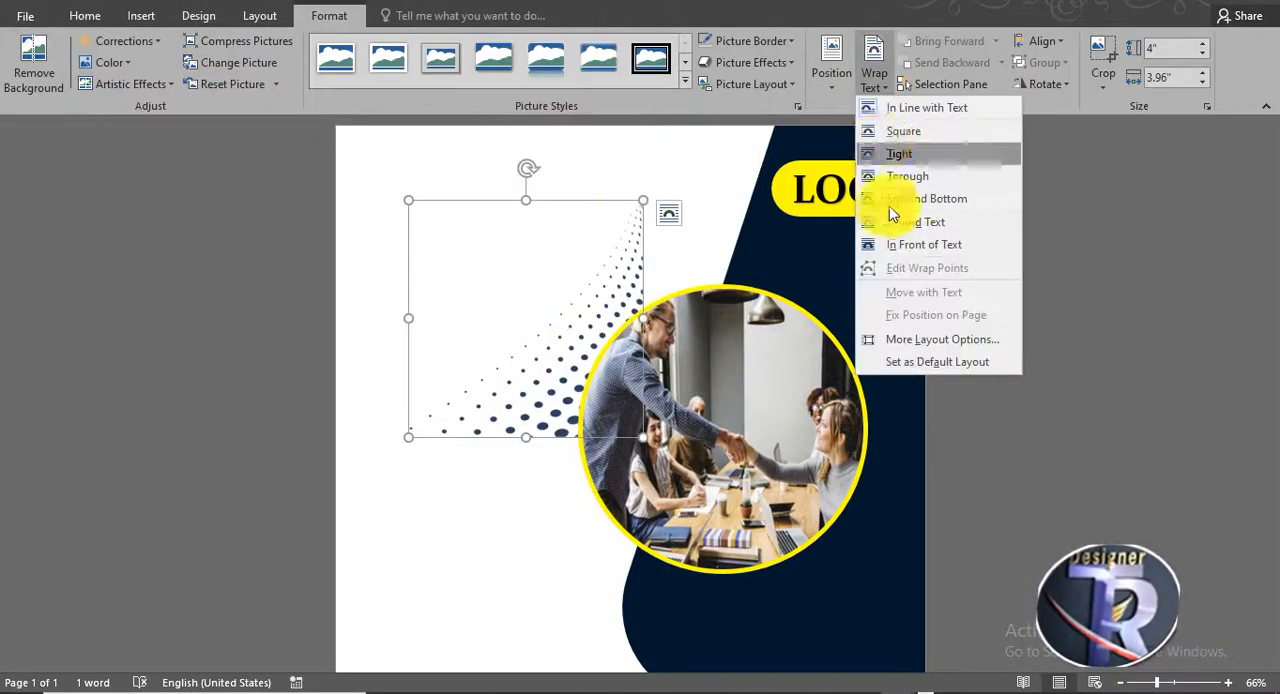
left_click(899, 244)
- Flip the dotted picture vertically, rotate it a quarter turn counterclockwise, and fit it into the page's upper-left corner
left_click(1030, 84)
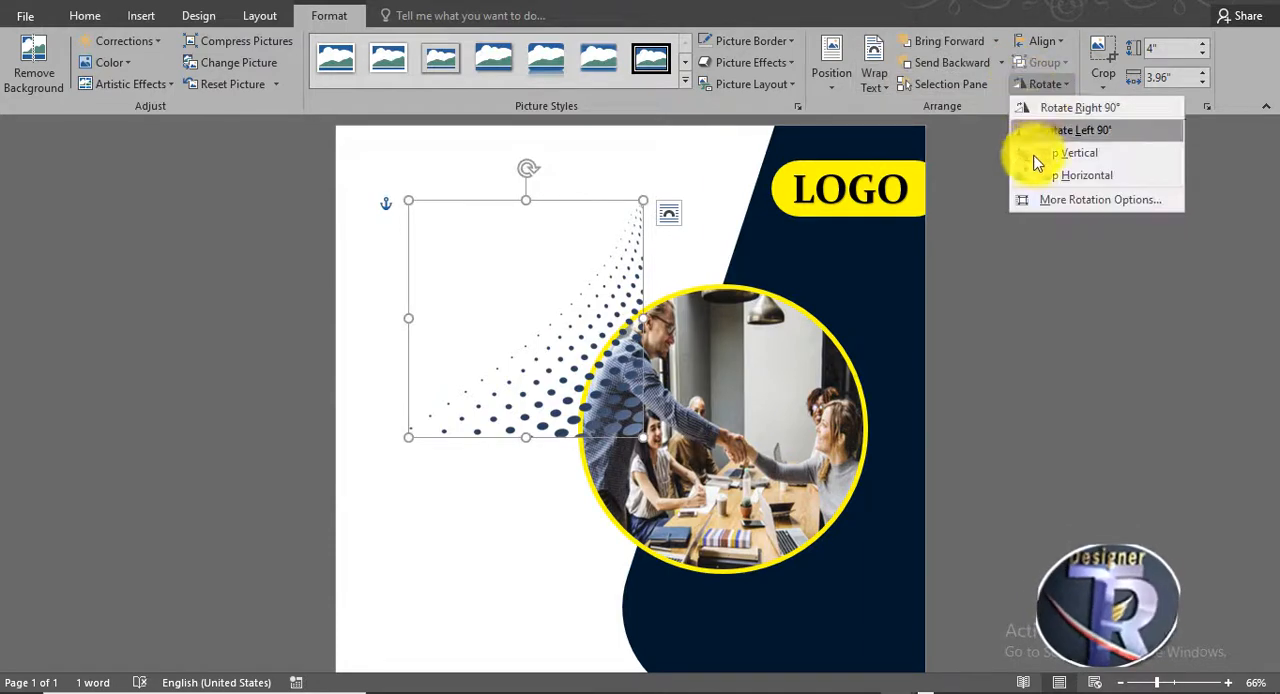
left_click(1043, 177)
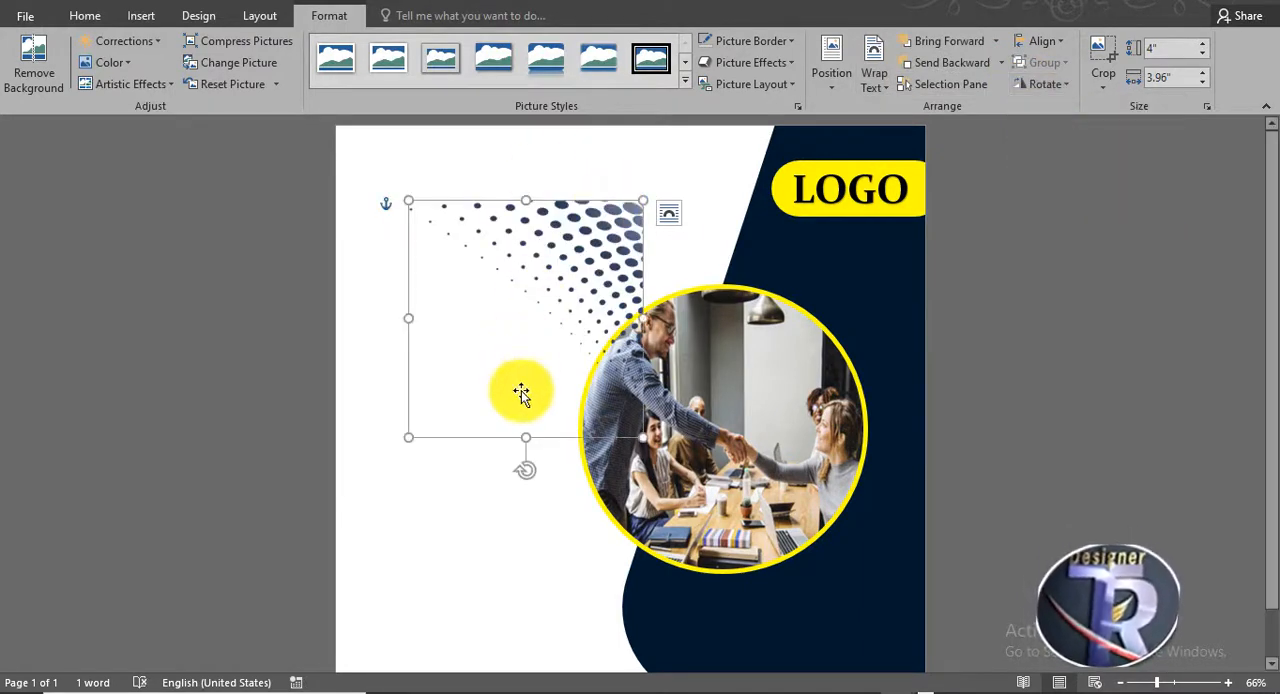
left_click_drag(525, 480, 606, 320)
left_click_drag(483, 309, 400, 209)
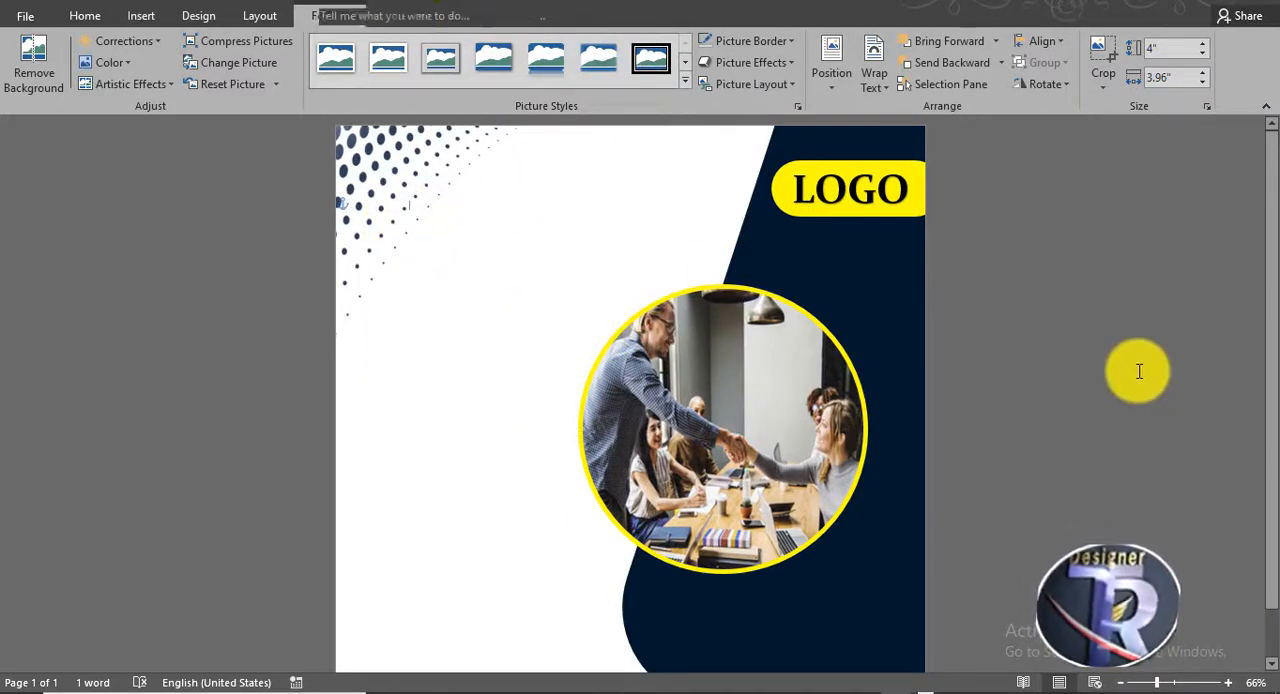
- Insert the social media picture named icons from the icons png folder
left_click(140, 16)
left_click(172, 55)
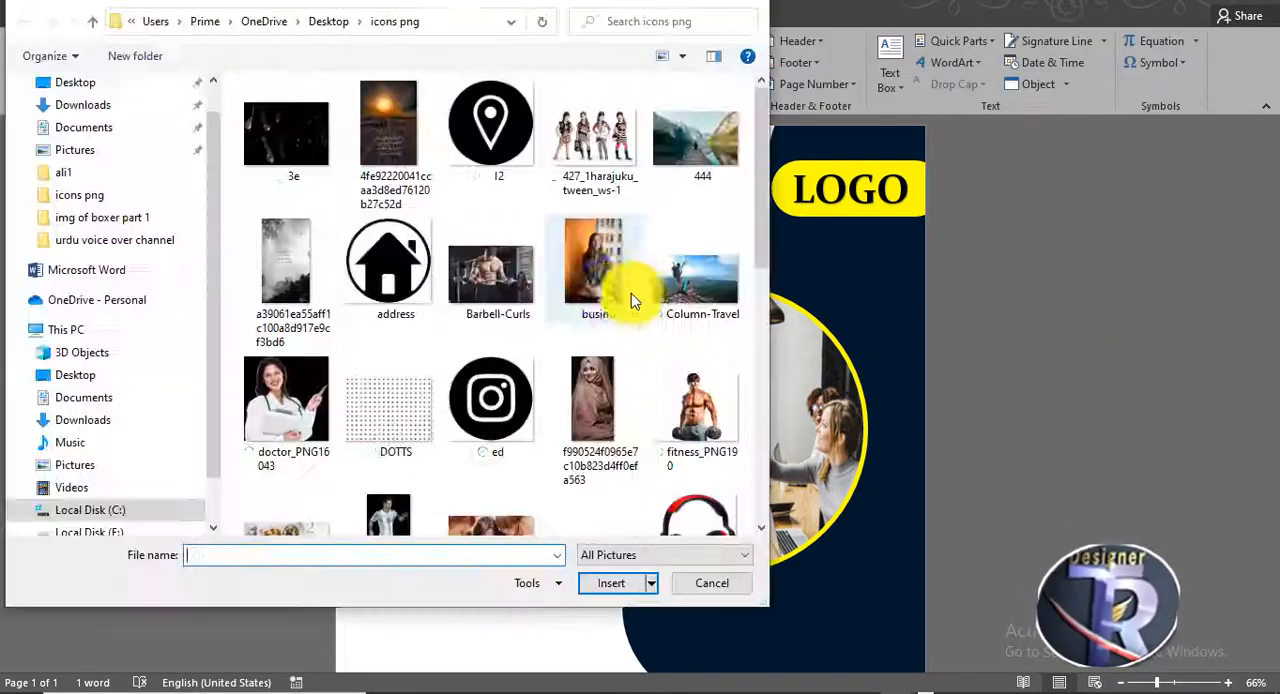
scroll(620, 290, "down", 10)
scroll(531, 345, "up", 2)
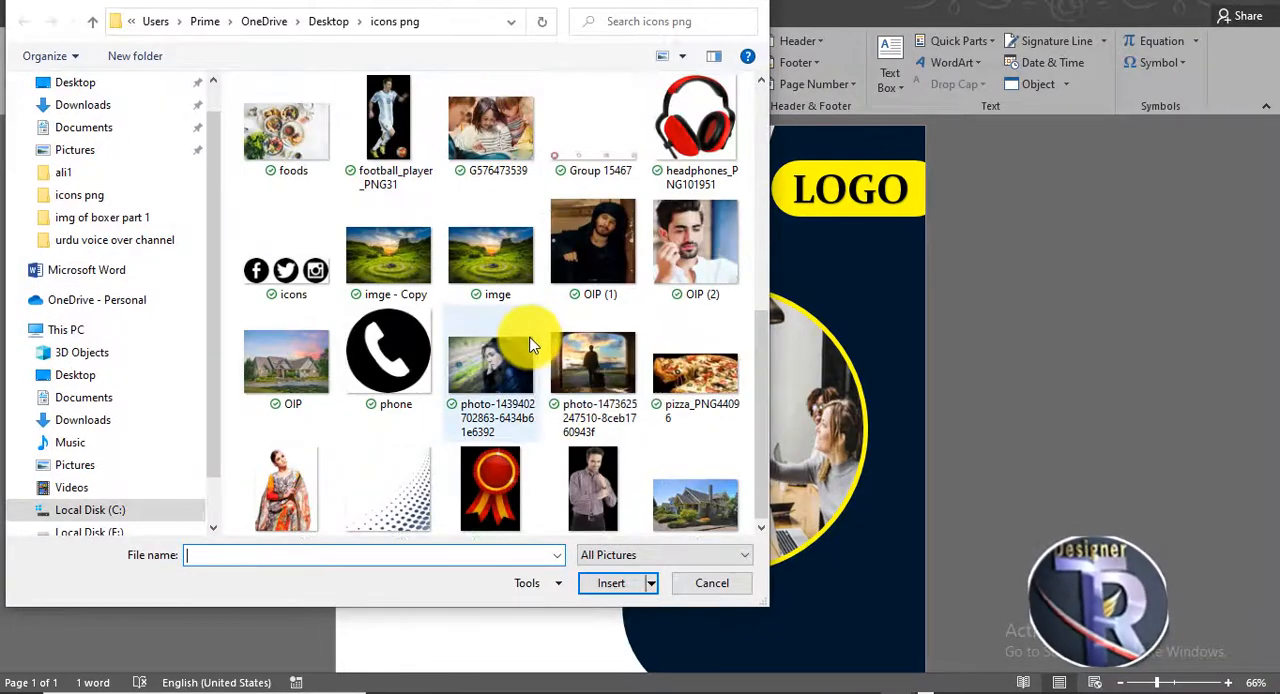
double_click(300, 272)
- Move the dotted picture down along the page's left edge, clear of the social media icons
left_click_drag(681, 249, 541, 228)
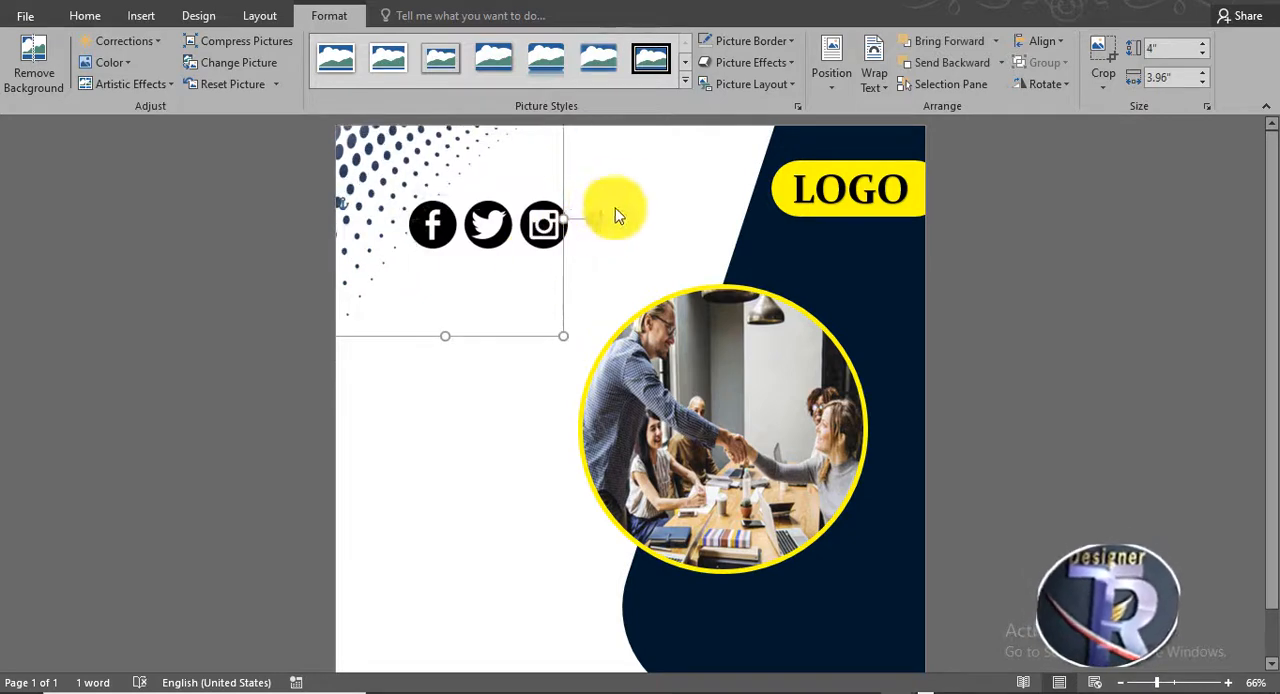
left_click(620, 198)
left_click(552, 223)
left_click(1035, 86)
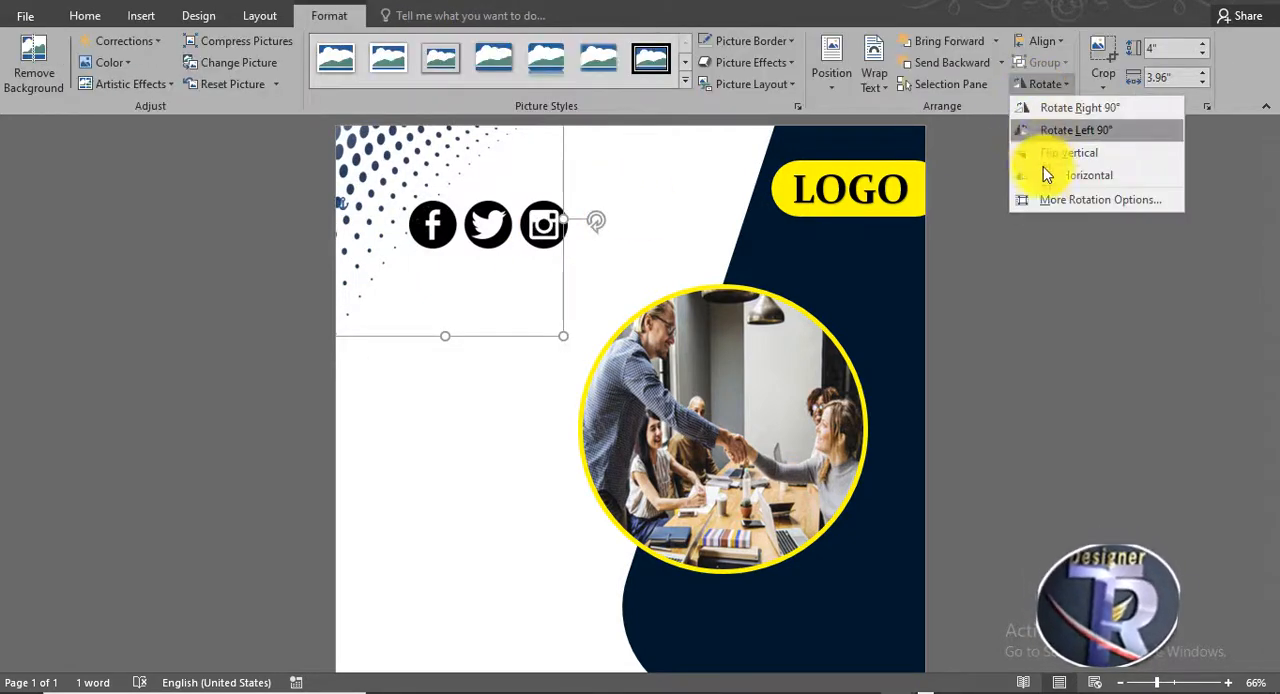
left_click(428, 292)
left_click_drag(428, 292, 412, 434)
- Set the social icons' wrapping to In Front of Text and place the dotted picture at the page's upper-left corner and the icons near the lower-left
left_click(871, 80)
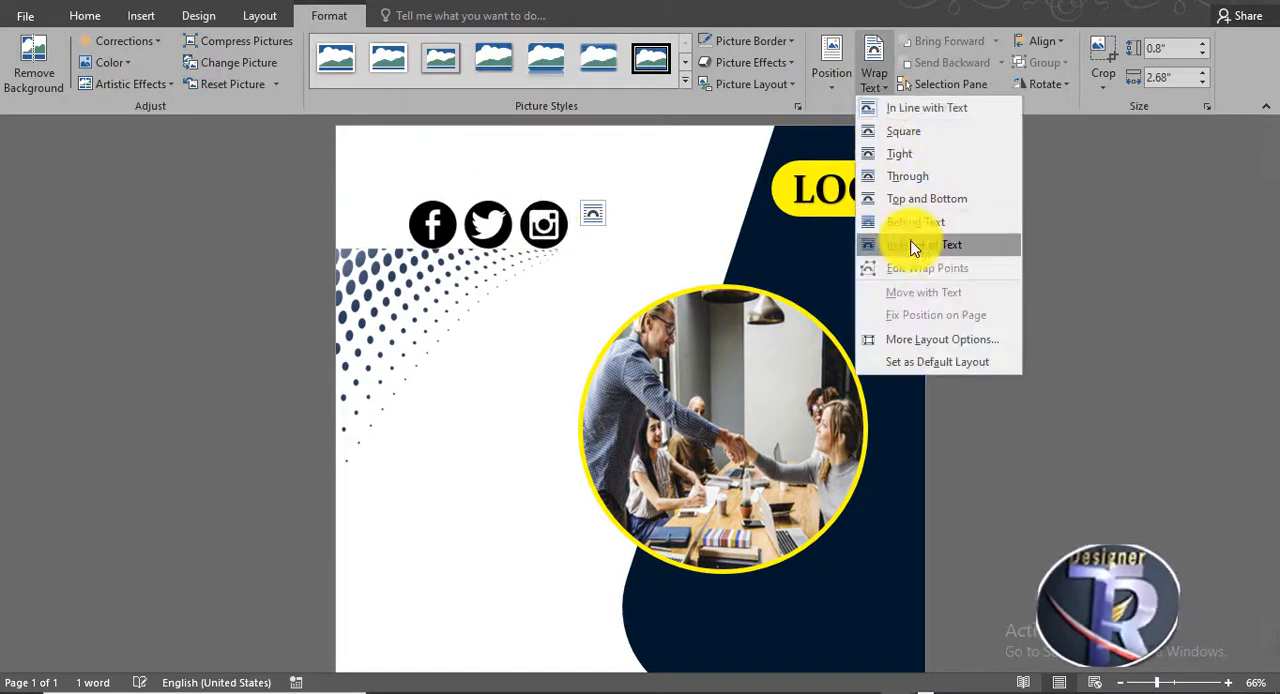
left_click(909, 244)
left_click_drag(424, 274, 420, 134)
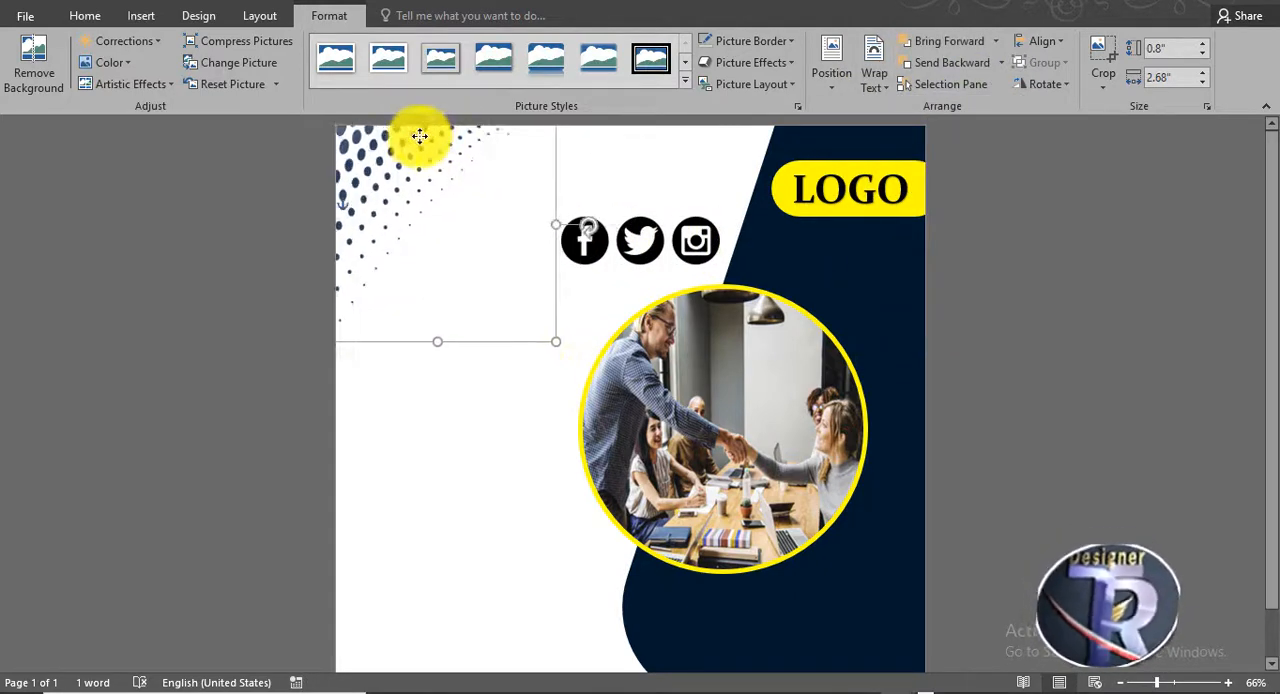
left_click(703, 250)
left_click_drag(703, 250, 516, 629)
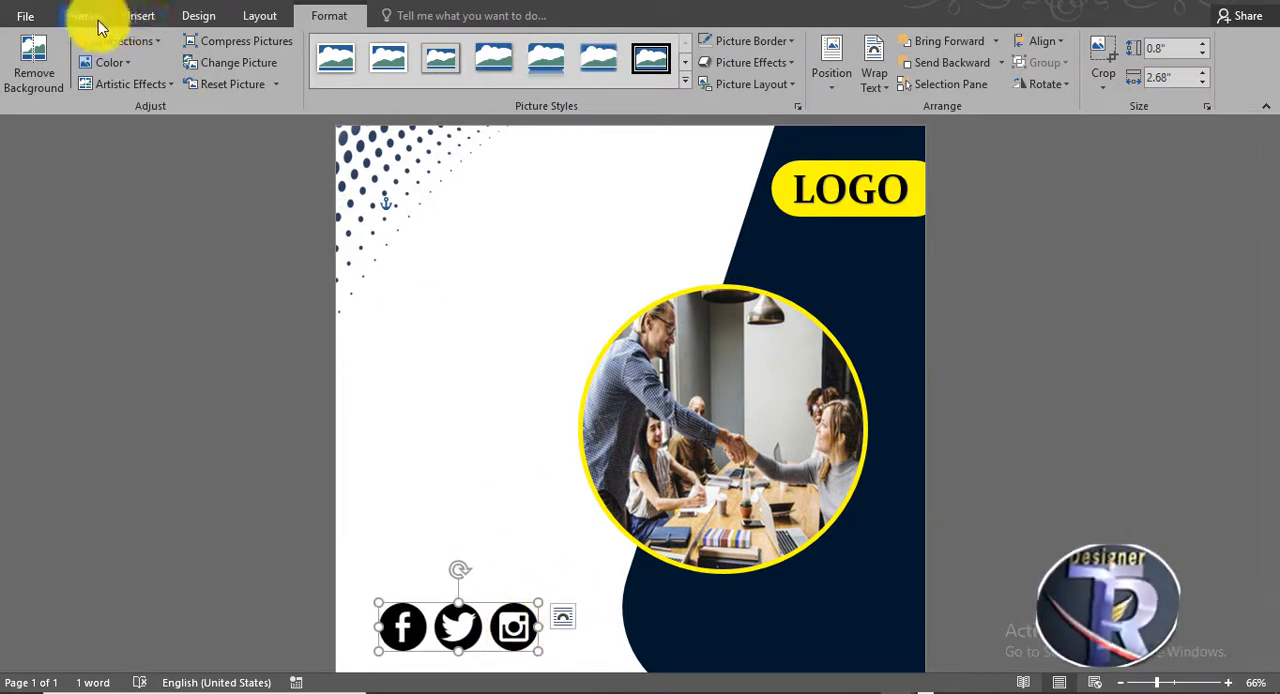
- Draw a rounded rectangle about 4.41 by 1.33 inches over the social icons, starting at the page's left edge near the lower corner
left_click(136, 16)
left_click(248, 82)
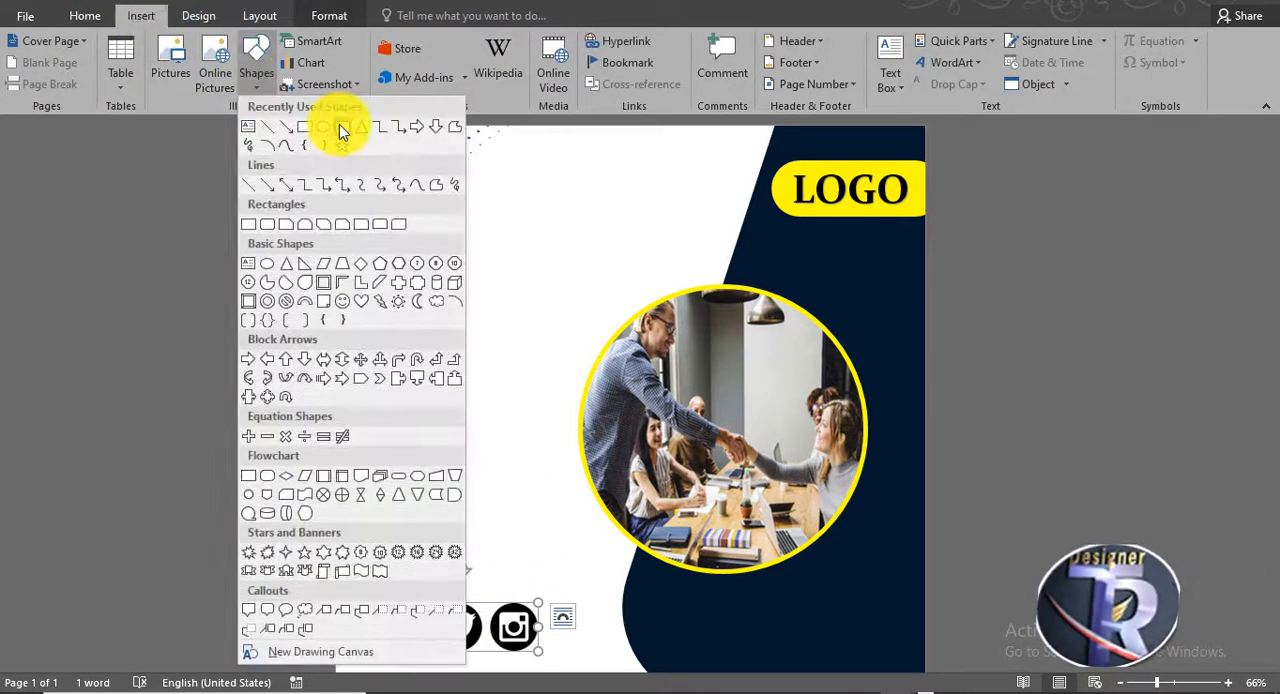
left_click(339, 124)
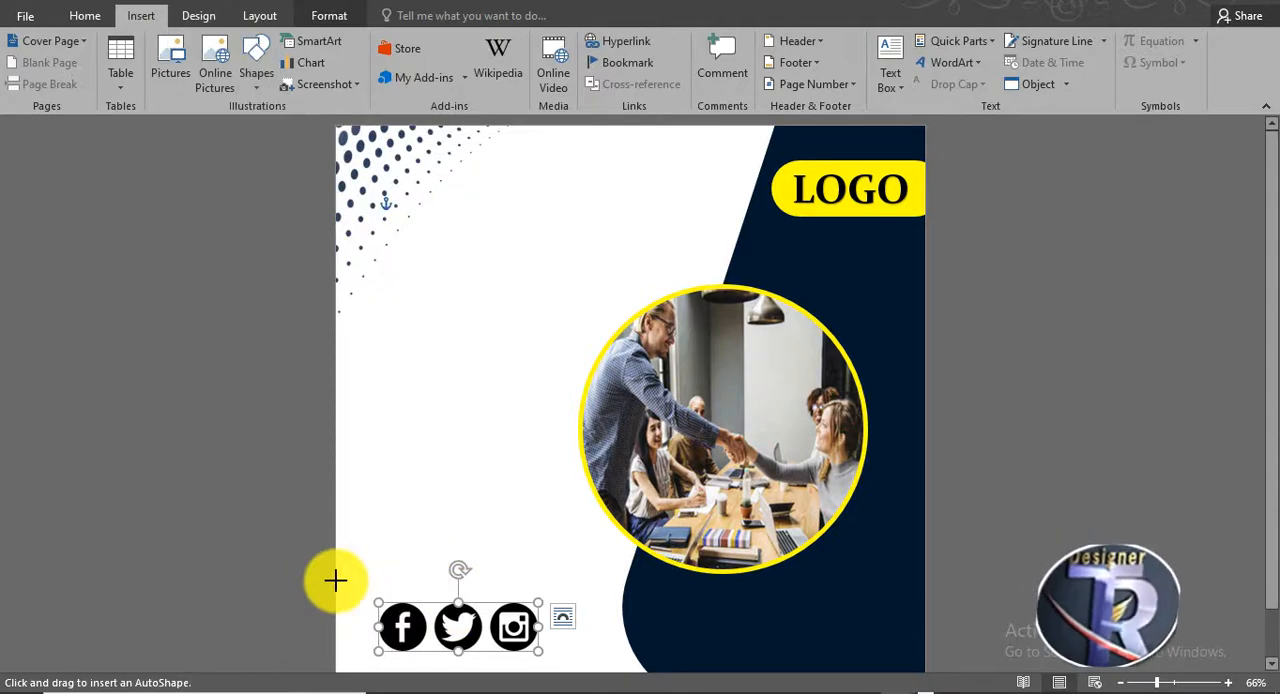
mouse_move(335, 580)
left_mouse_down()
mouse_move(546, 674)
mouse_move(569, 617)
mouse_move(484, 613)
left_mouse_up()
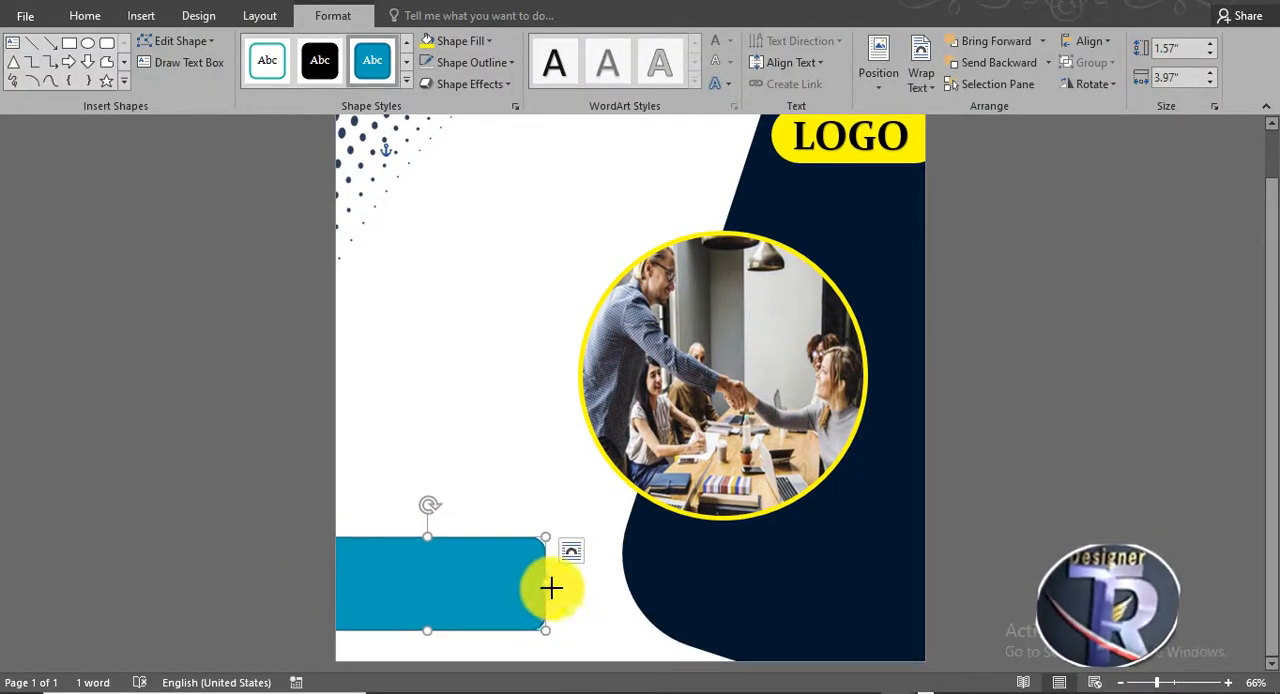
left_click_drag(551, 588, 519, 611)
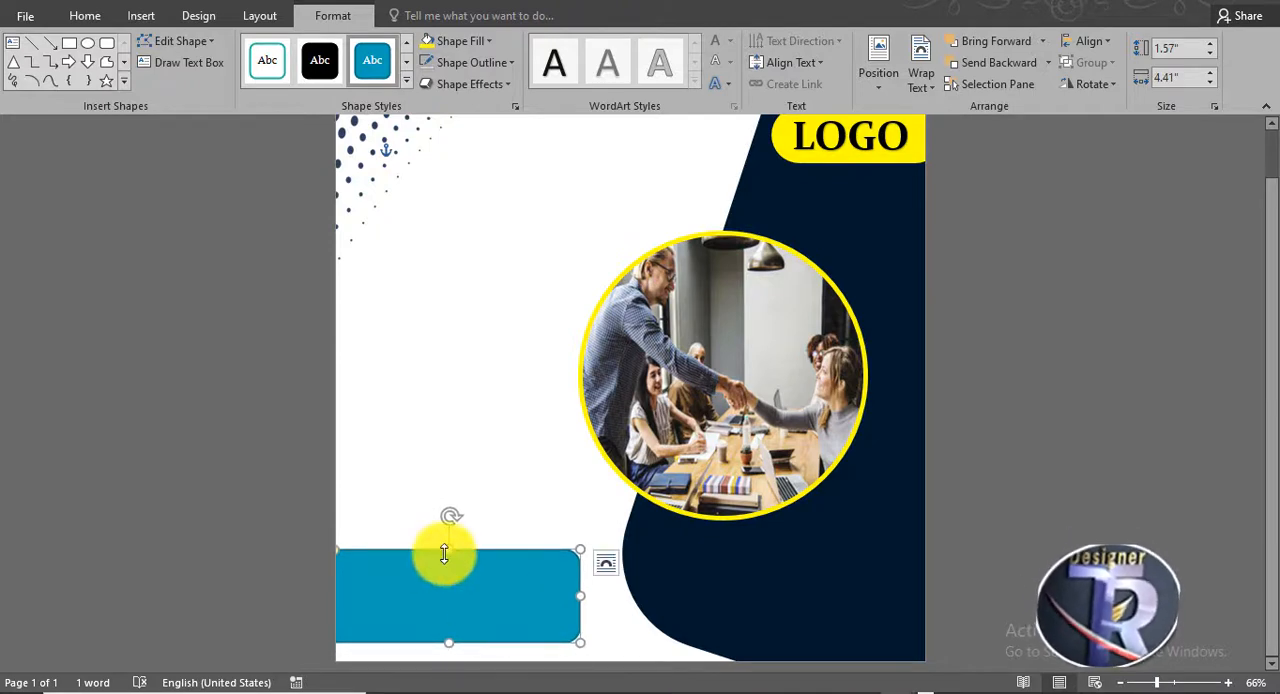
left_click_drag(444, 550, 449, 564)
- Fill the rounded rectangle with yellow and remove its outline
left_click(437, 45)
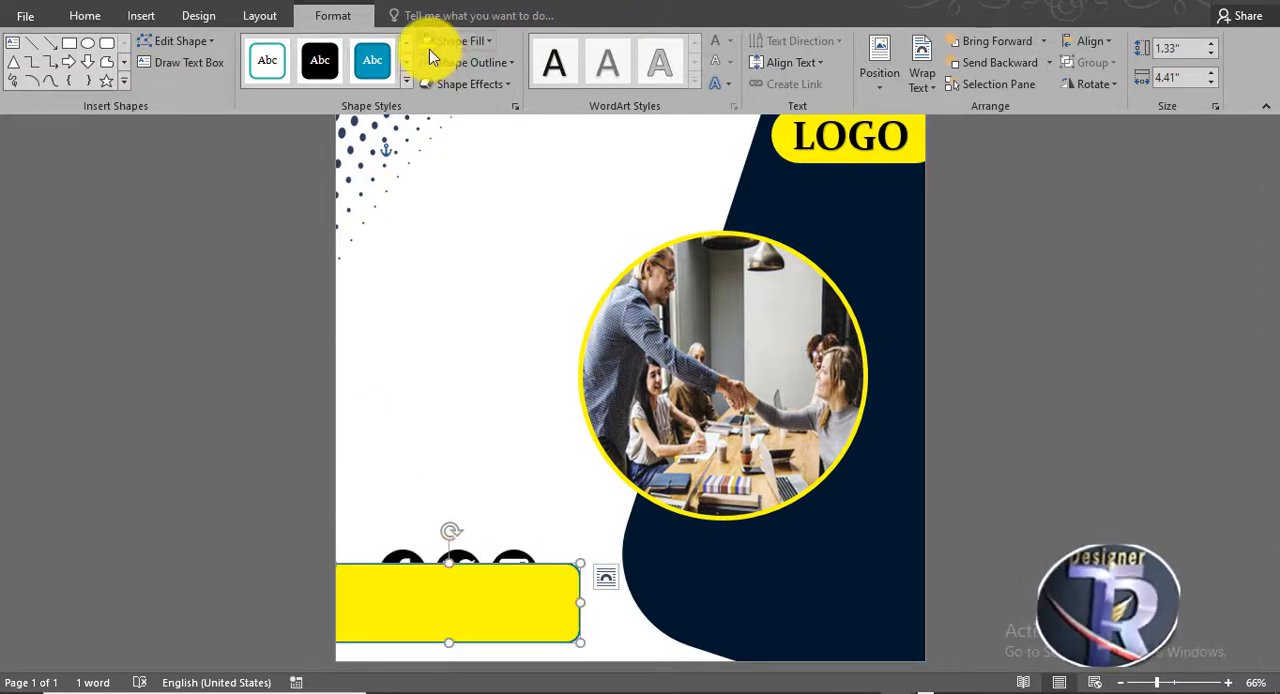
left_click(465, 62)
left_click(476, 228)
left_click(929, 427)
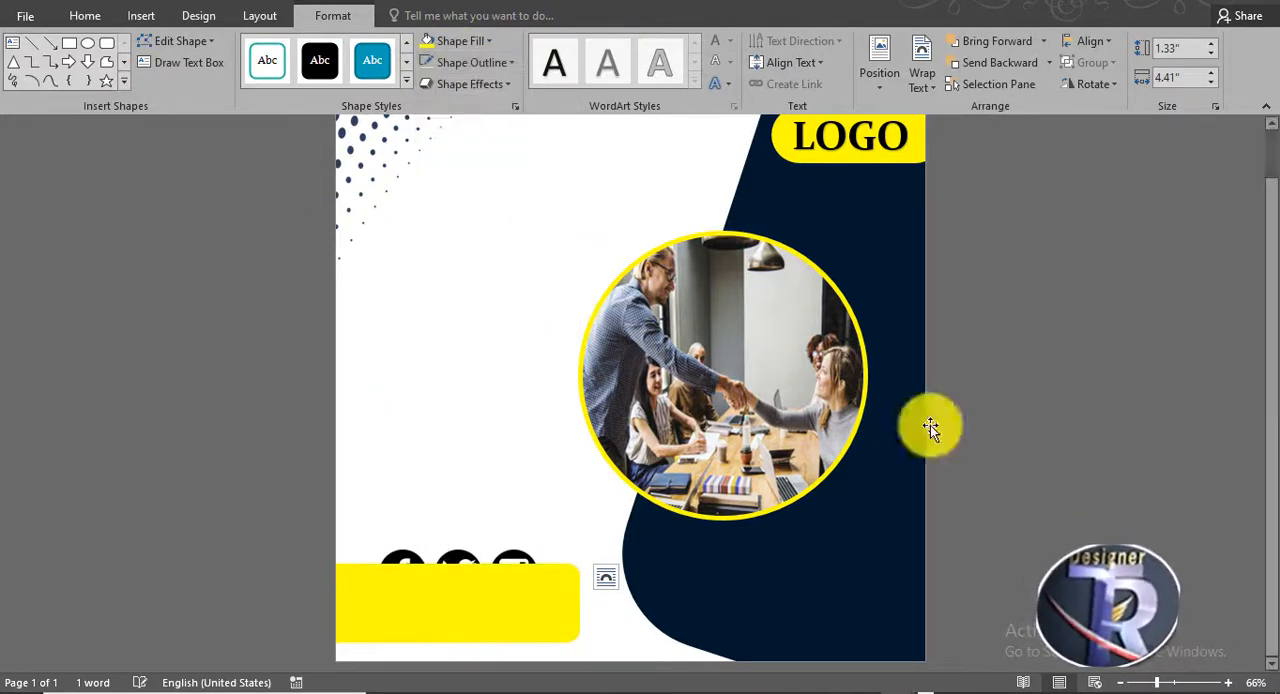
- Round the yellow bar's ends fully, set it against the page's left edge, and send it behind the social media icons
left_click_drag(496, 592, 531, 571)
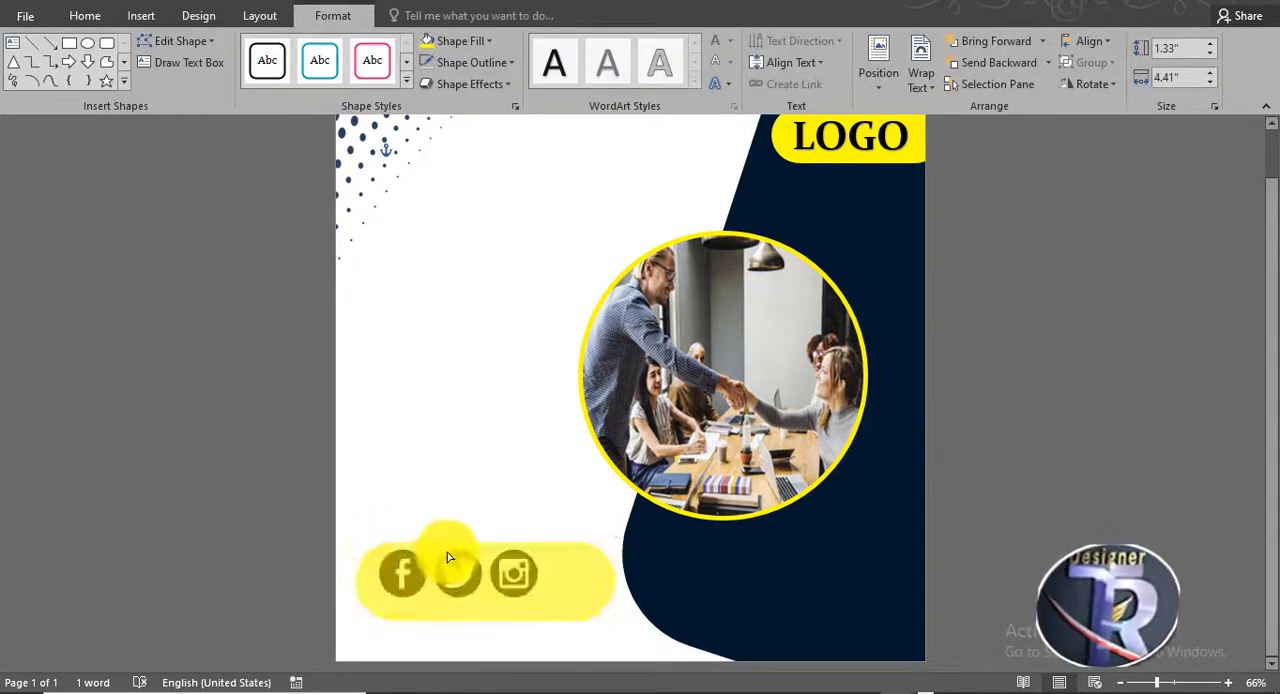
left_click_drag(471, 586, 431, 601)
right_click(431, 601)
mouse_move(530, 456)
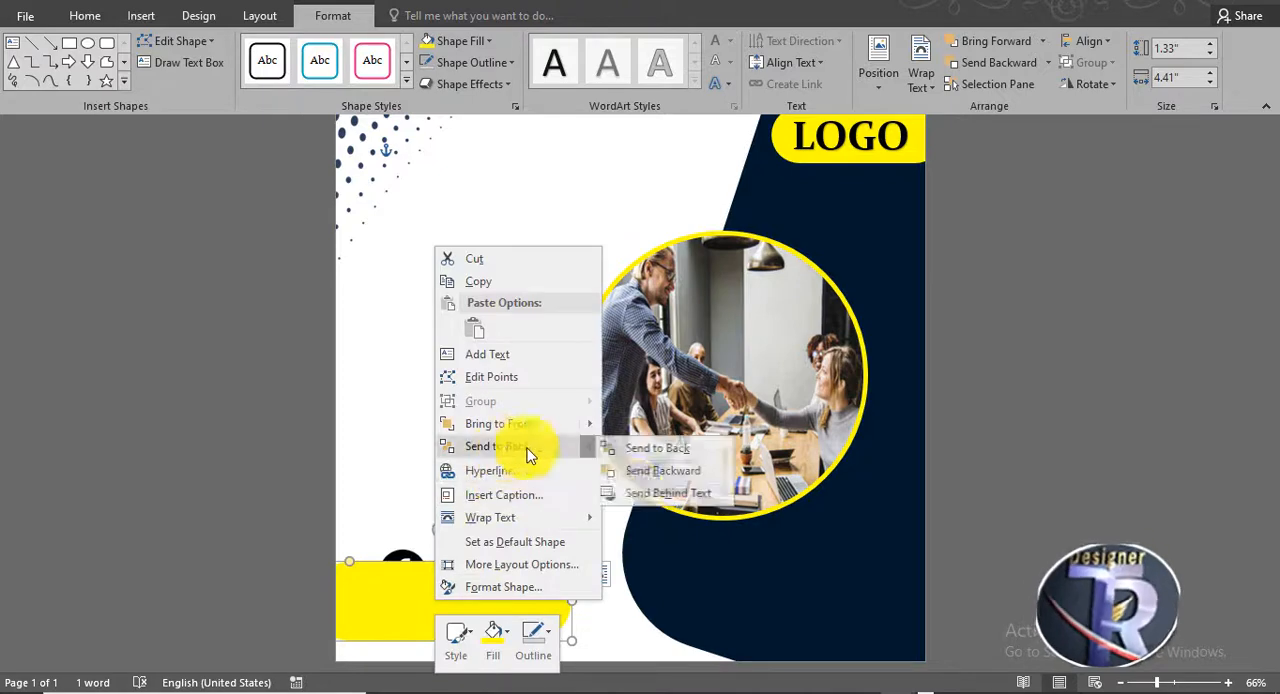
left_click(647, 474)
left_click(1034, 517)
- Enlarge the social media icons and centre them on the yellow bar
left_click_drag(472, 565, 529, 569)
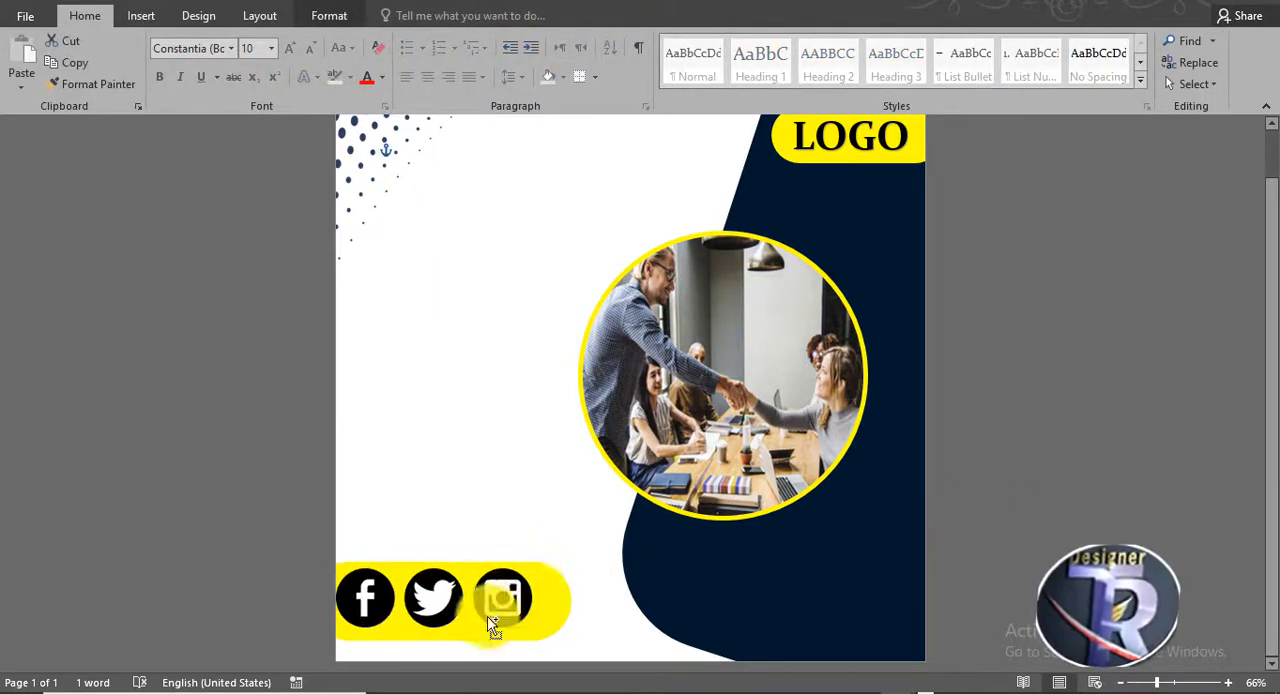
left_click_drag(493, 608, 503, 612)
left_click(1000, 430)
- Insert the square-grid dot pattern picture and set its text wrapping to In Front of Text
scroll(1000, 430, "up", 1)
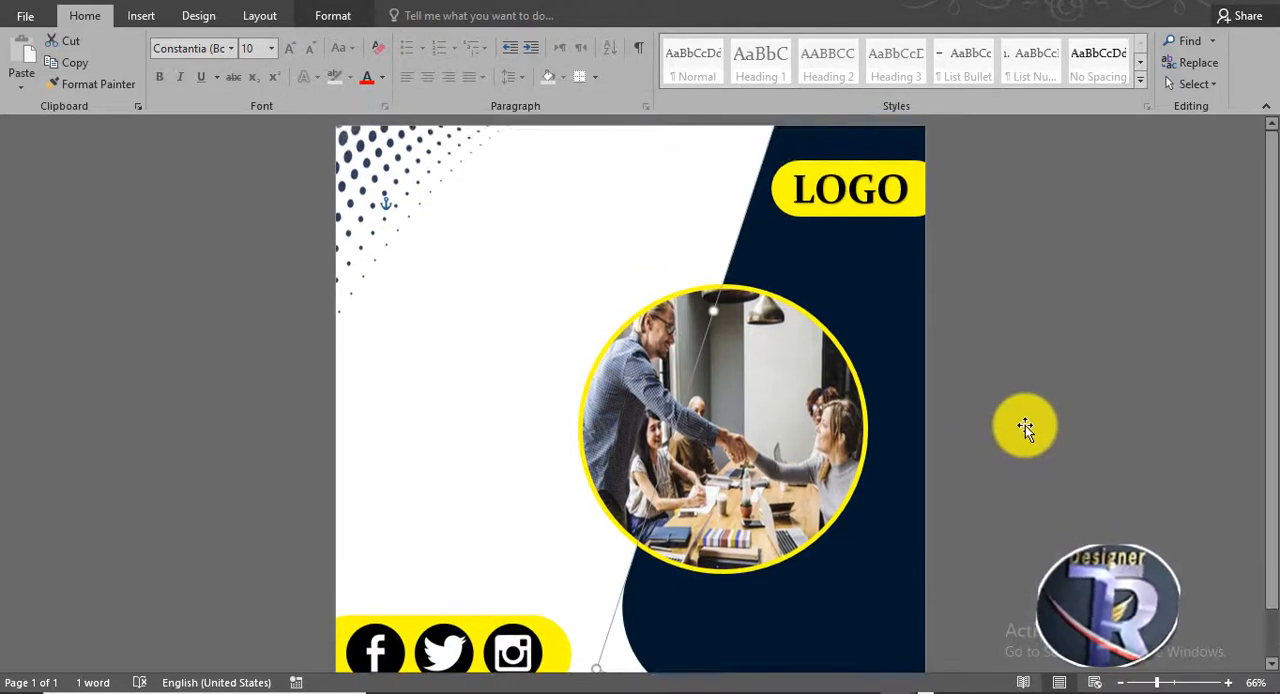
left_click(486, 328)
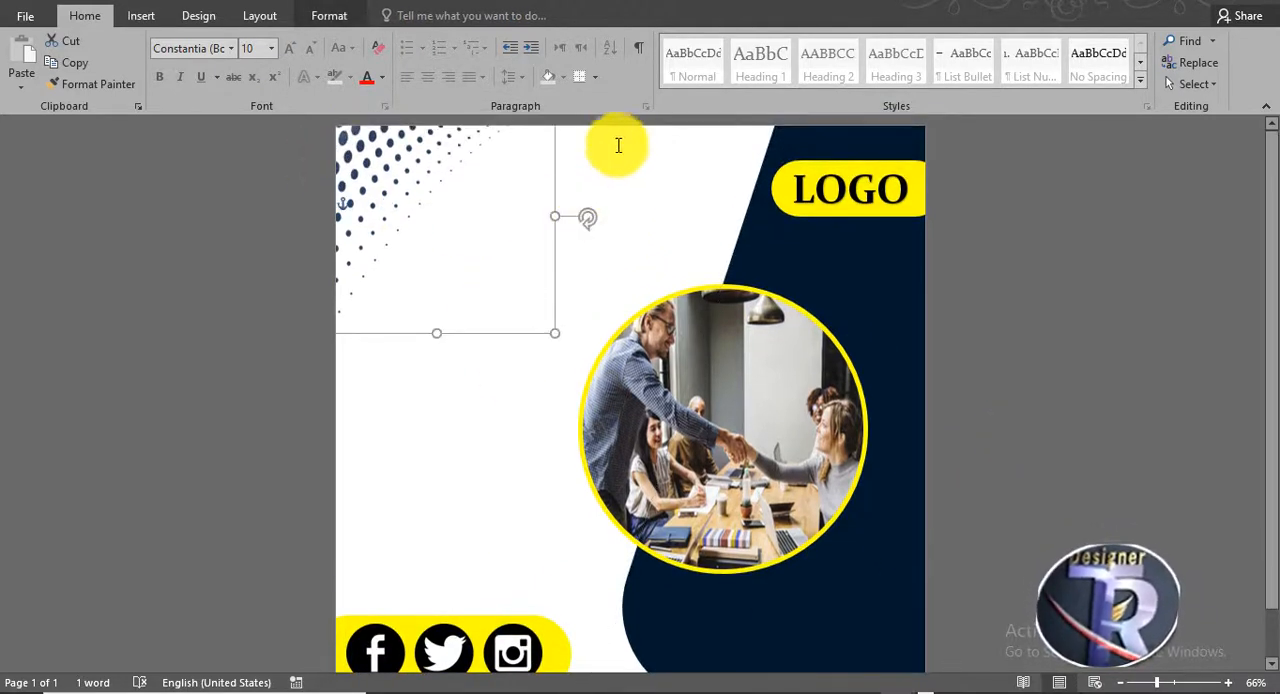
left_click(141, 15)
left_click(171, 67)
double_click(398, 420)
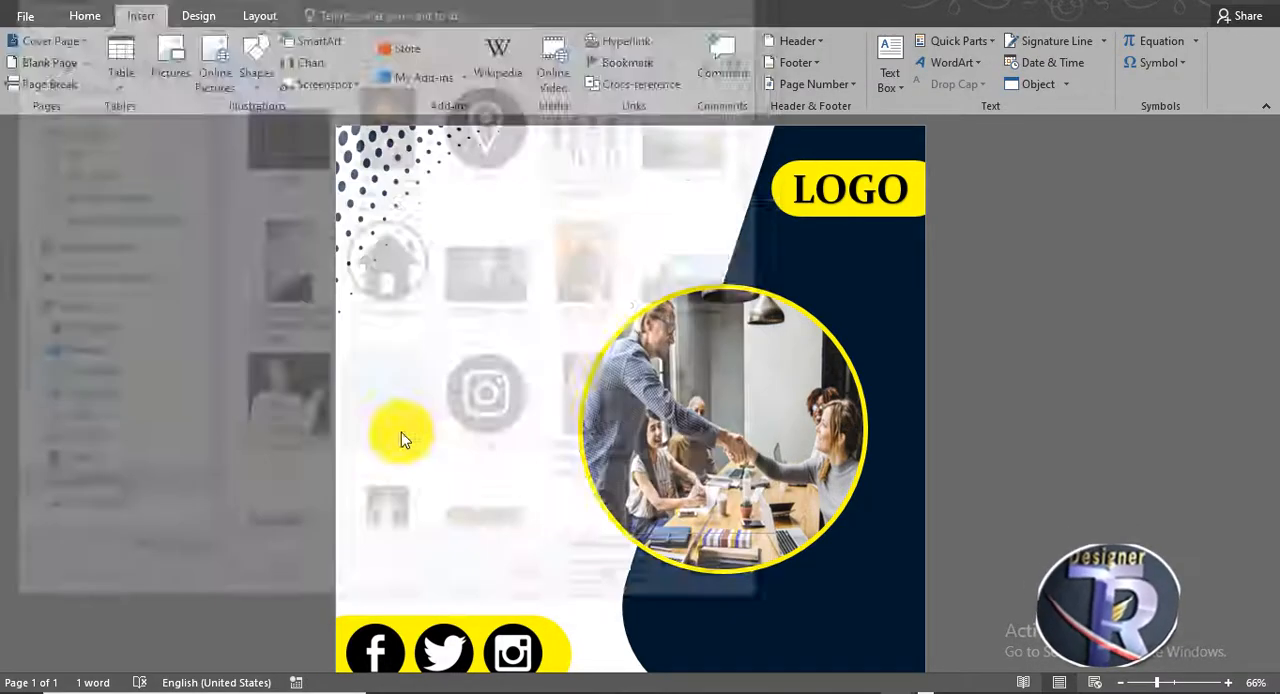
left_click(873, 82)
left_click(900, 250)
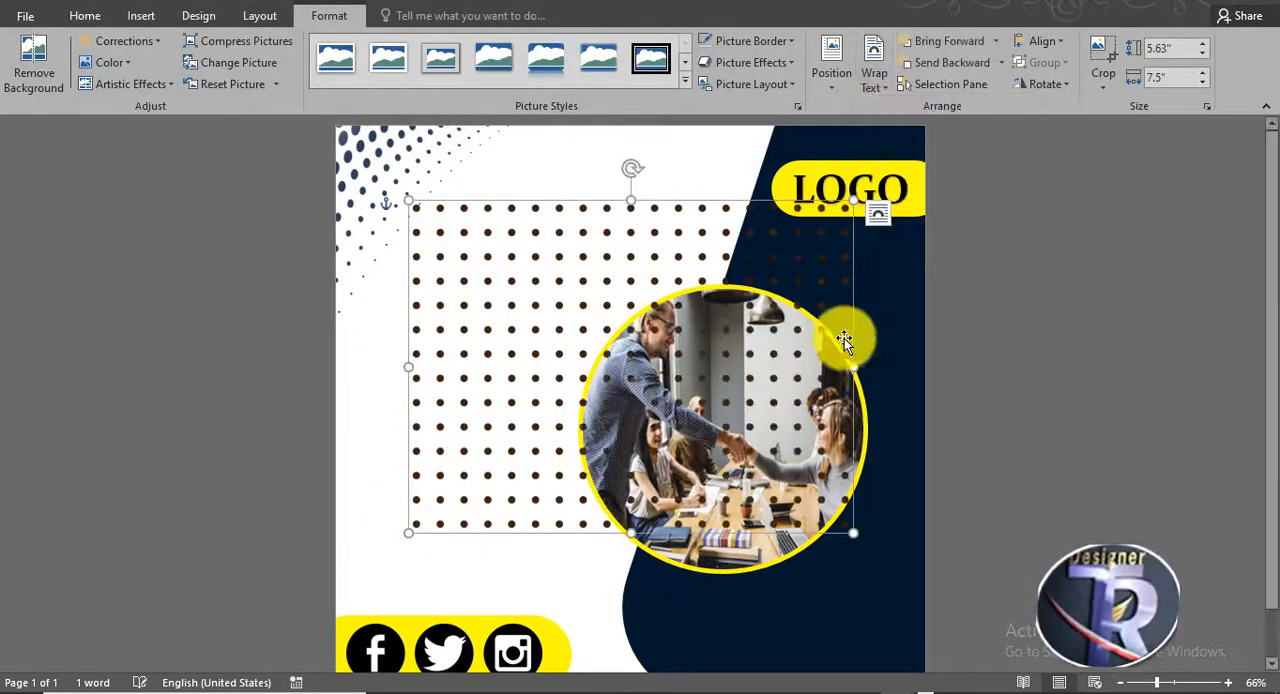
- Shrink the dot-grid picture to about 2.02 by 1.51 inches on the lower part of the navy shape and recolor it near-white
left_click_drag(850, 205, 534, 434)
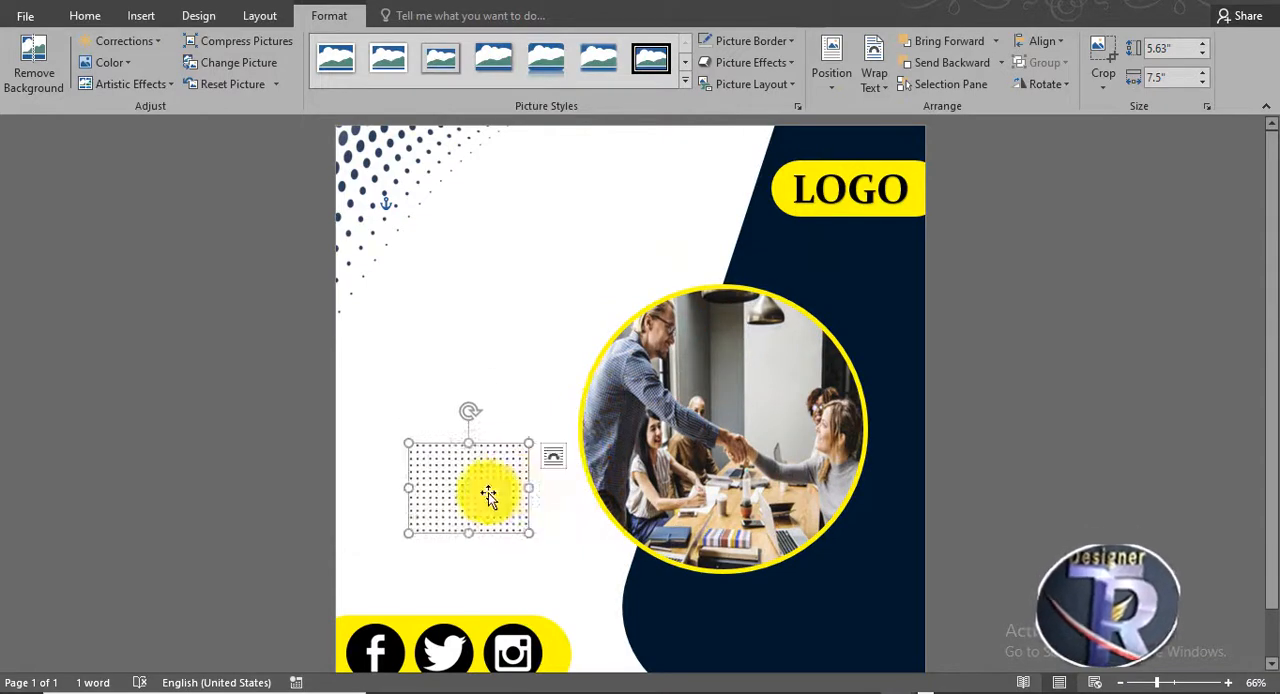
left_click_drag(491, 494, 834, 629)
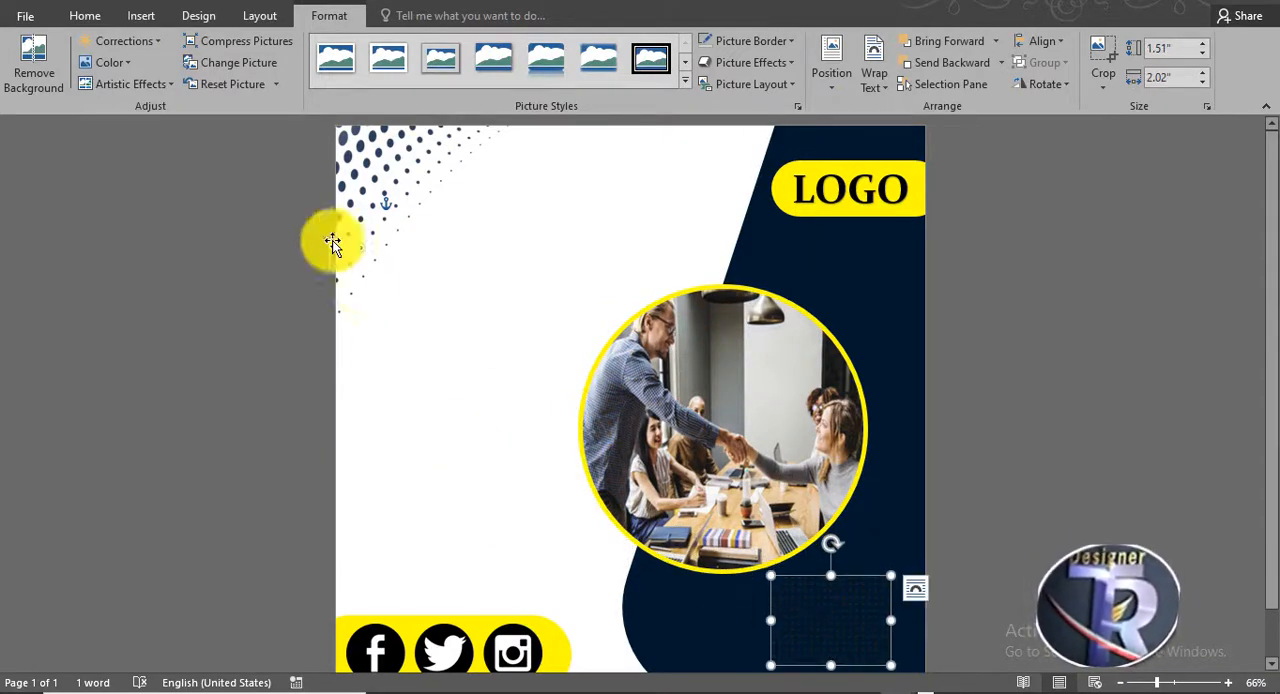
left_click(102, 68)
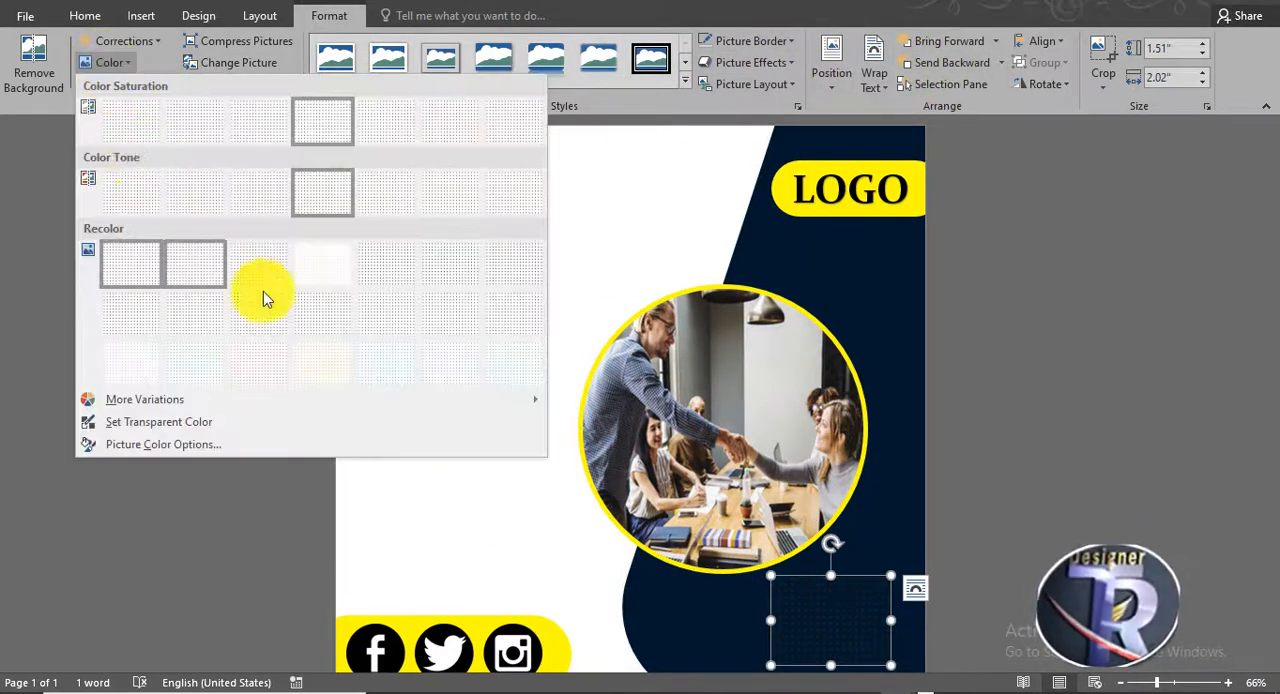
left_click(306, 271)
left_click(1039, 396)
- Enlarge the dot grid slightly and fit it into the page's lower-right corner on the navy shape
scroll(1039, 396, "down", 1)
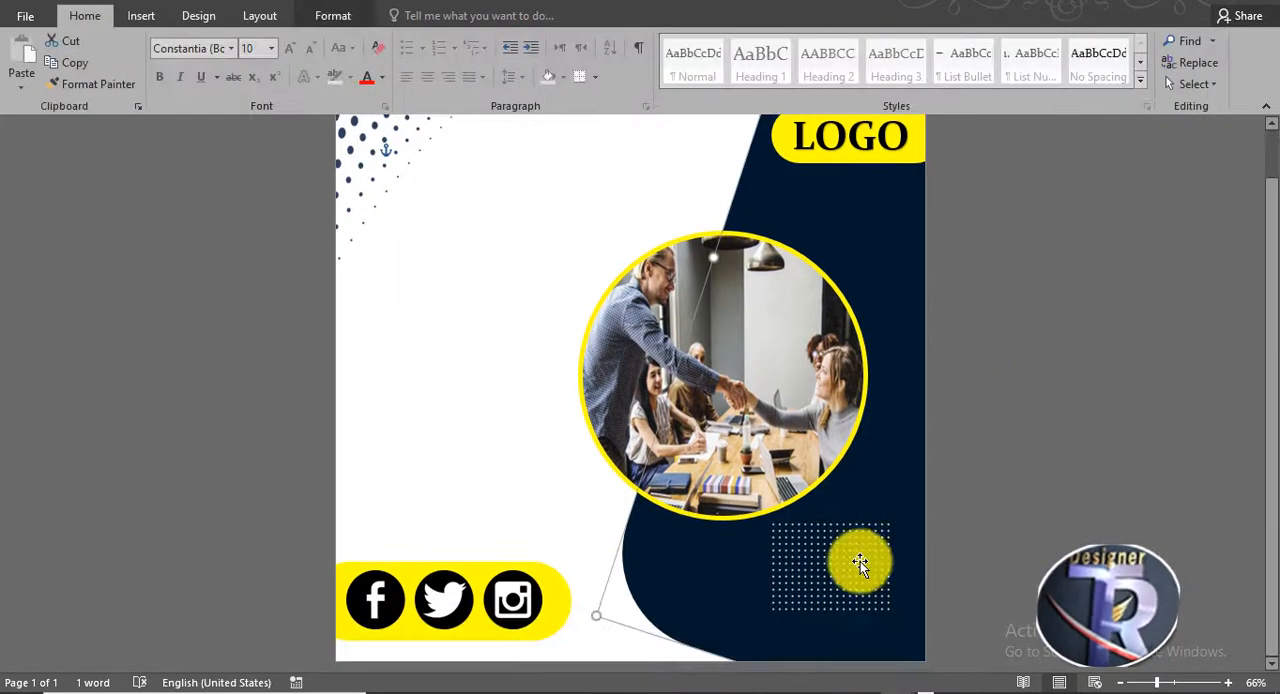
left_click(886, 528)
left_click_drag(886, 528, 929, 486)
left_click_drag(873, 555, 883, 606)
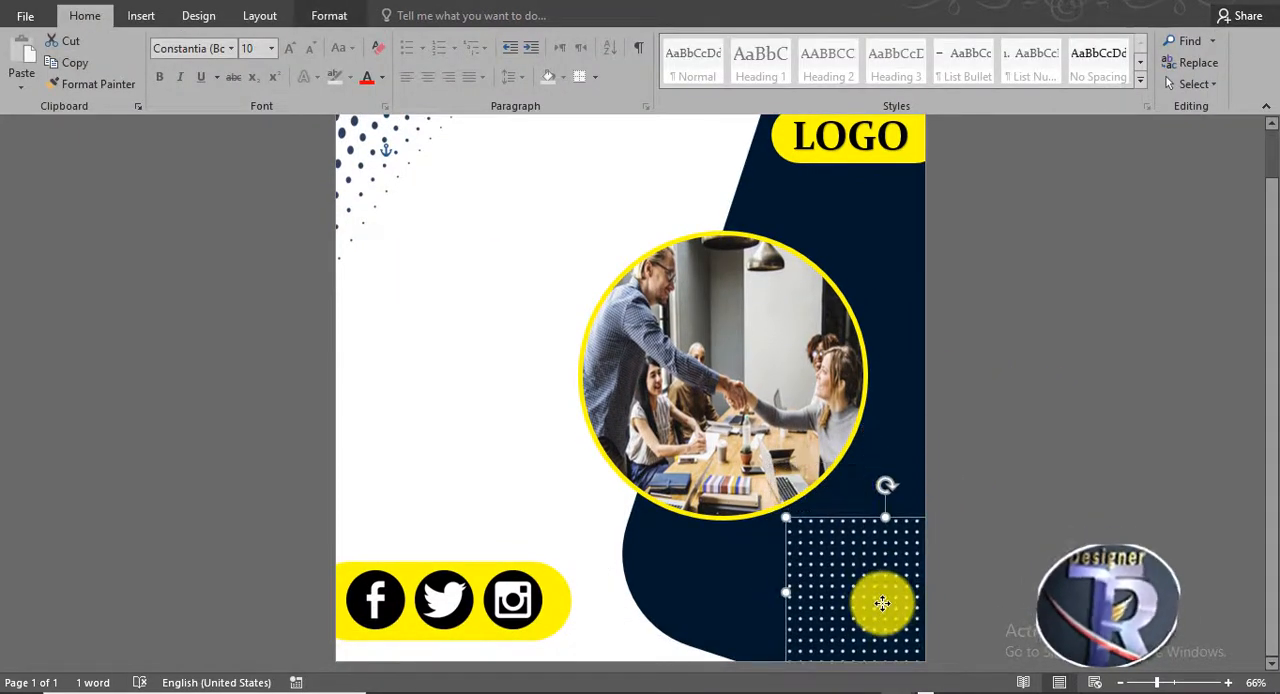
left_click(1037, 380)
scroll(880, 360, "up", 1)
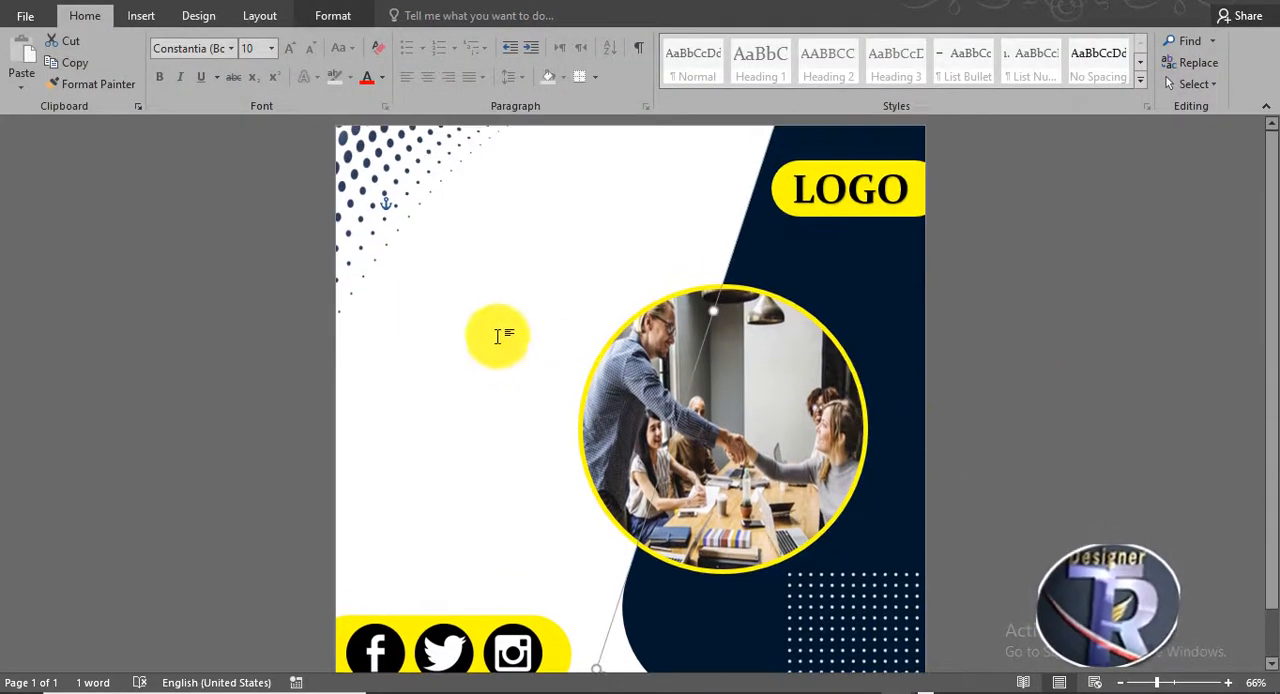
left_click(530, 277)
left_click(141, 16)
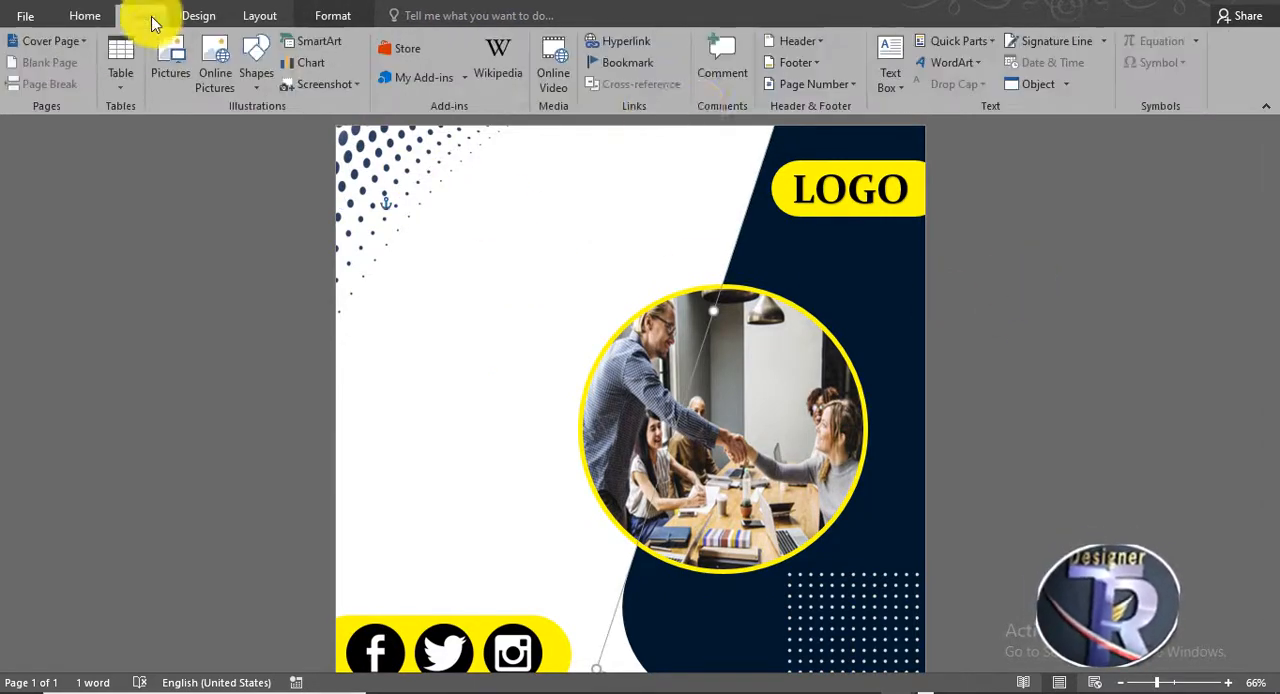
left_click(950, 62)
left_click(938, 100)
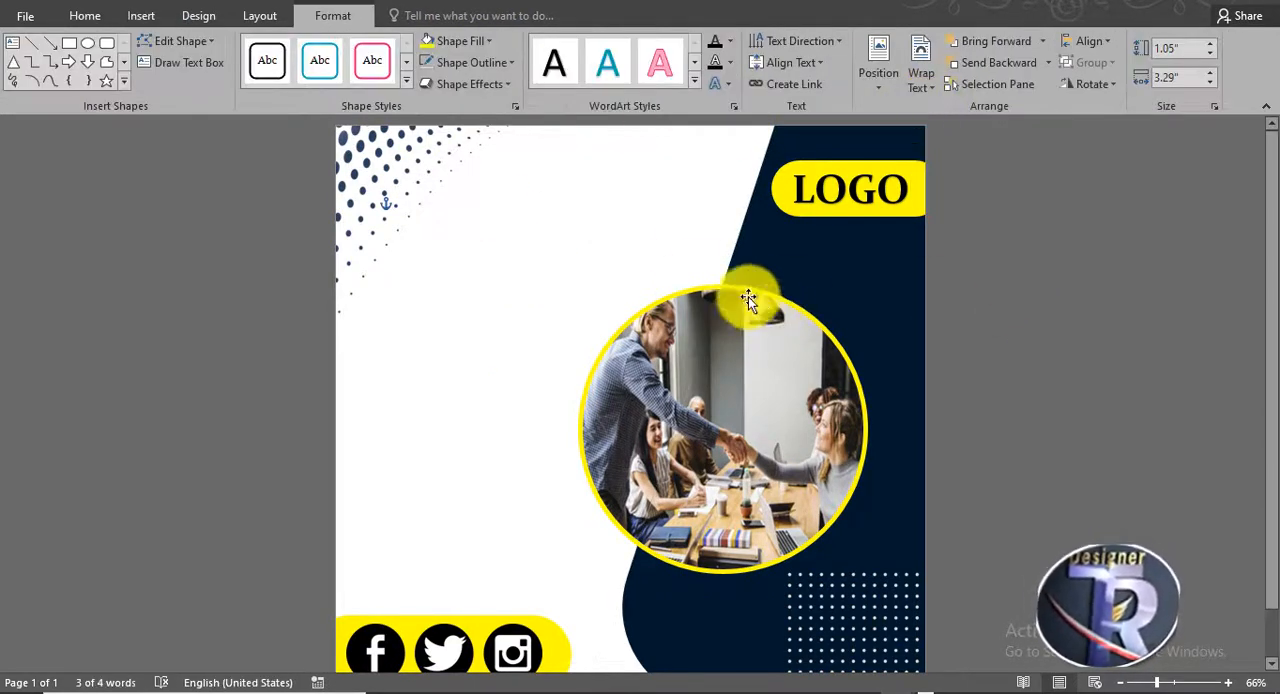
left_click(587, 213)
left_click(585, 213)
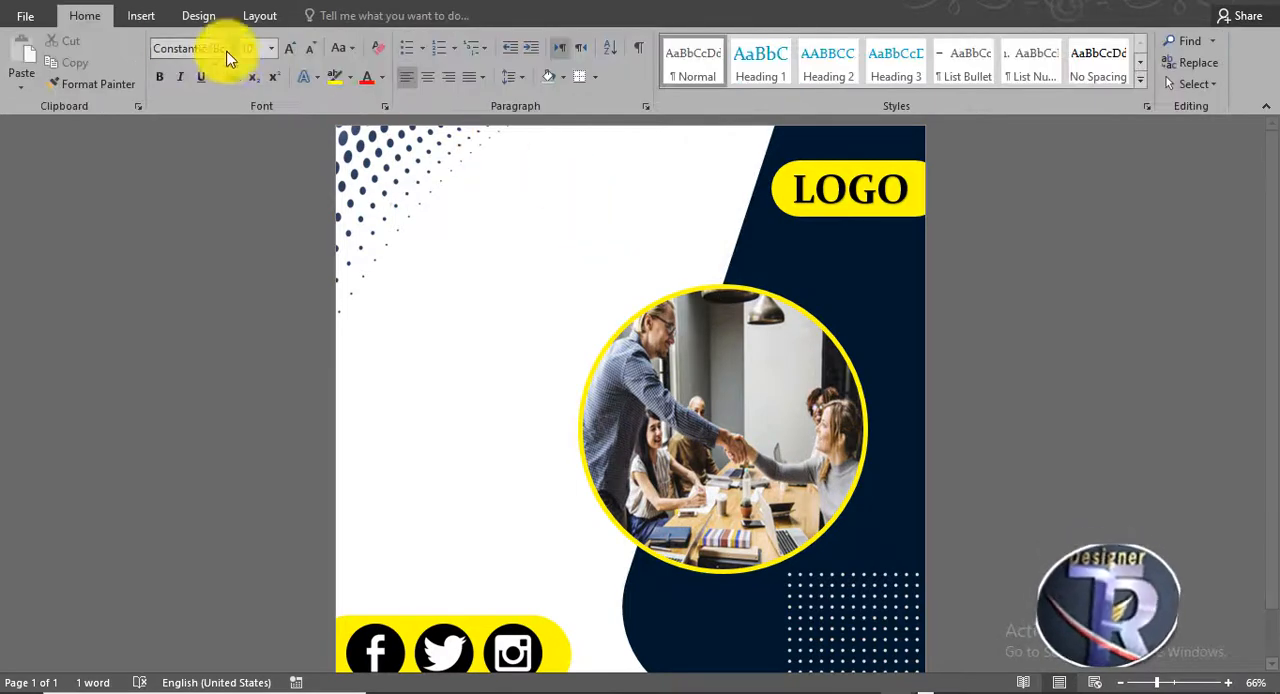
- Insert black WordArt reading CREATIVE in the white area near the top of the page, beside the corner dots
left_click(141, 16)
left_click(940, 100)
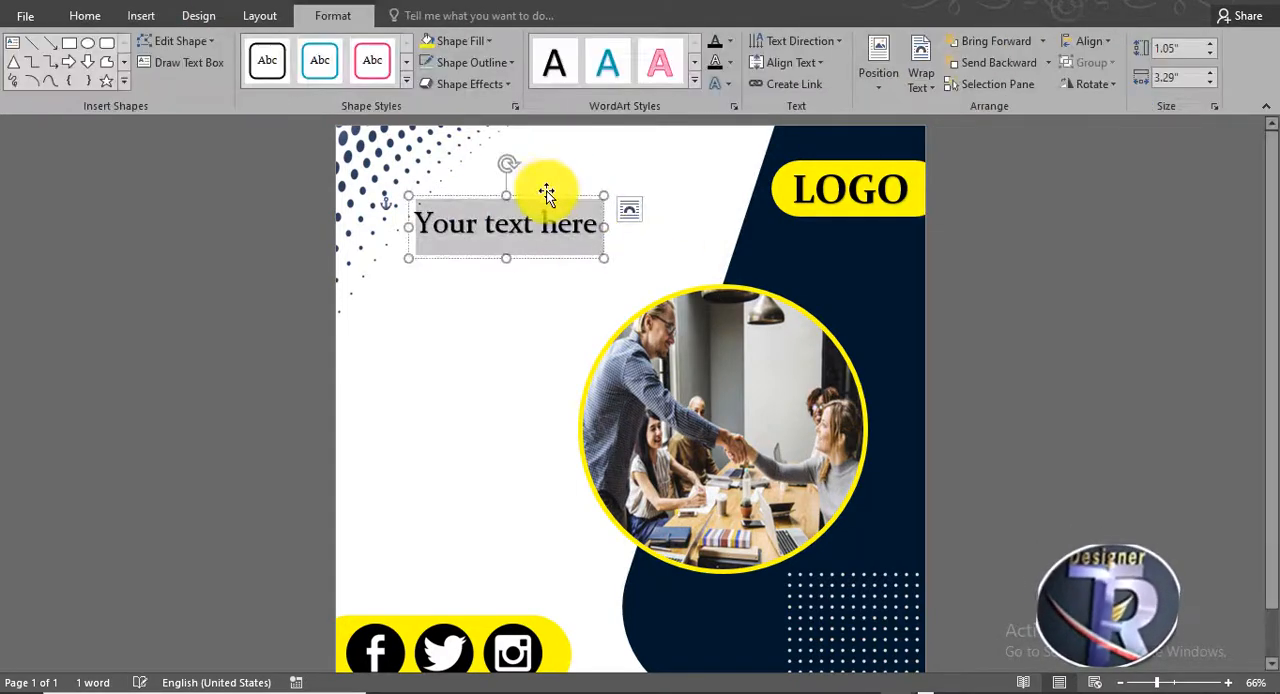
left_click_drag(561, 188, 601, 170)
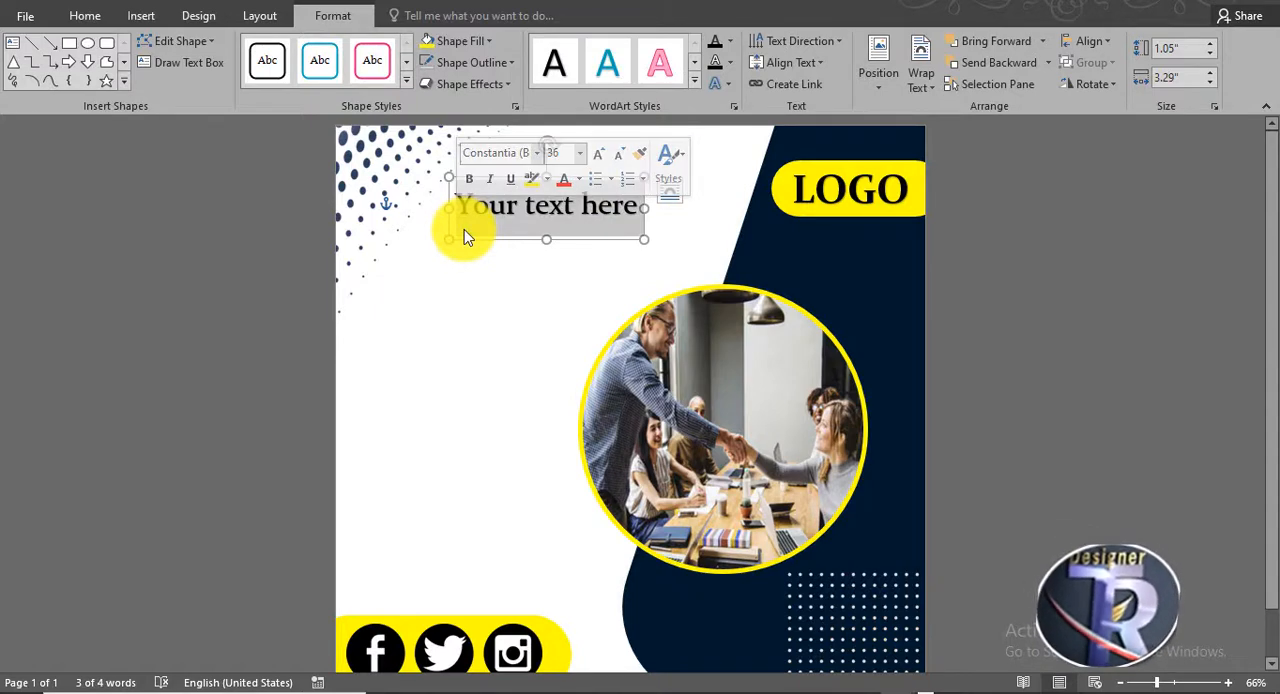
key("BackSpace")
type("CREAT")
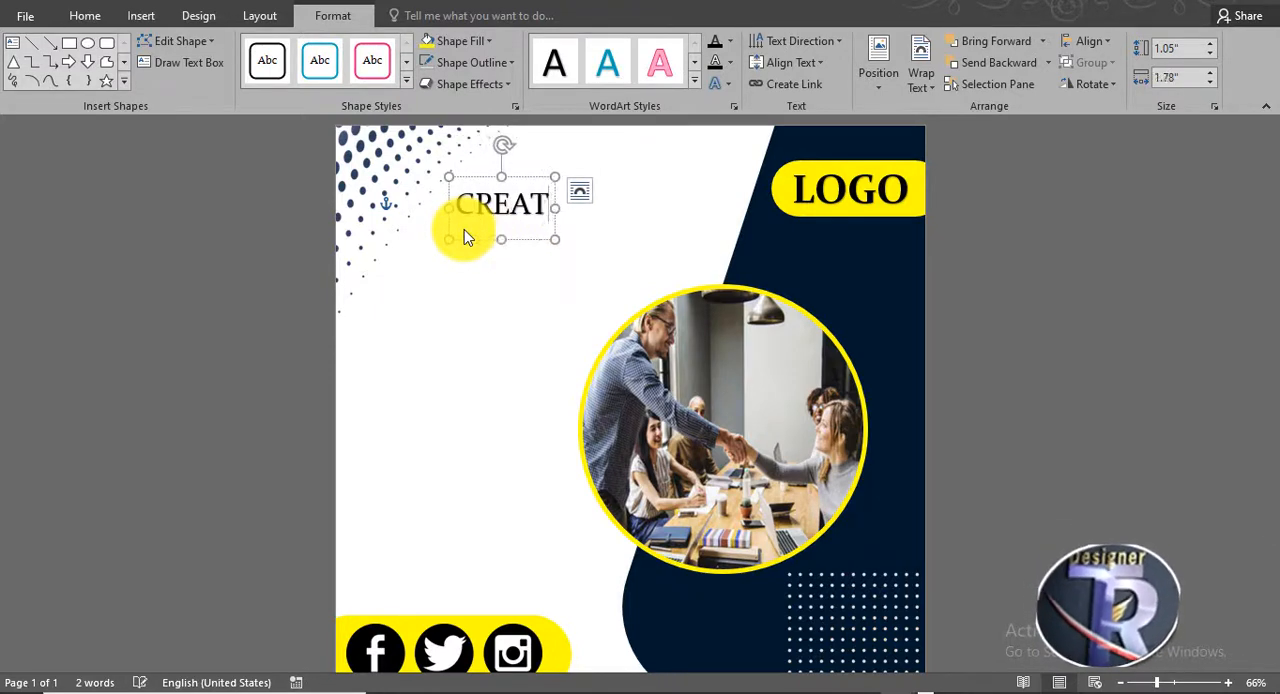
type("IVE")
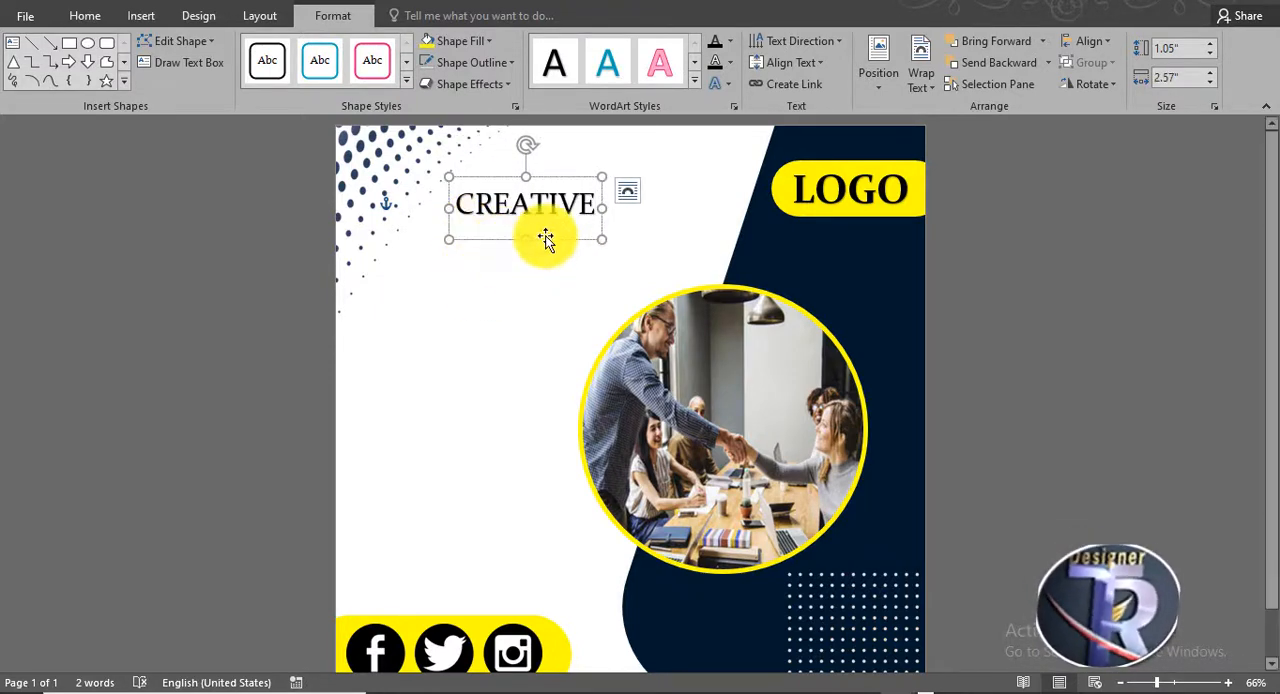
- Duplicate the CREATIVE WordArt directly below the original and change the copy's text to Marketing
left_click_drag(547, 255, 456, 260, "ctrl+shift")
left_click(594, 260)
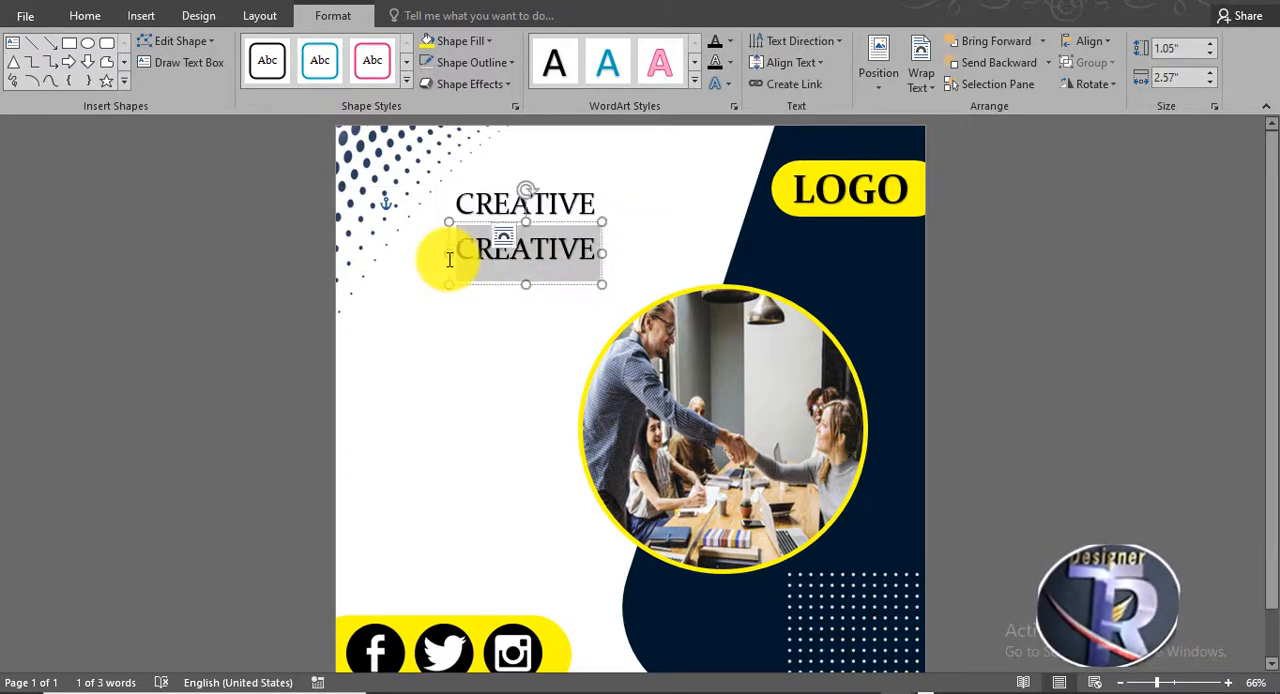
type("Marketing")
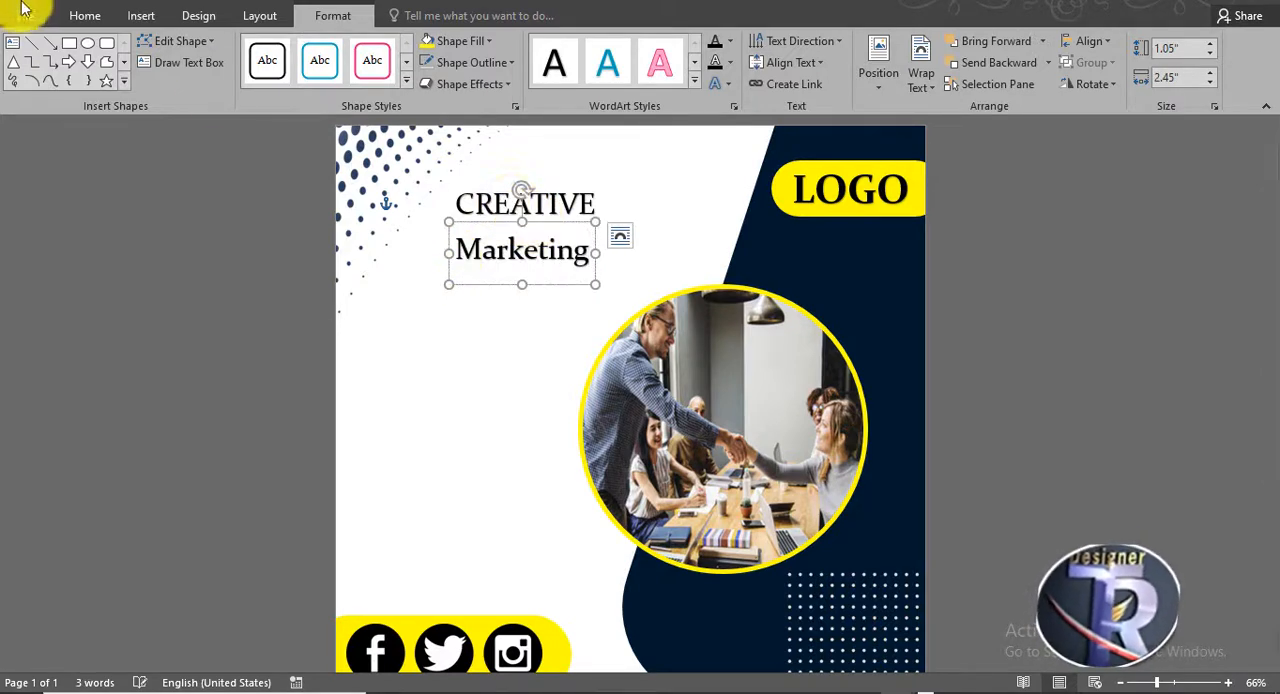
- Set the Marketing text to 72 pt and arrange CREATIVE just above it with their left edges aligned
left_click(568, 285)
left_click(108, 17)
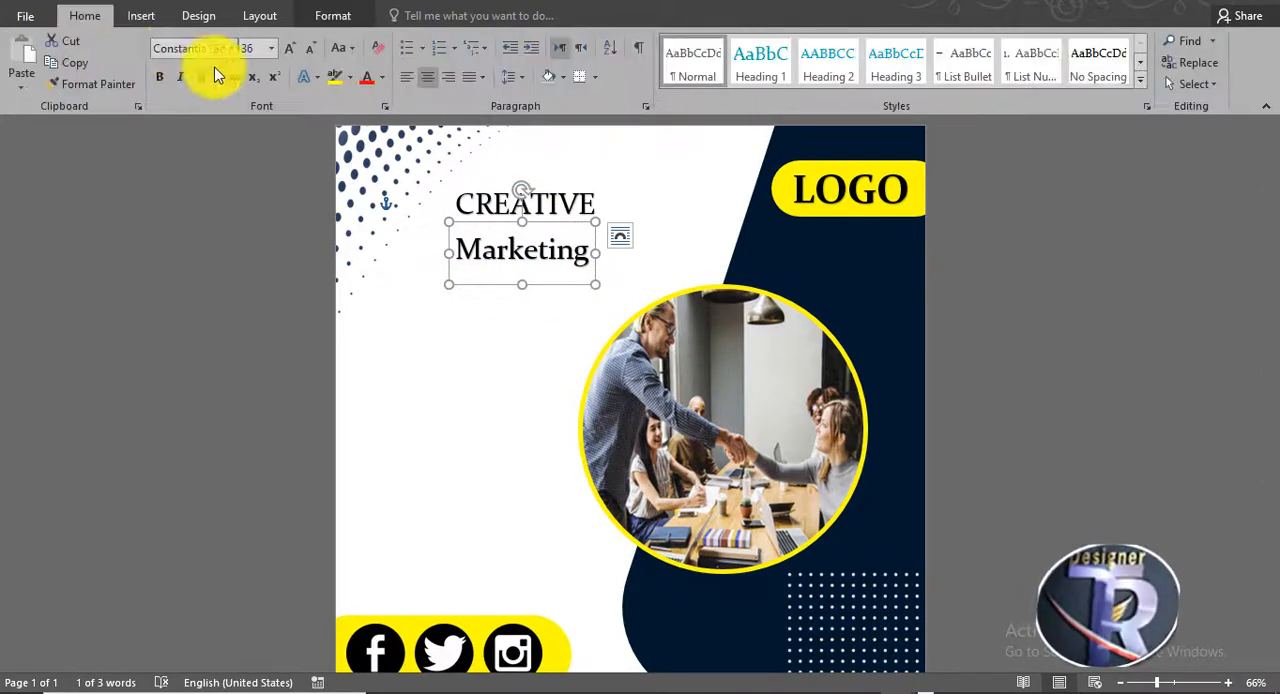
left_click(289, 48)
left_click(289, 48)
left_click_drag(645, 222, 617, 192)
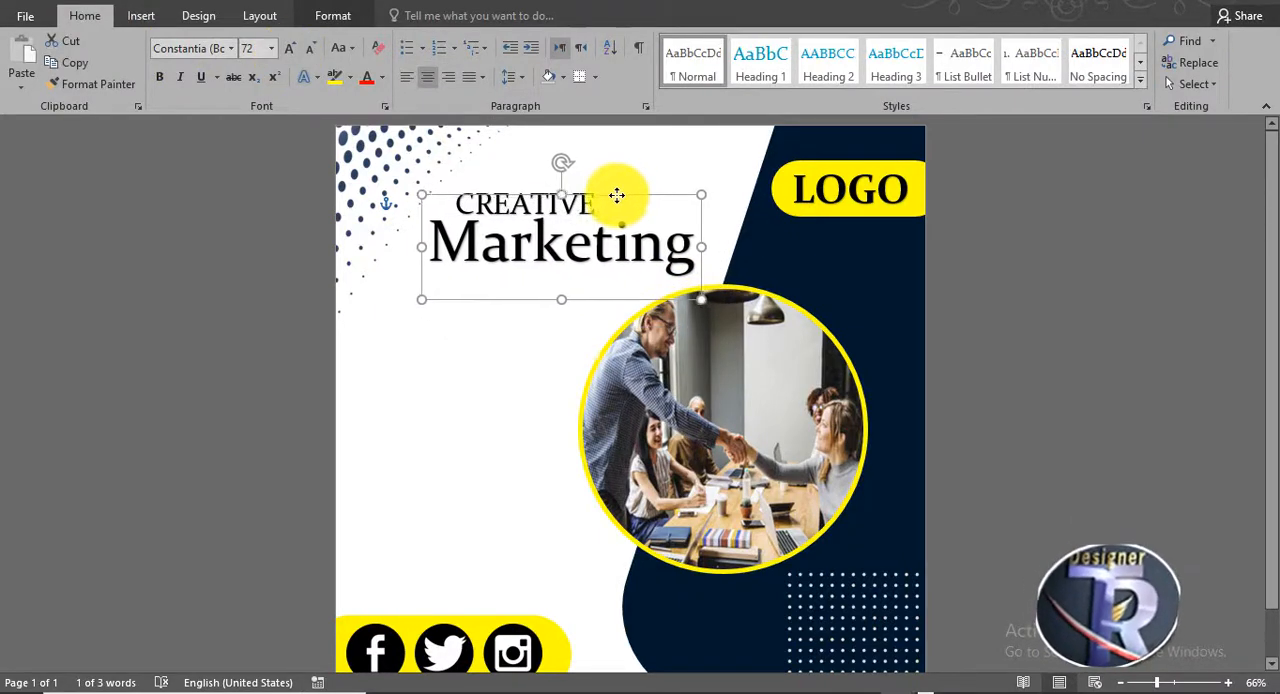
left_click(545, 177)
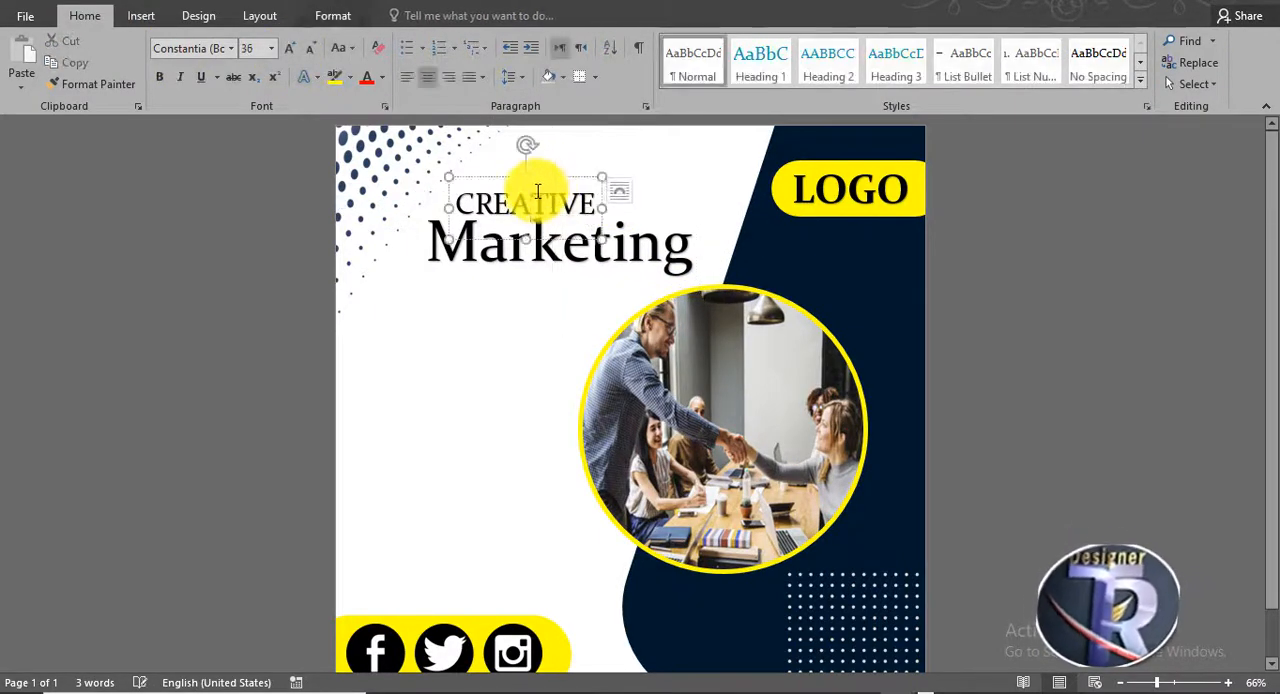
left_click_drag(557, 172, 531, 172)
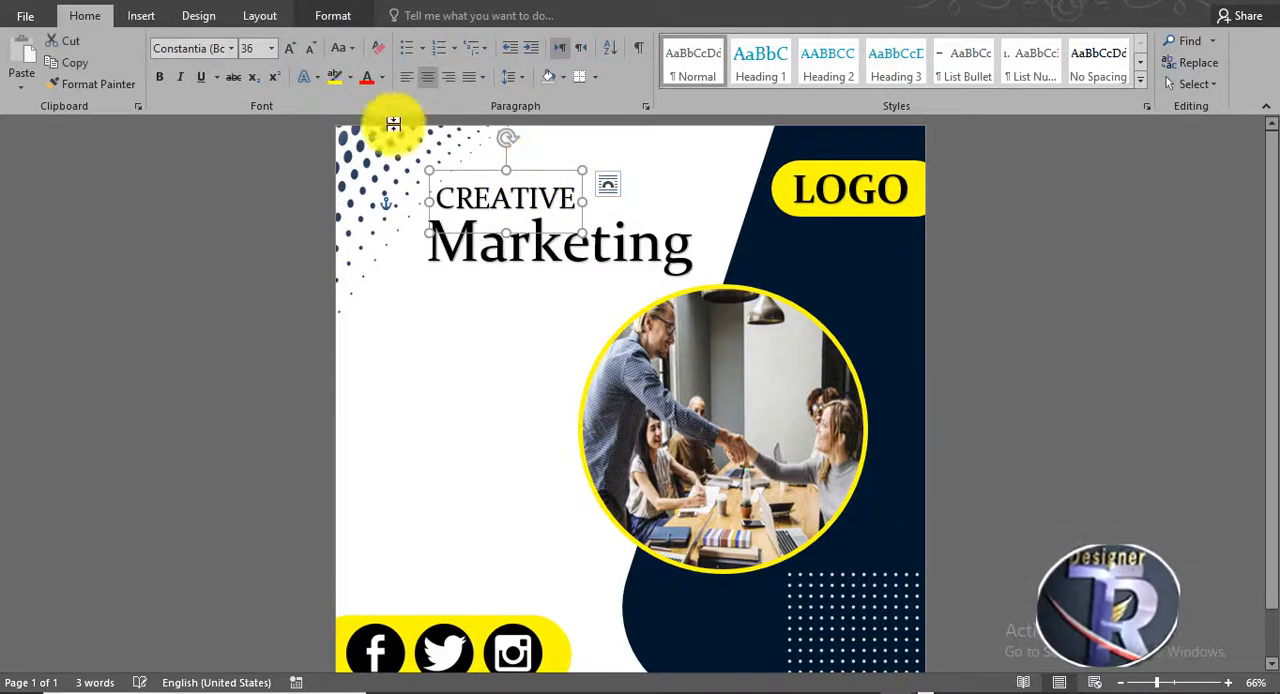
- Enlarge the CREATIVE text to 48 pt, make it bold and realign its left edge with Marketing
left_click(291, 50)
left_click(291, 50)
left_click(291, 50)
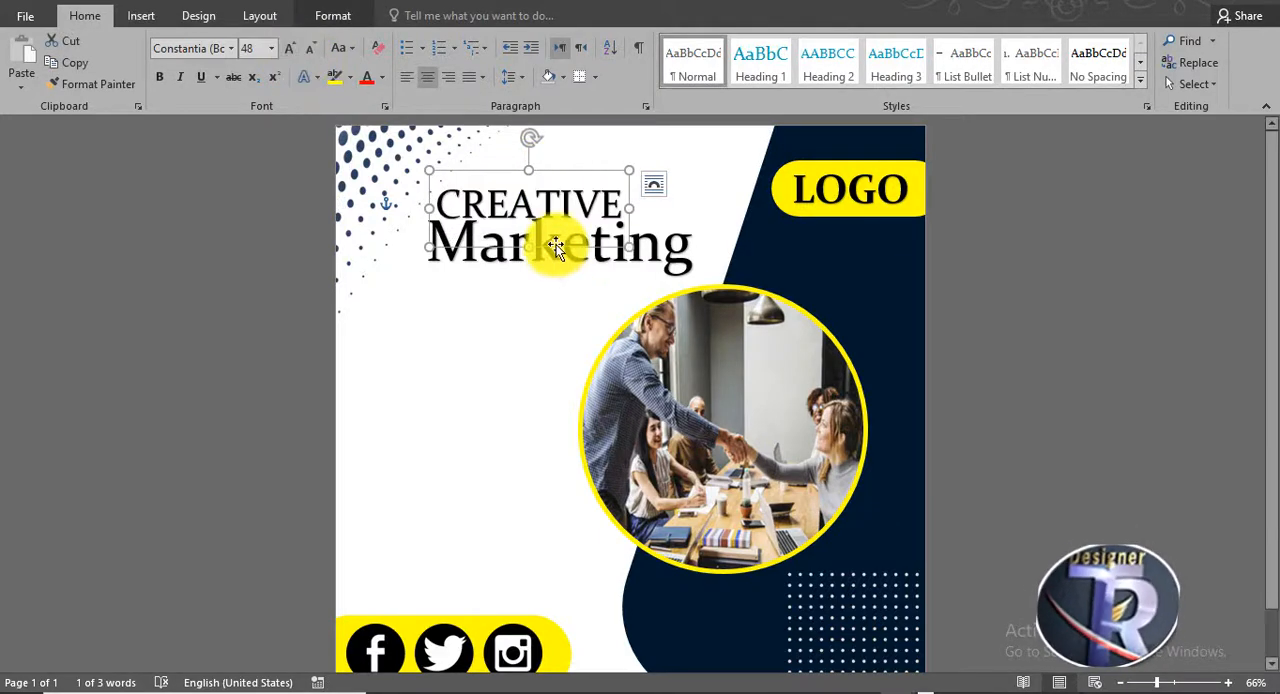
left_click_drag(556, 244, 546, 232)
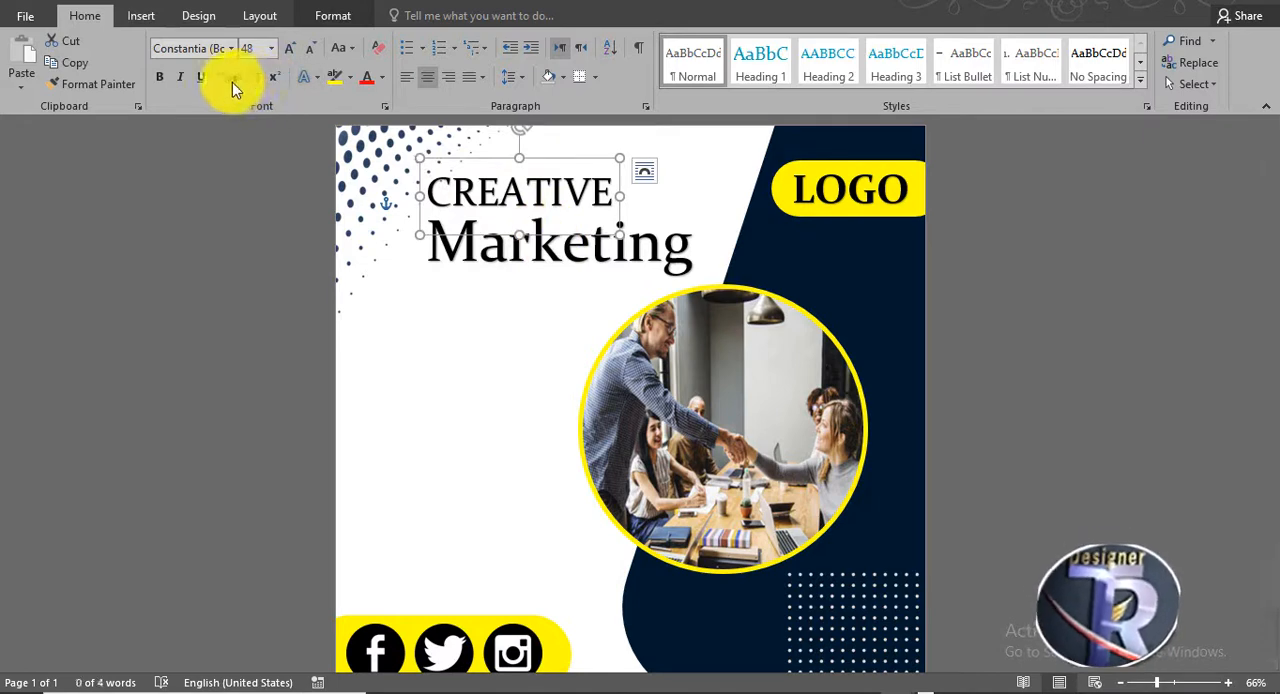
left_click(159, 77)
left_click(560, 316)
left_click(557, 195)
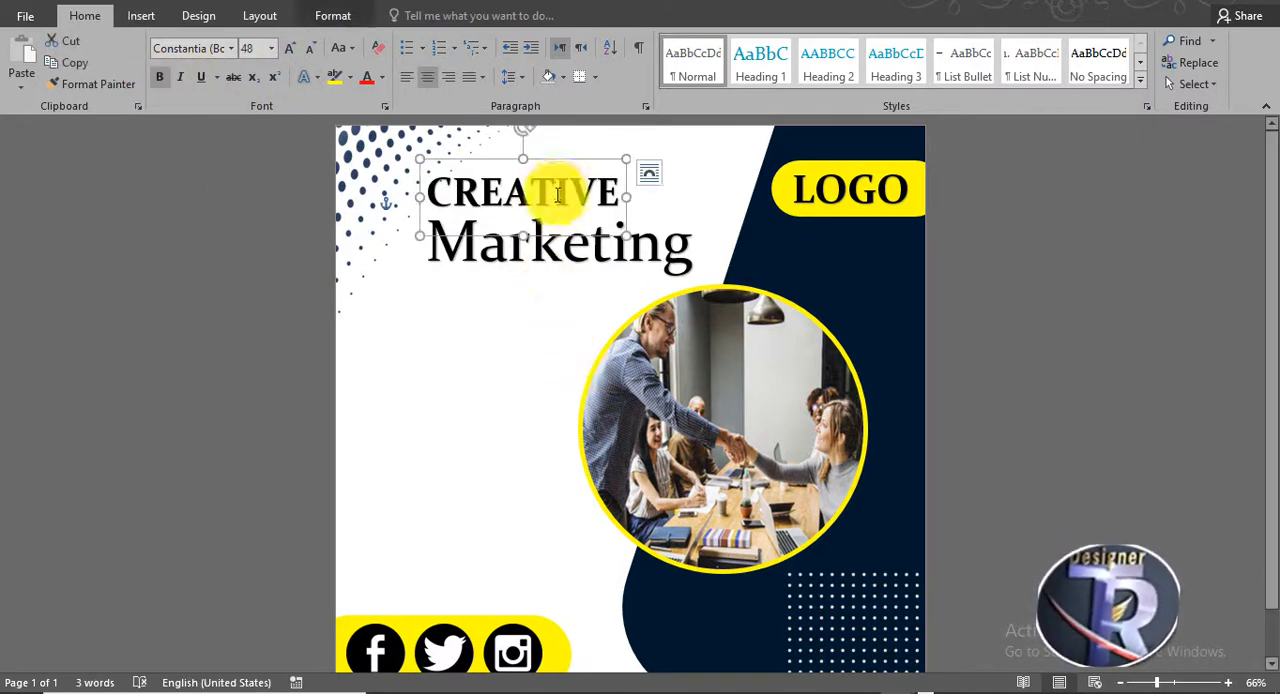
- Duplicate the CREATIVE WordArt below Marketing and change the copy's text to AGNCY
left_click_drag(566, 238, 420, 309)
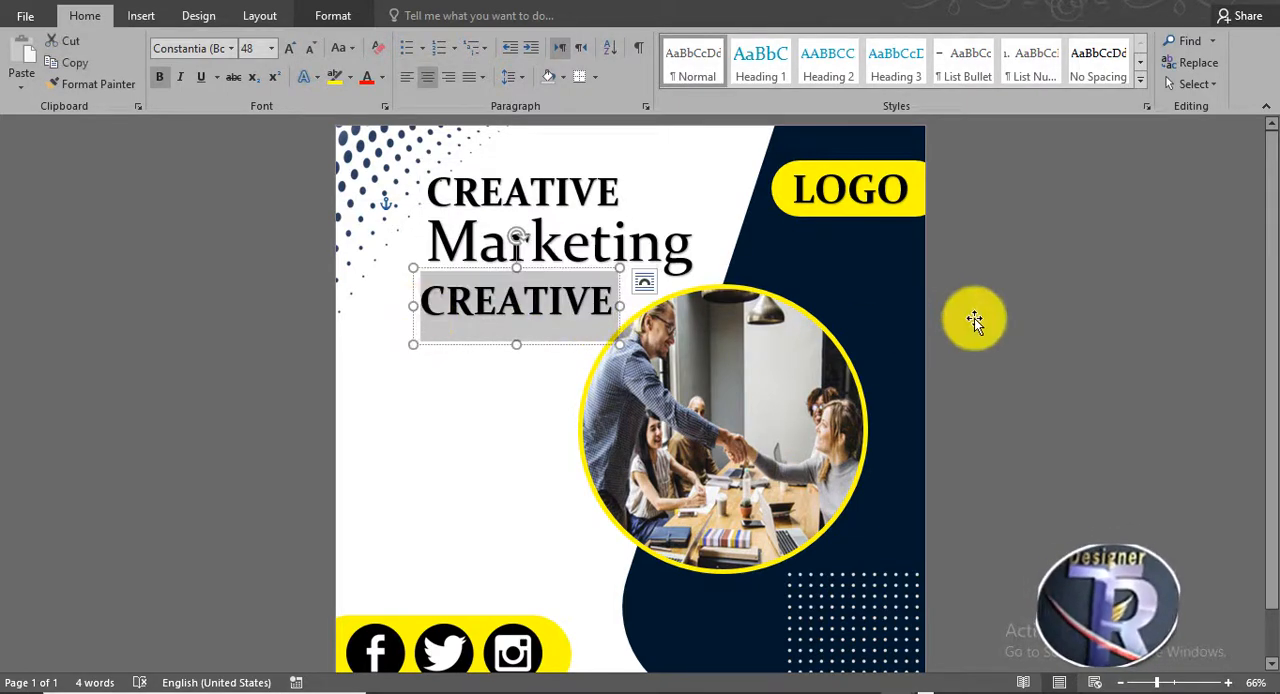
key("Delete")
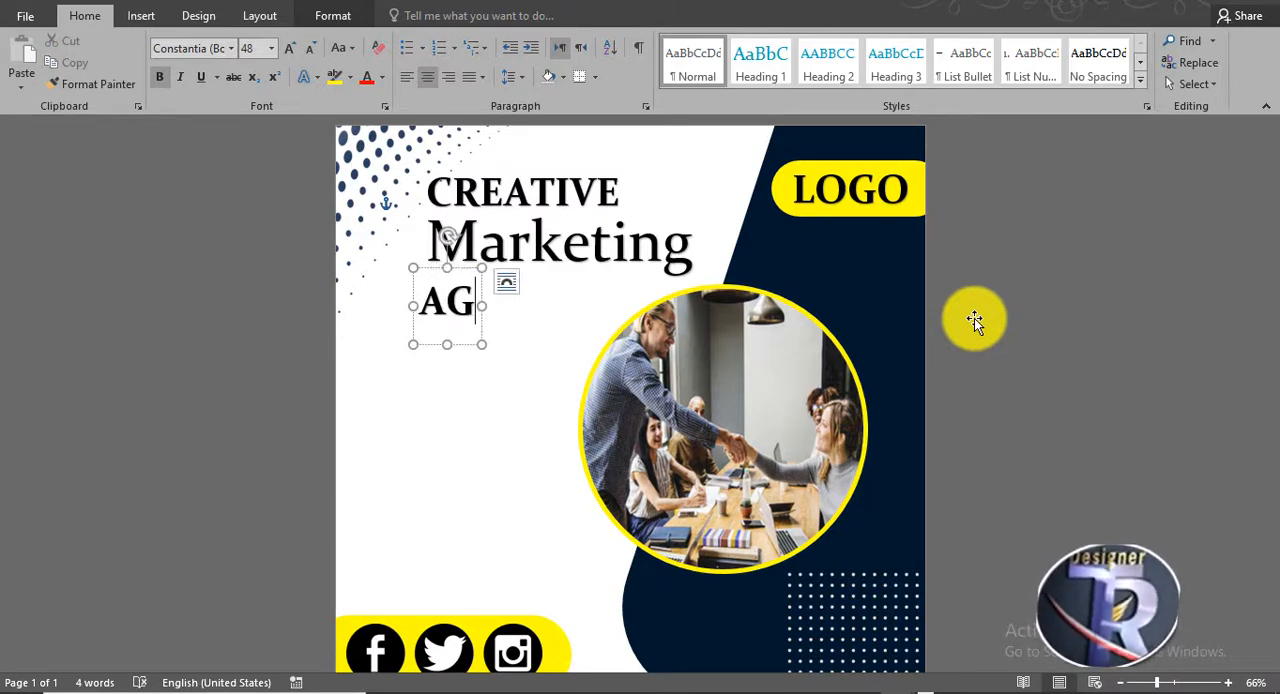
type("AGNCY")
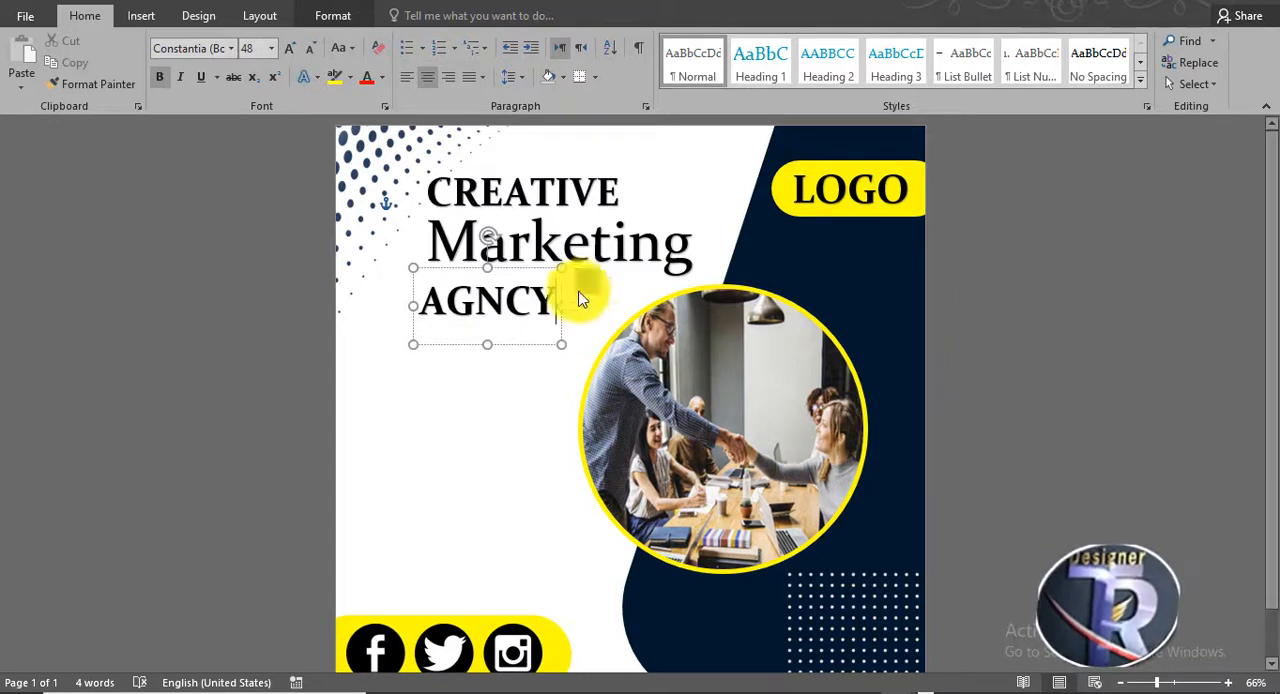
mouse_move(504, 269)
left_mouse_down()
mouse_move(517, 271)
mouse_move(505, 268)
left_mouse_up()
left_click(1061, 295)
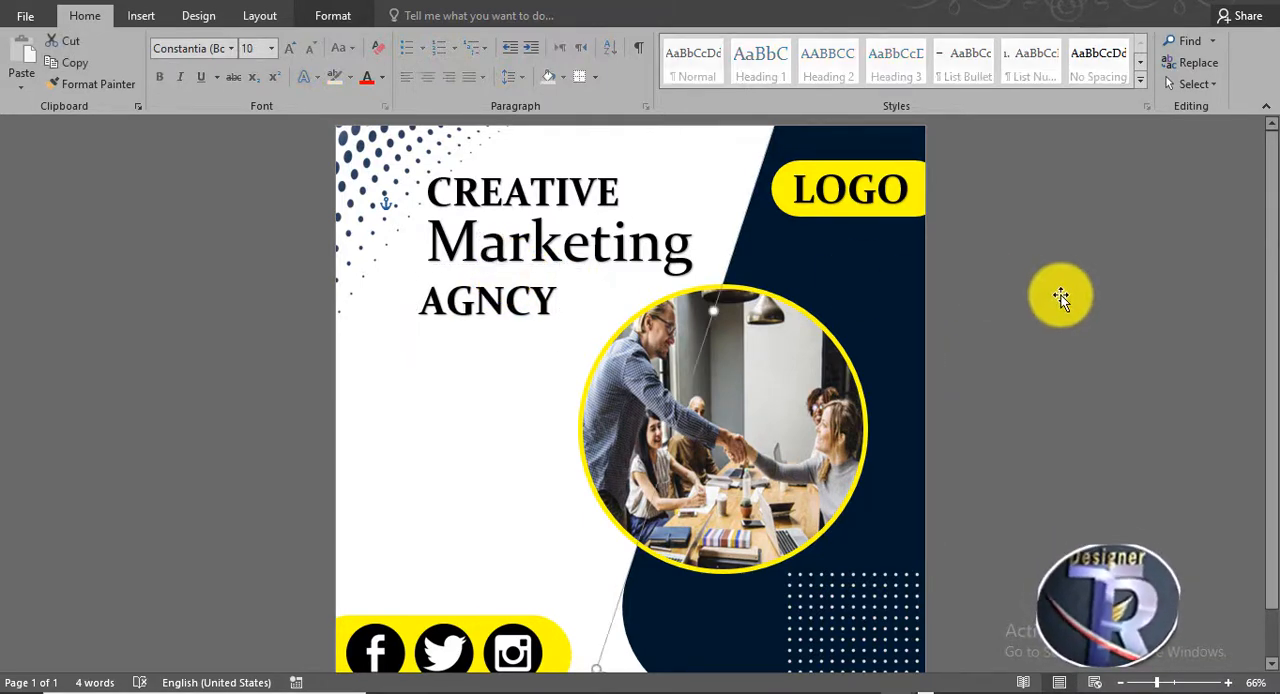
- Draw a thin rectangle about 2.69 by 0.19 inches under AGNCY and apply the solid black shape style
left_click(137, 3)
left_click(125, 22)
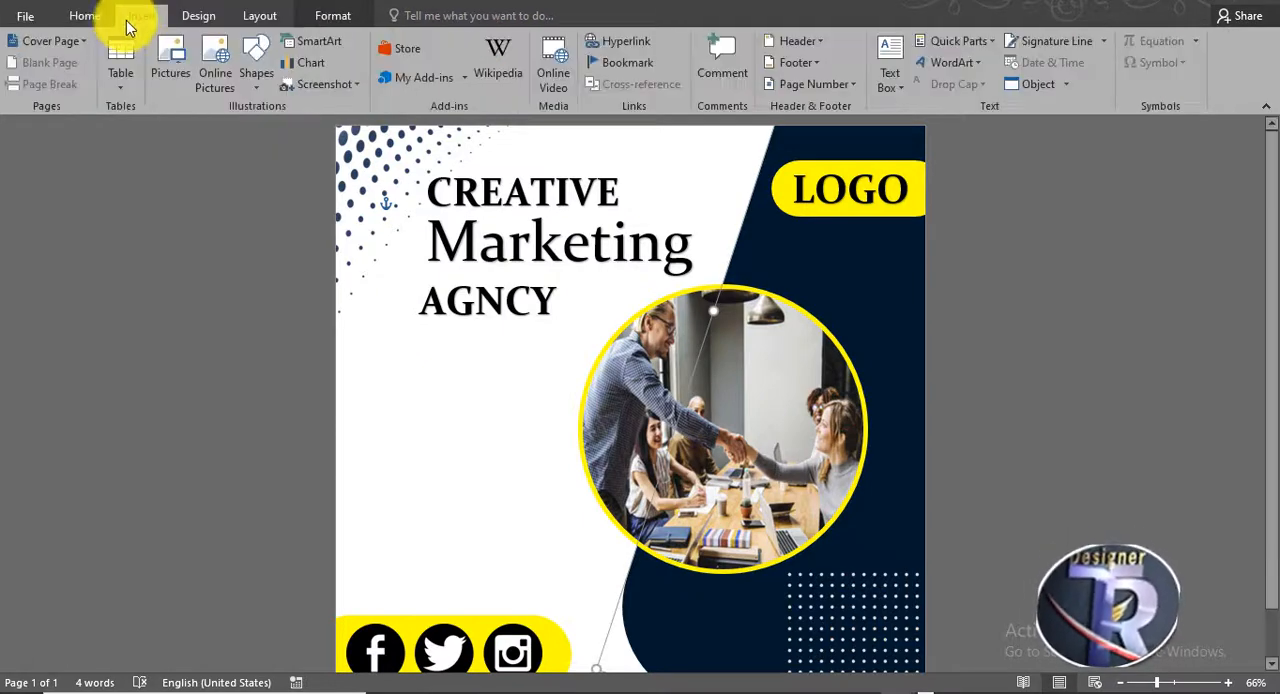
left_click(253, 72)
left_click(292, 135)
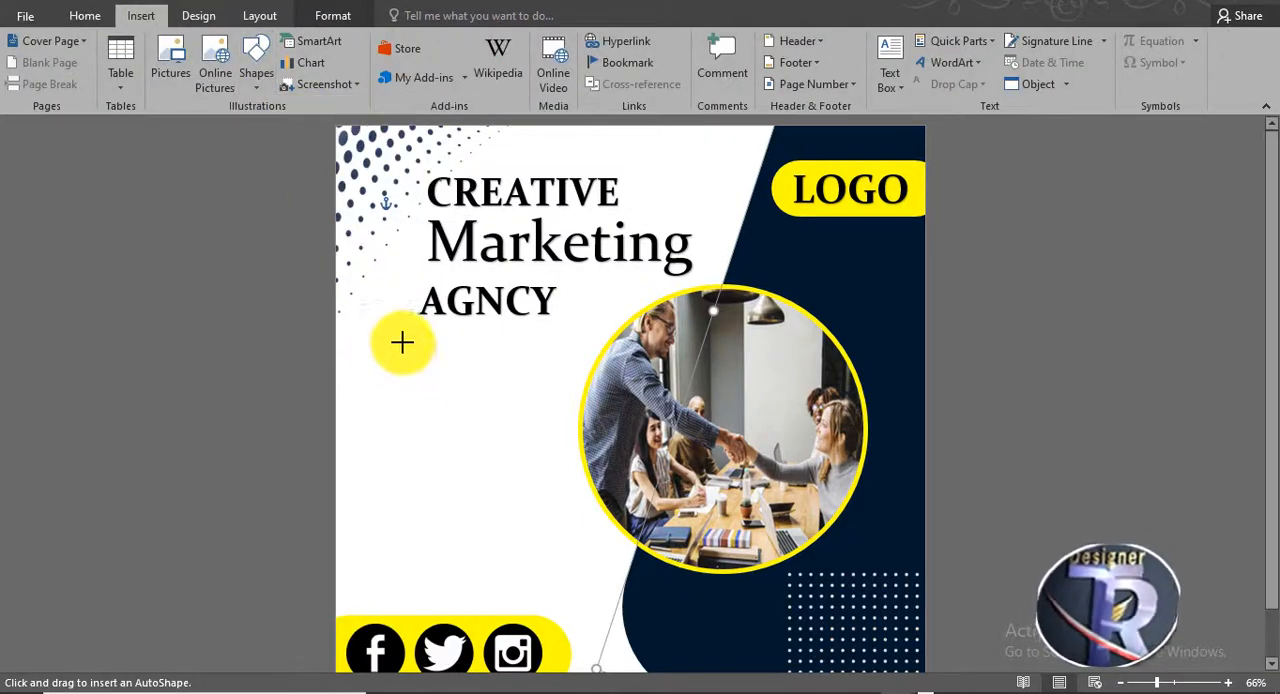
left_click_drag(402, 342, 561, 352)
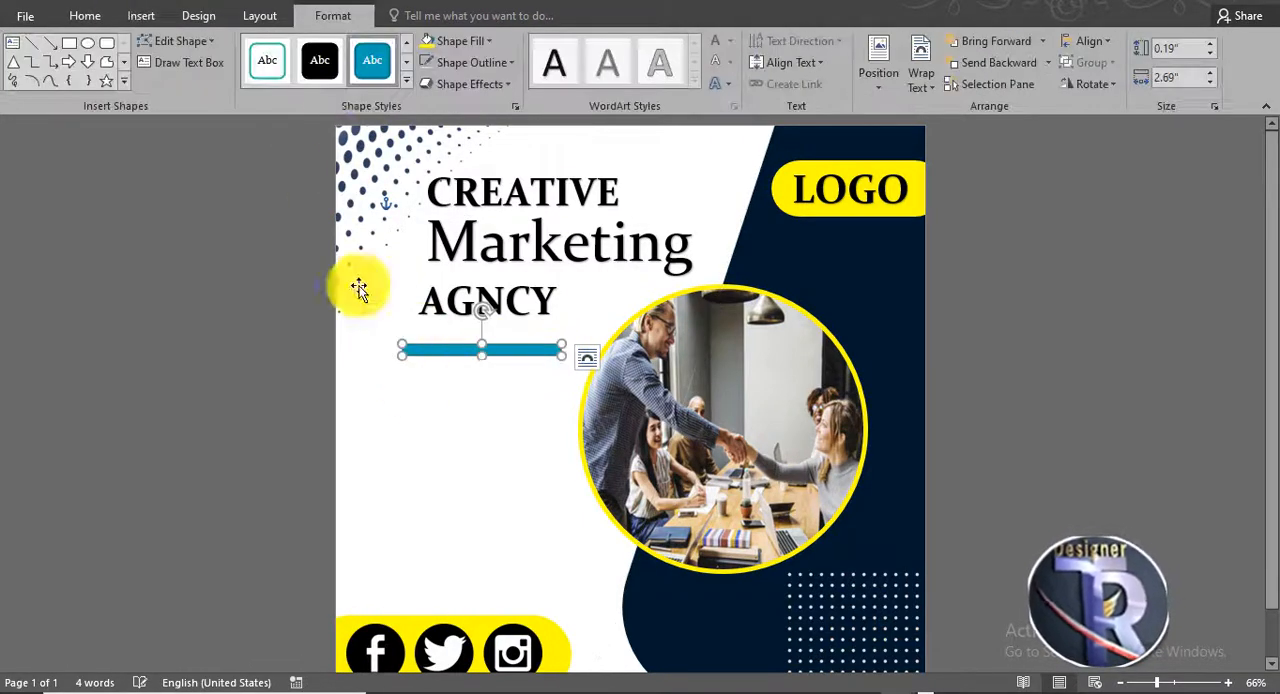
left_click(318, 62)
left_click(1081, 330)
- Draw a text box about 3.62 by 1.94 inches below the black bar and fill it with a Lorem ipsum placeholder paragraph
scroll(1078, 335, "down", 3)
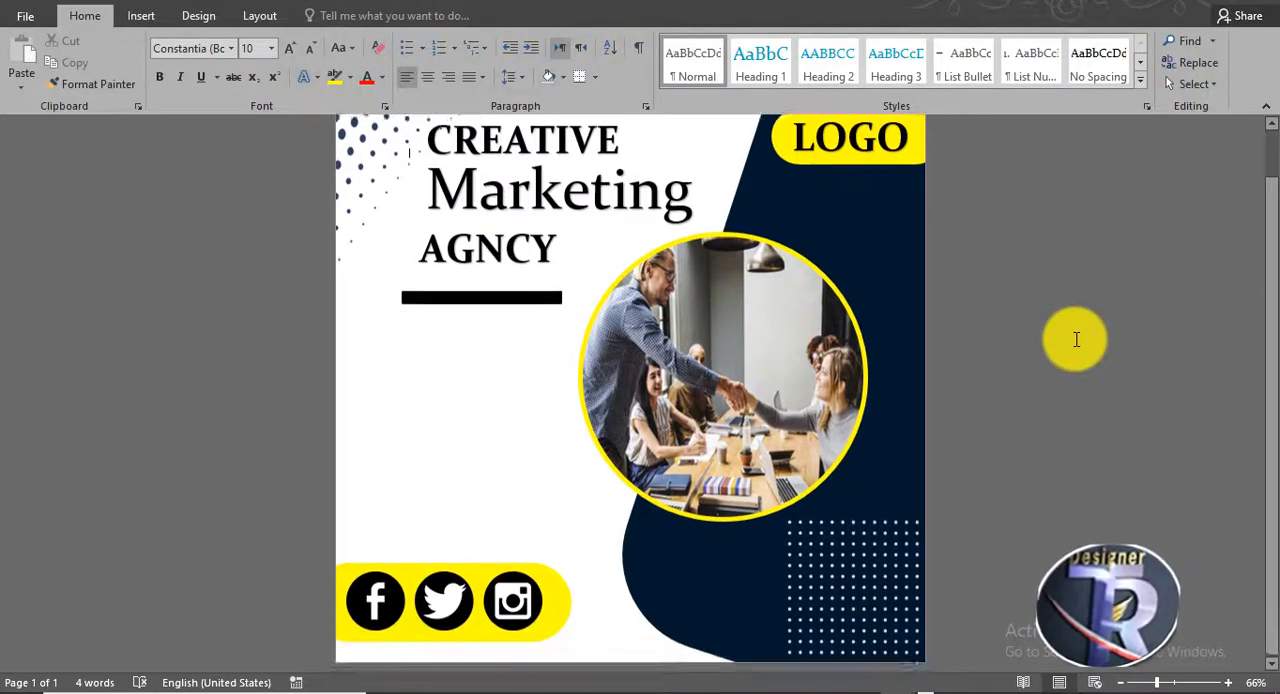
scroll(1077, 338, "up", 2)
scroll(1076, 340, "up", 1)
scroll(1075, 338, "down", 1)
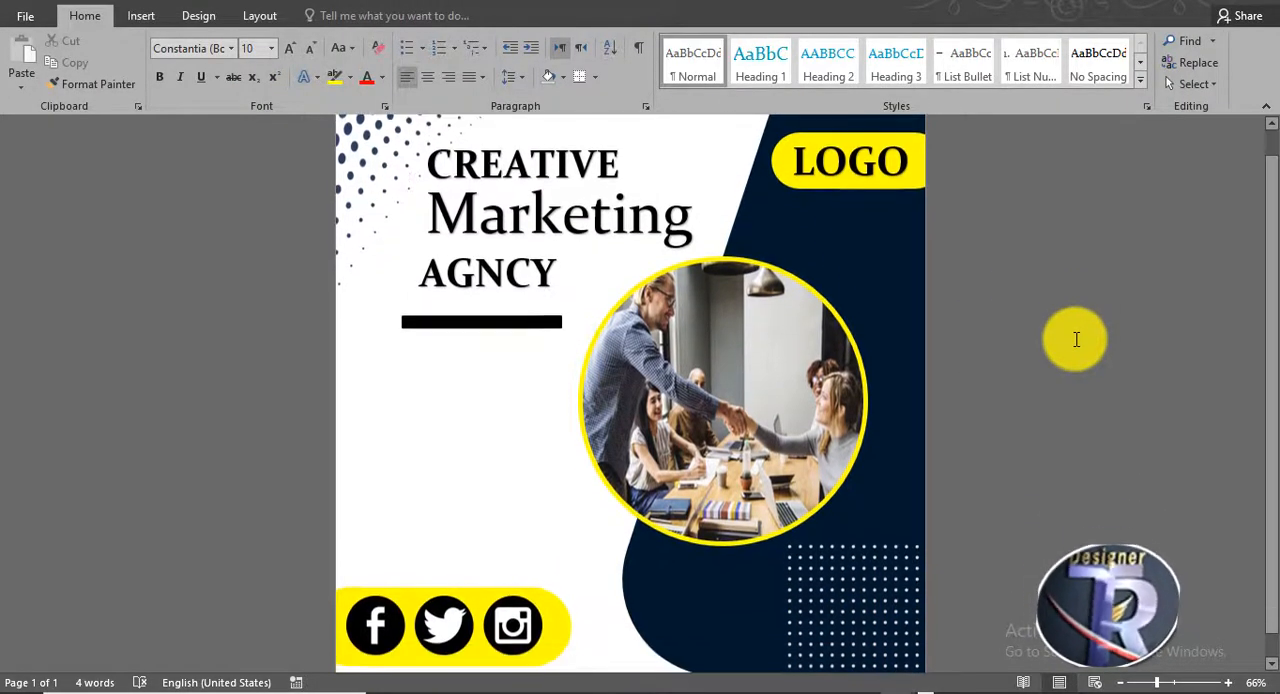
left_click(141, 16)
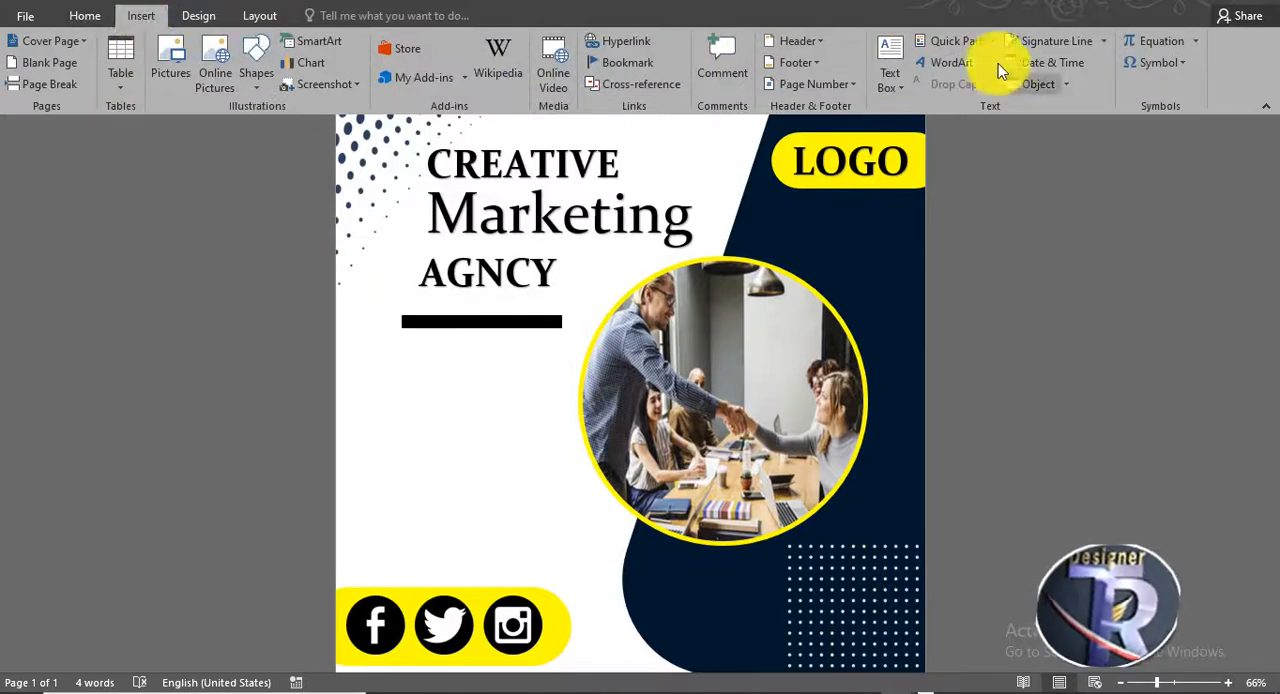
left_click(958, 63)
left_click(971, 68)
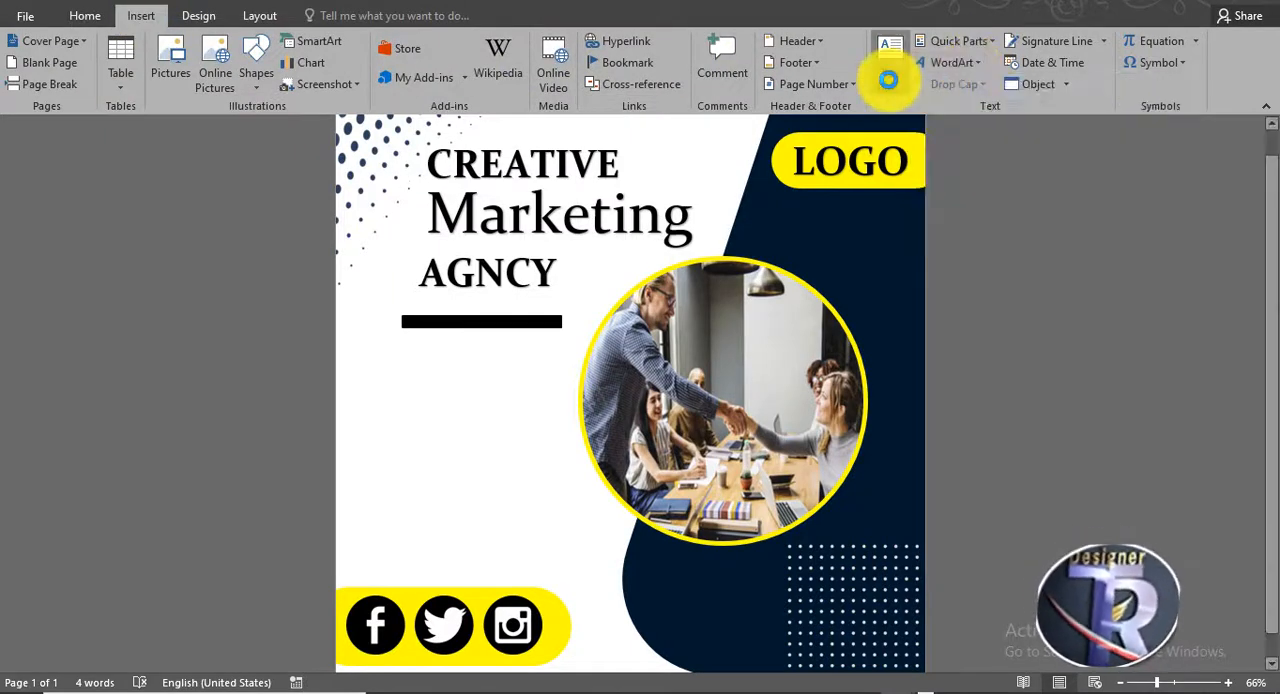
left_click(889, 81)
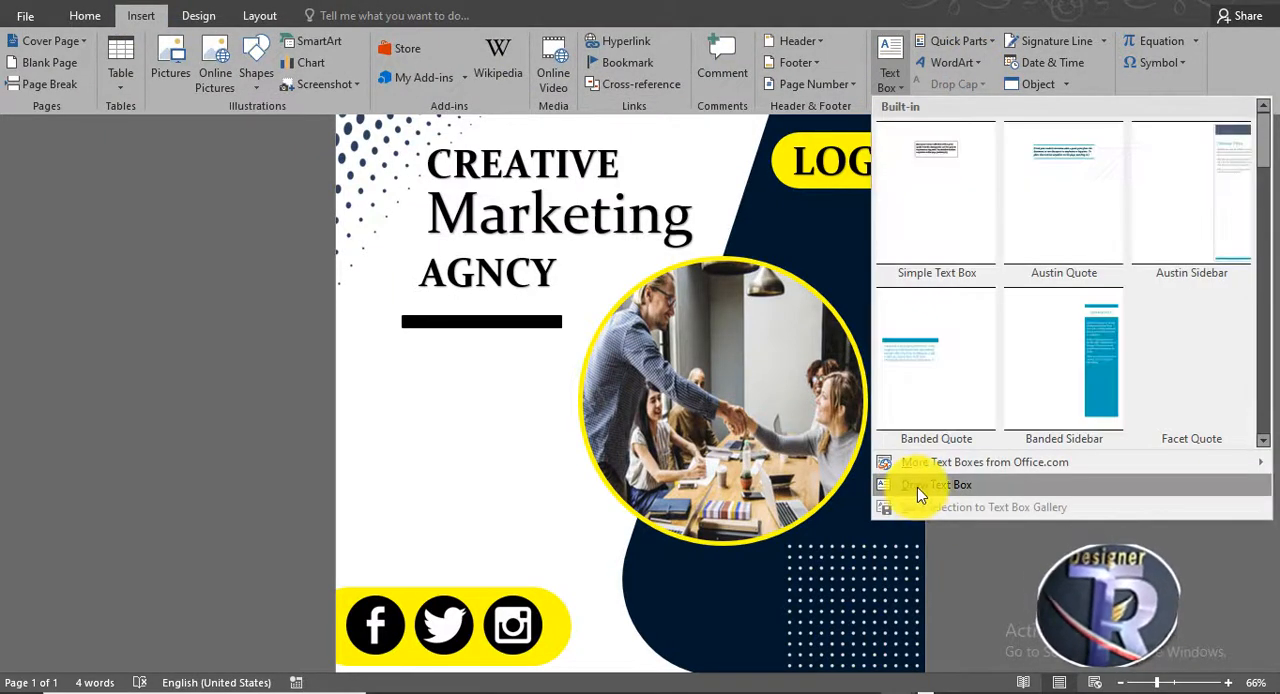
left_click(914, 488)
mouse_move(357, 364)
left_mouse_down()
mouse_move(557, 491)
mouse_move(572, 478)
left_mouse_up()
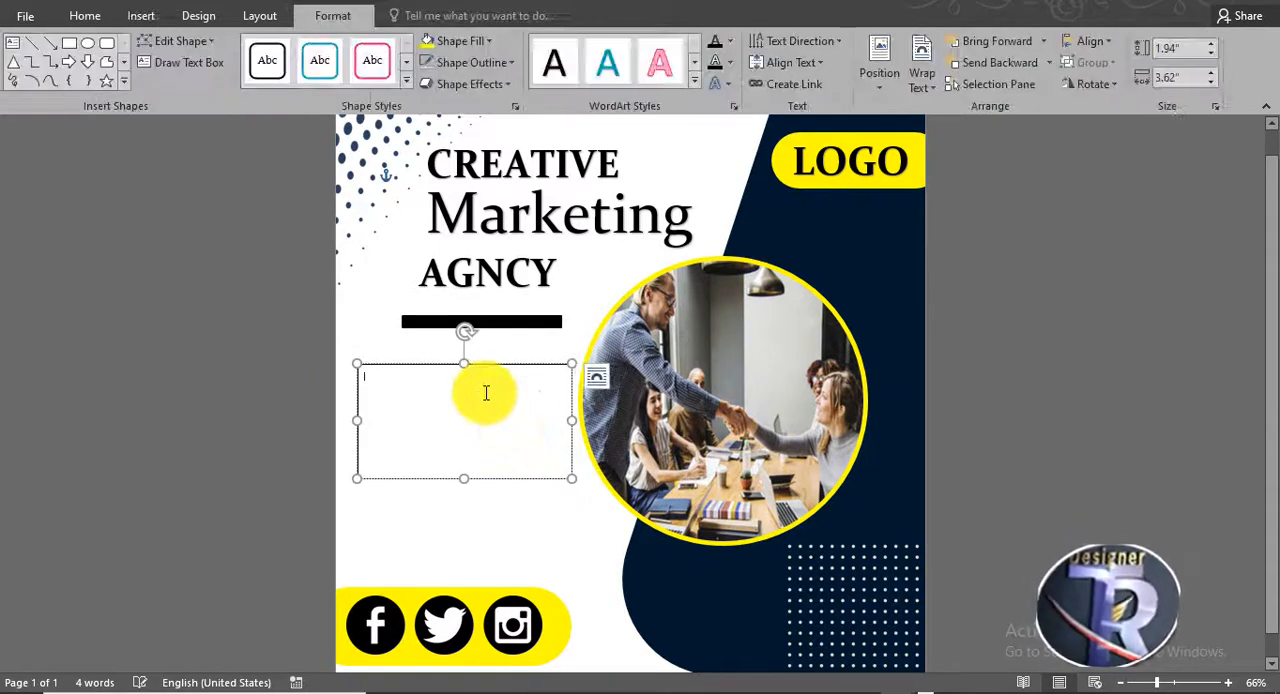
type("=")
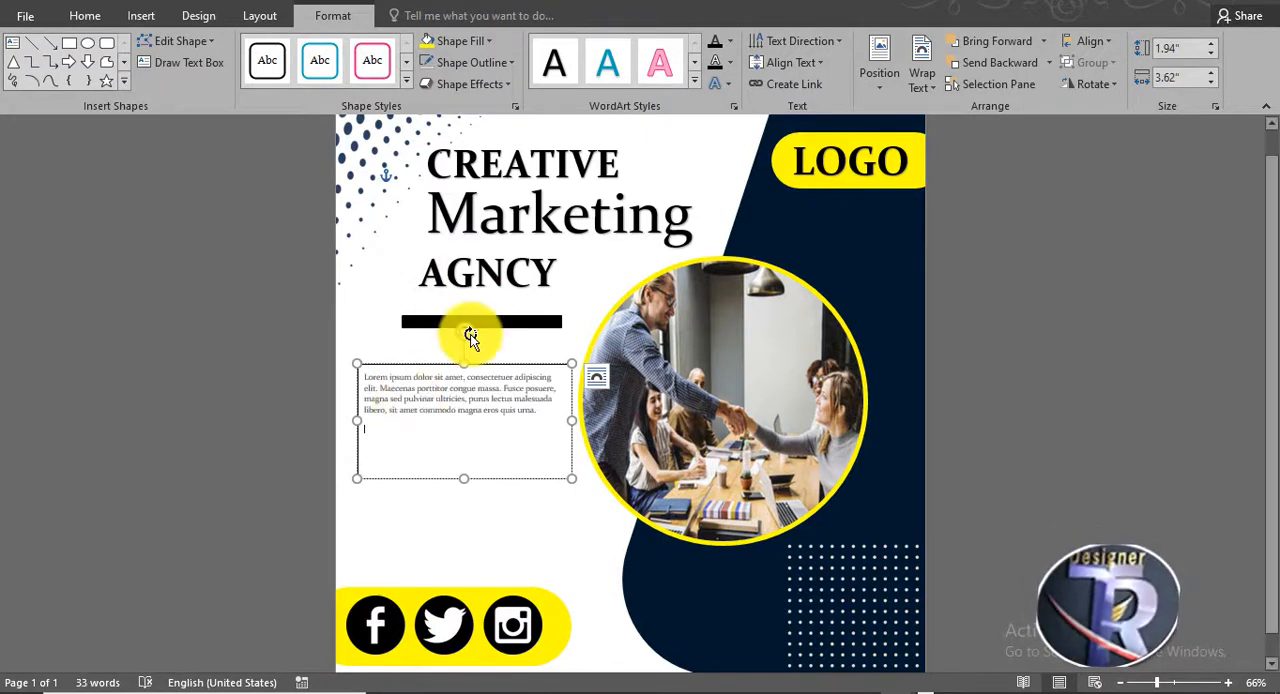
- Move the Lorem ipsum text box slightly closer to the black bar and remove its fill and outline
left_click_drag(499, 358, 506, 349)
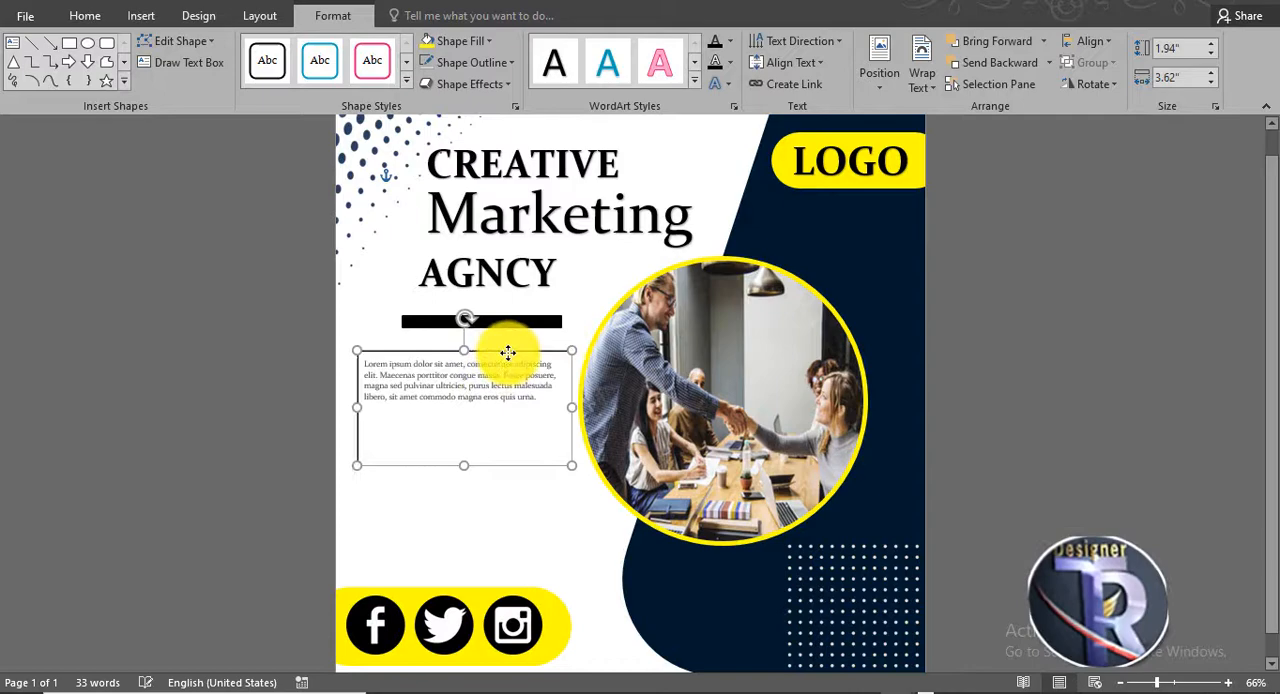
left_click(443, 42)
left_click(477, 215)
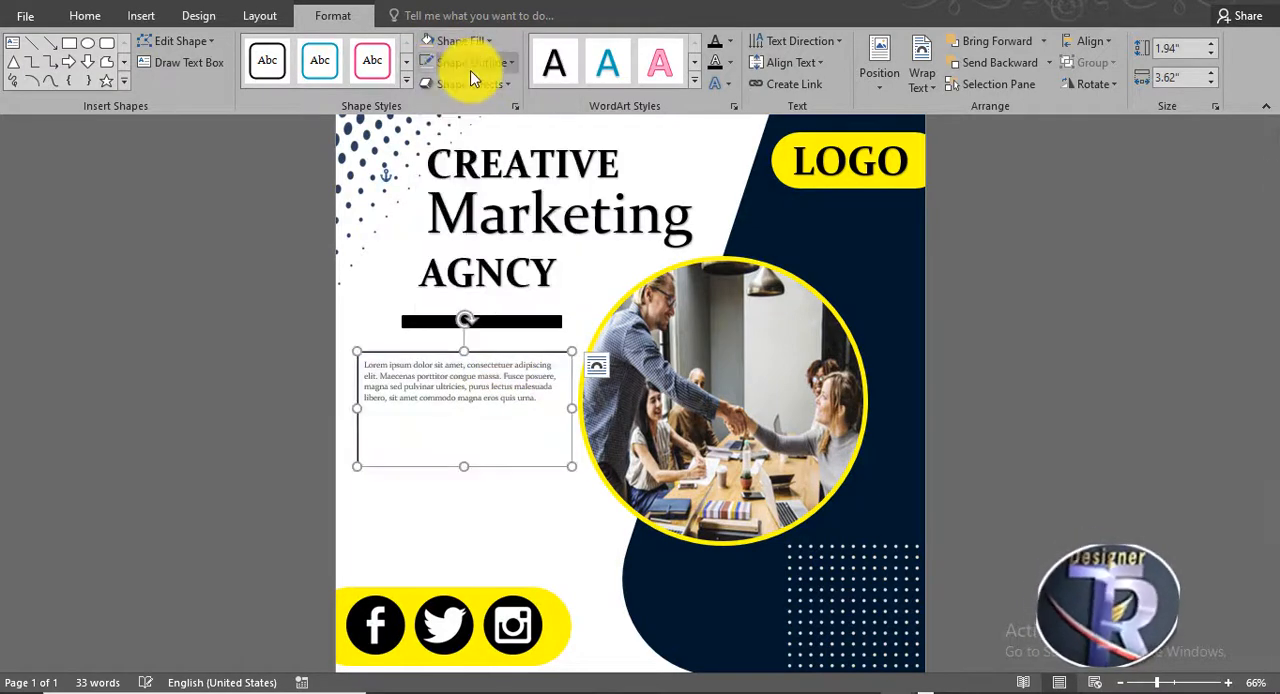
left_click(470, 62)
left_click(495, 227)
- Format the Lorem ipsum paragraph as 14 pt, centred and bold
left_click(85, 16)
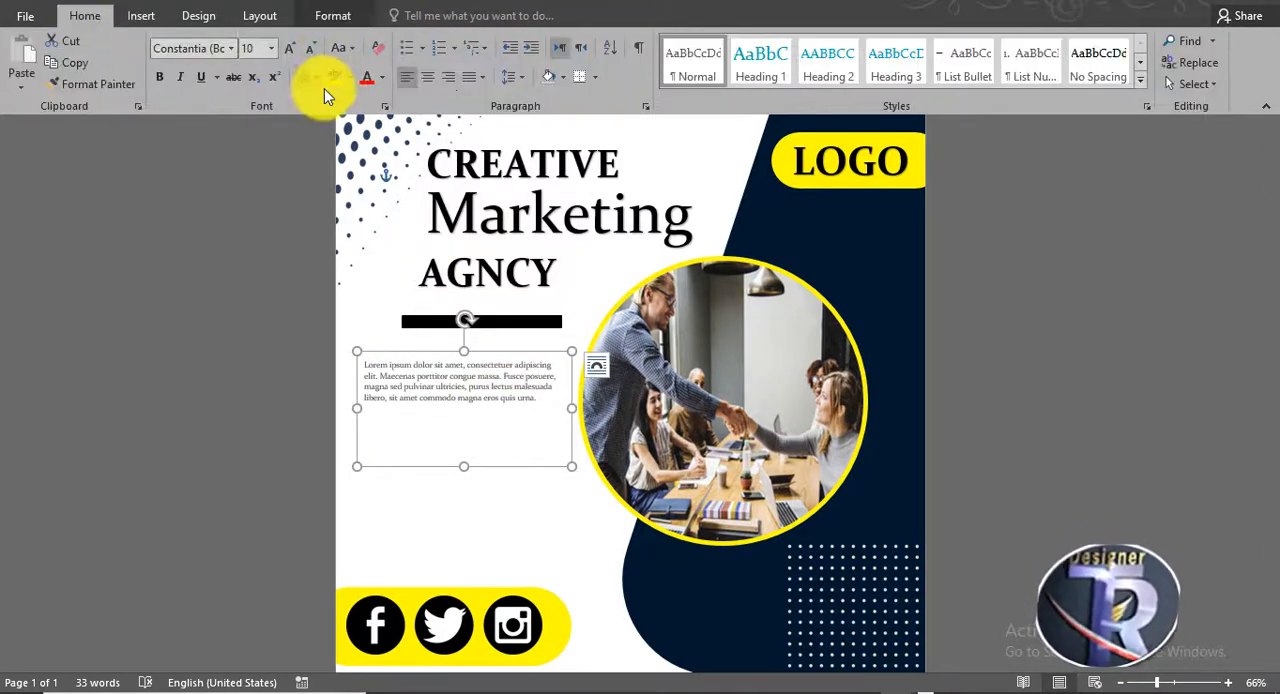
left_click(289, 48)
left_click(289, 48)
left_click(289, 48)
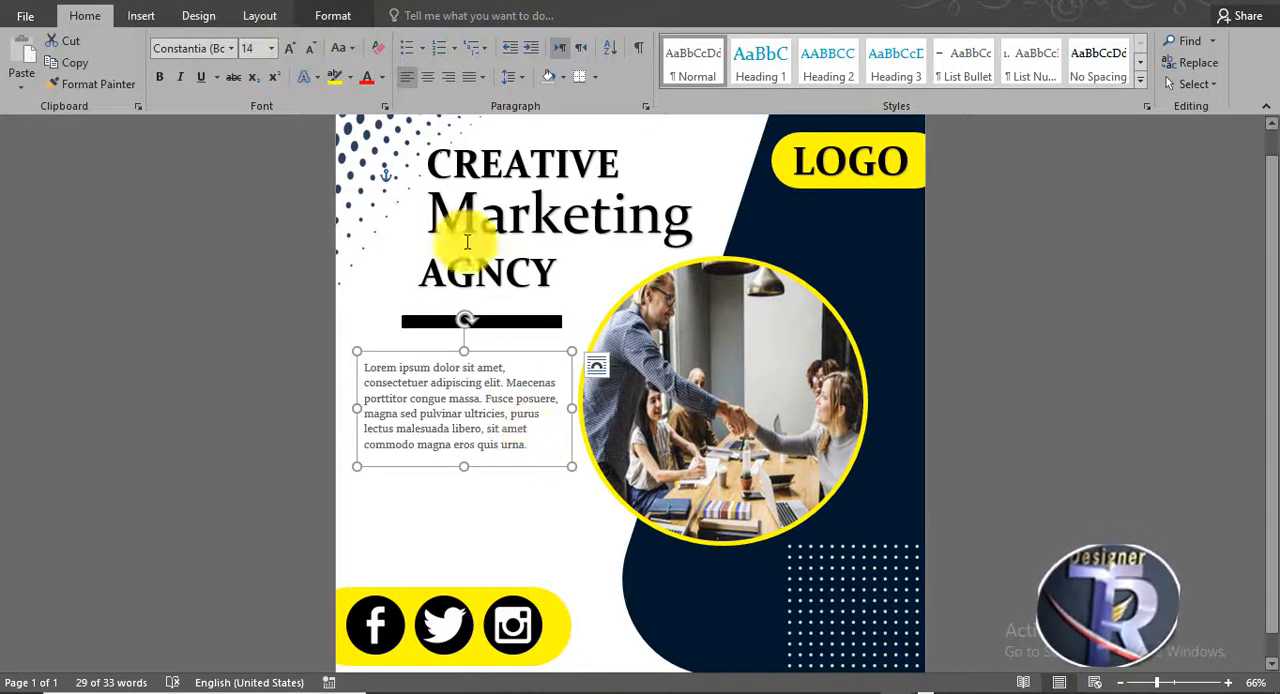
left_click(429, 80)
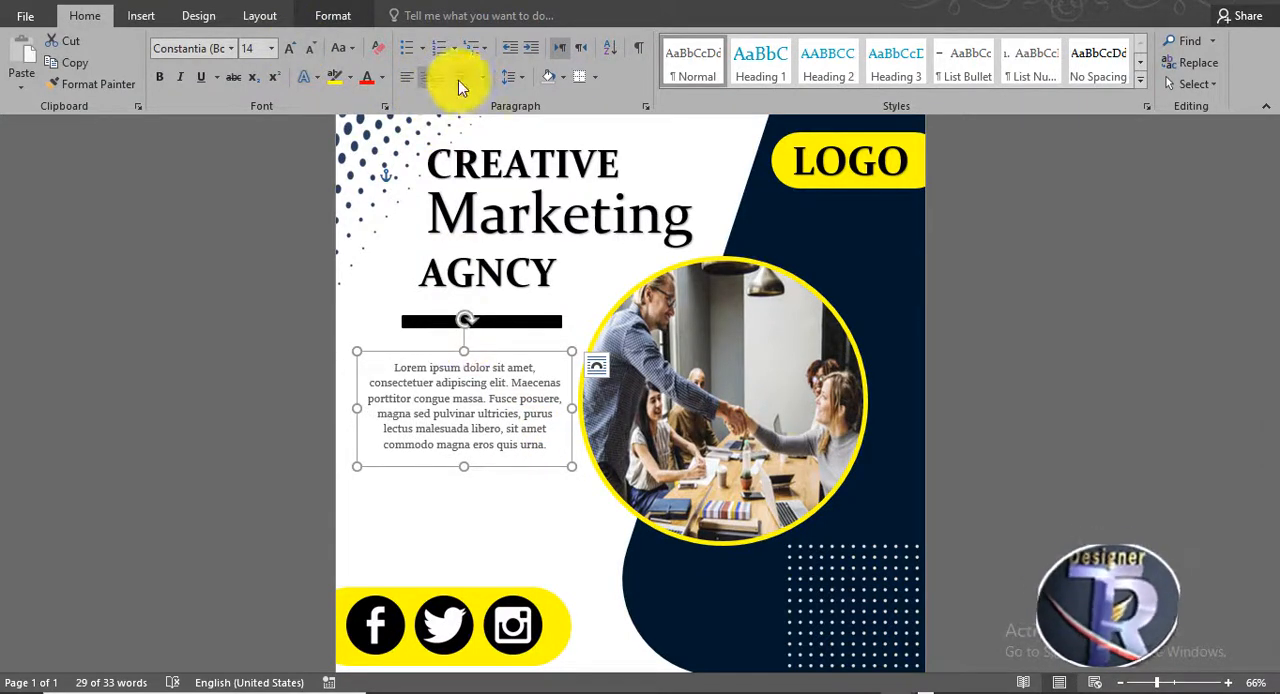
left_click(166, 77)
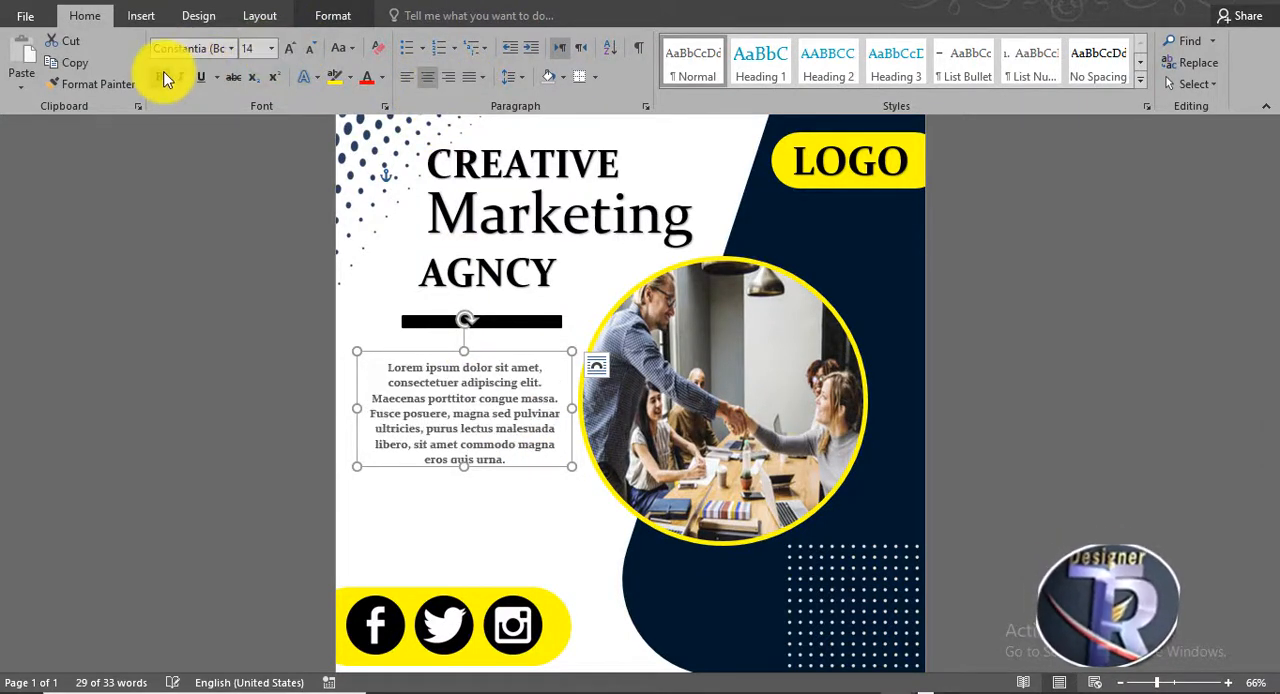
- Left-align the Lorem ipsum paragraph and adjust its box's width and position to fit under the bar beside the photo
left_click_drag(571, 466, 587, 467)
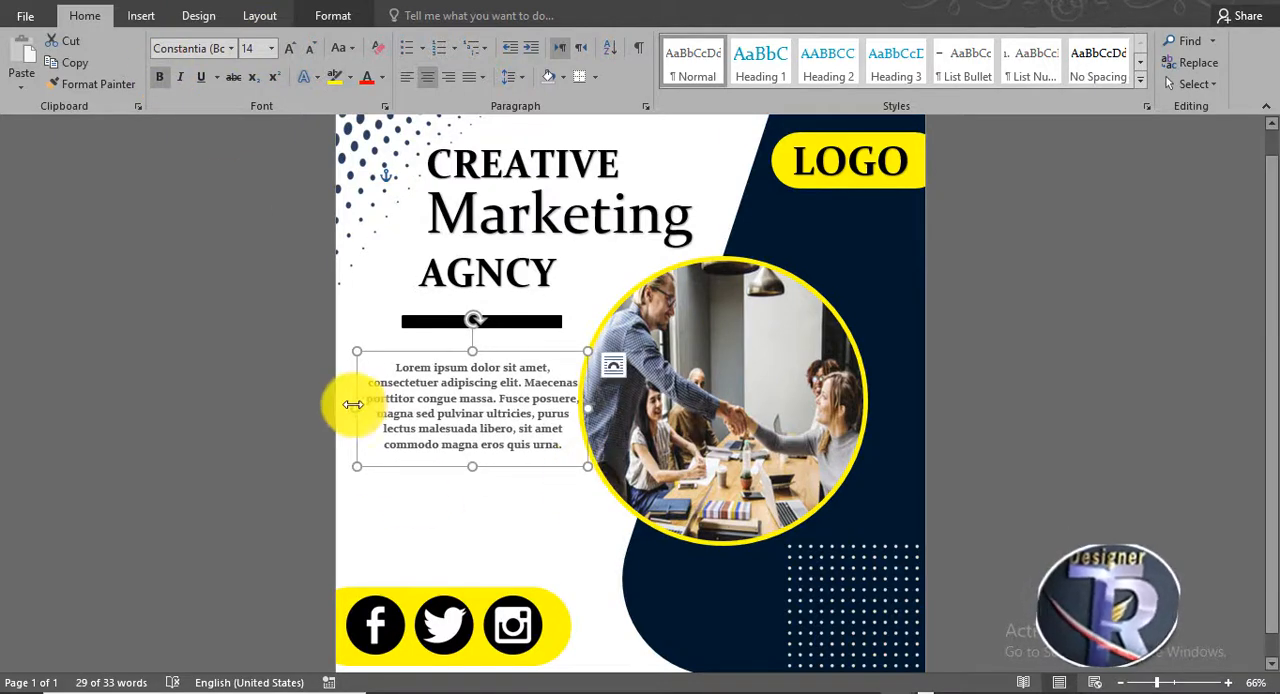
left_click_drag(352, 406, 335, 405)
left_click_drag(500, 351, 495, 333)
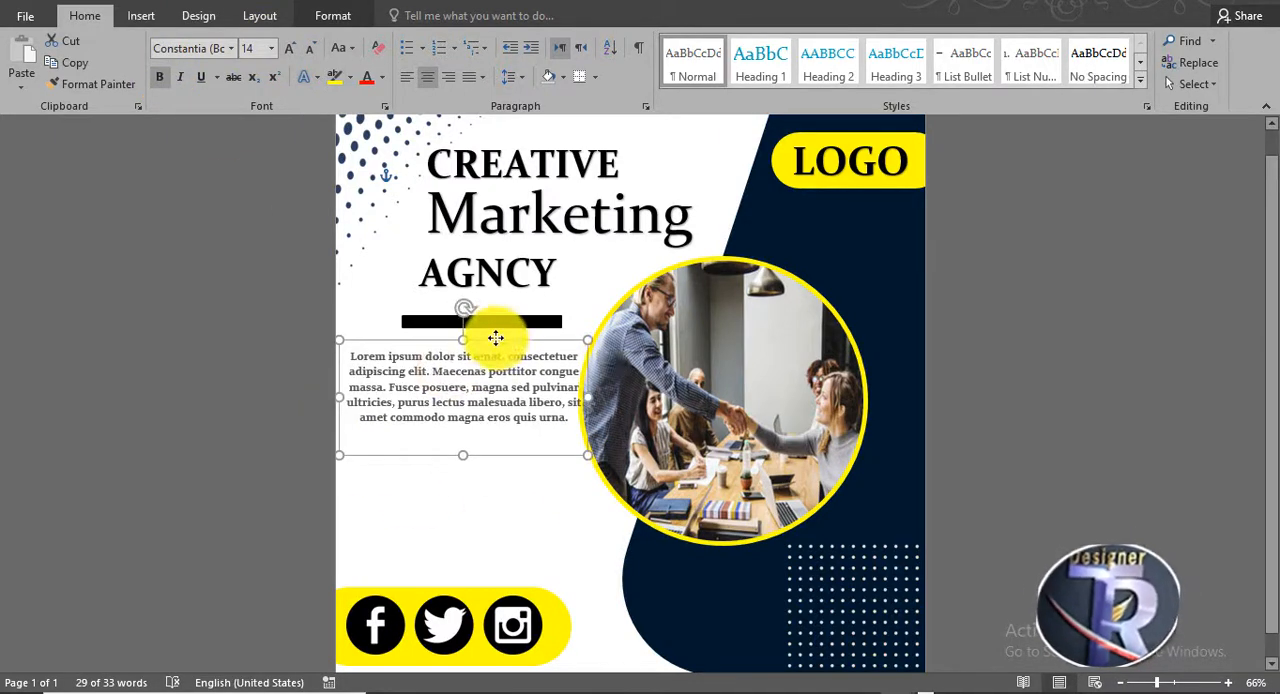
left_click(406, 77)
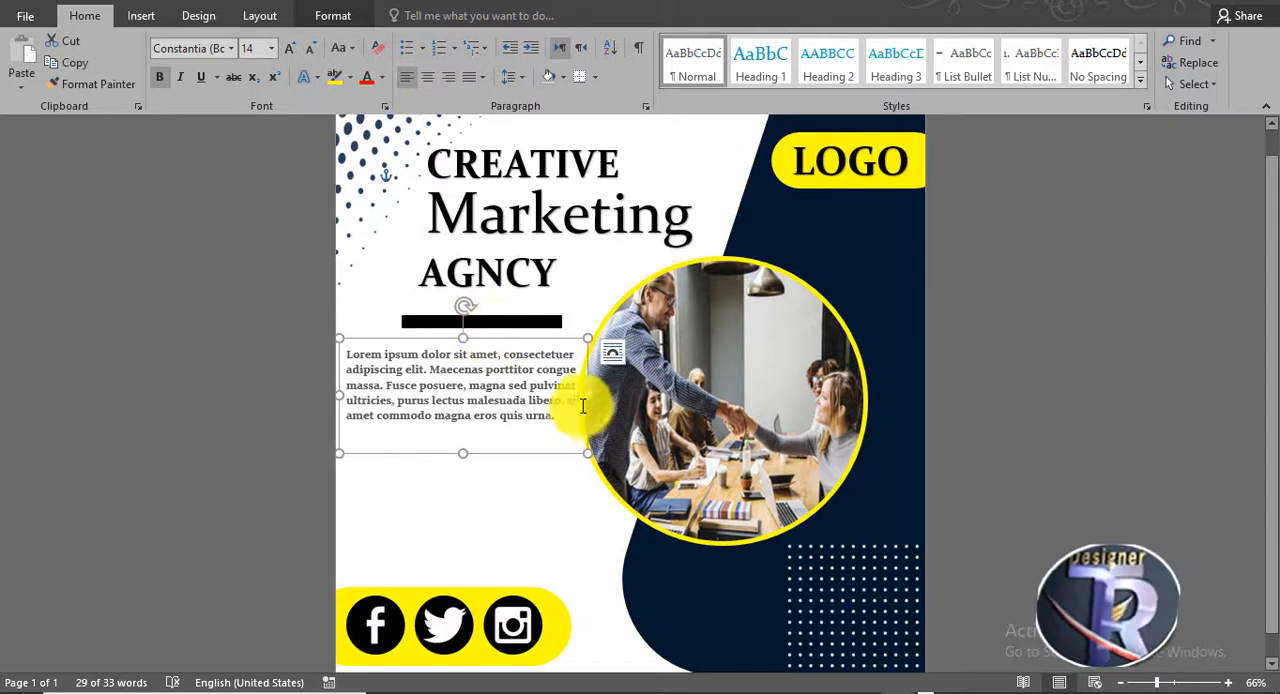
left_click_drag(578, 397, 569, 394)
left_click_drag(543, 451, 556, 451)
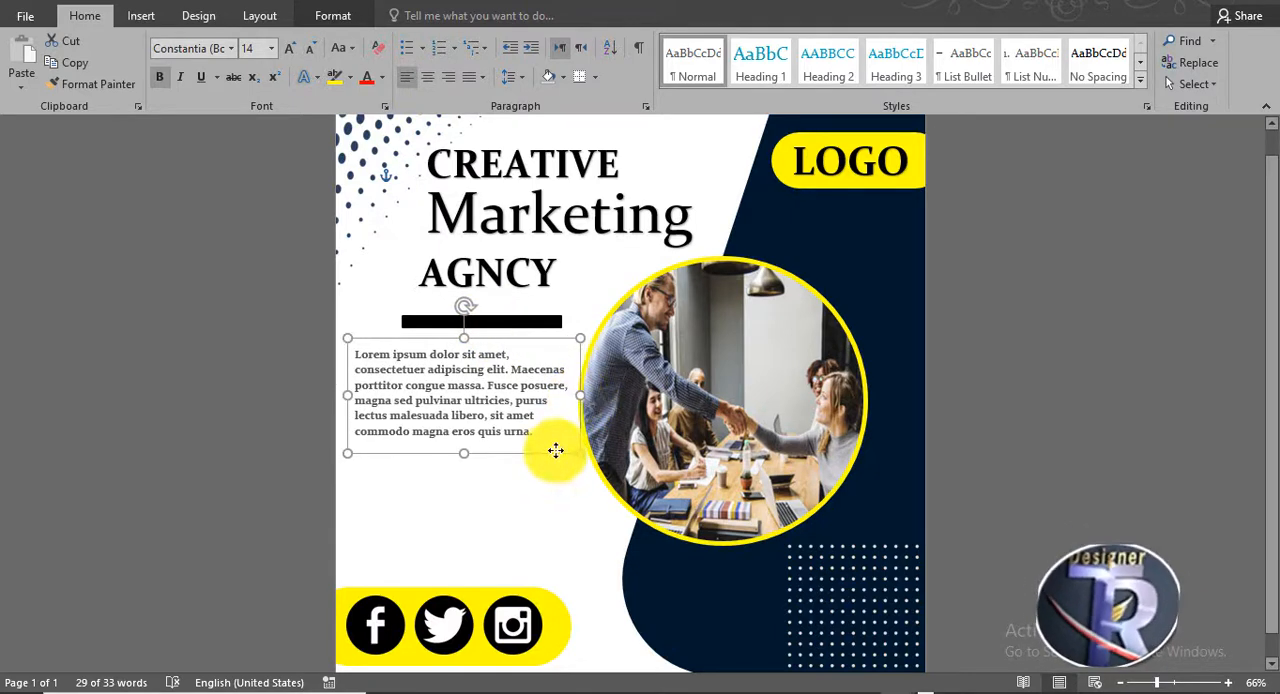
left_click(1014, 405)
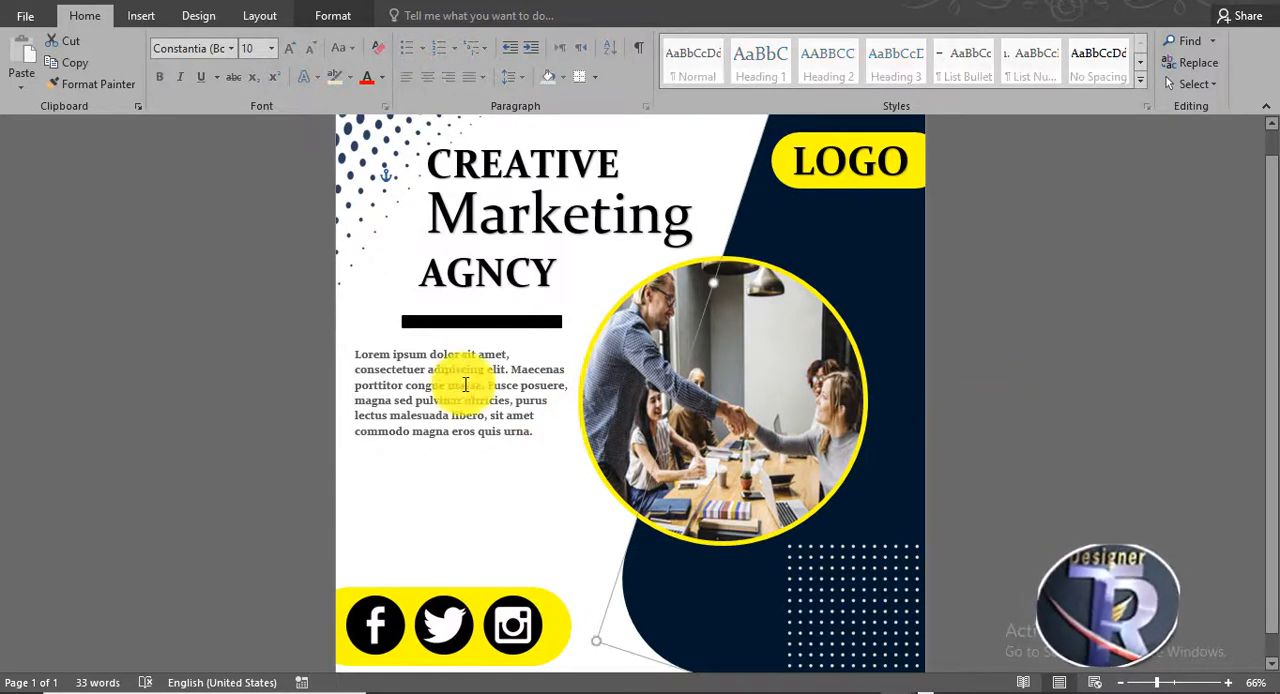
left_click(466, 383)
left_click_drag(477, 340, 484, 341)
left_click(986, 409)
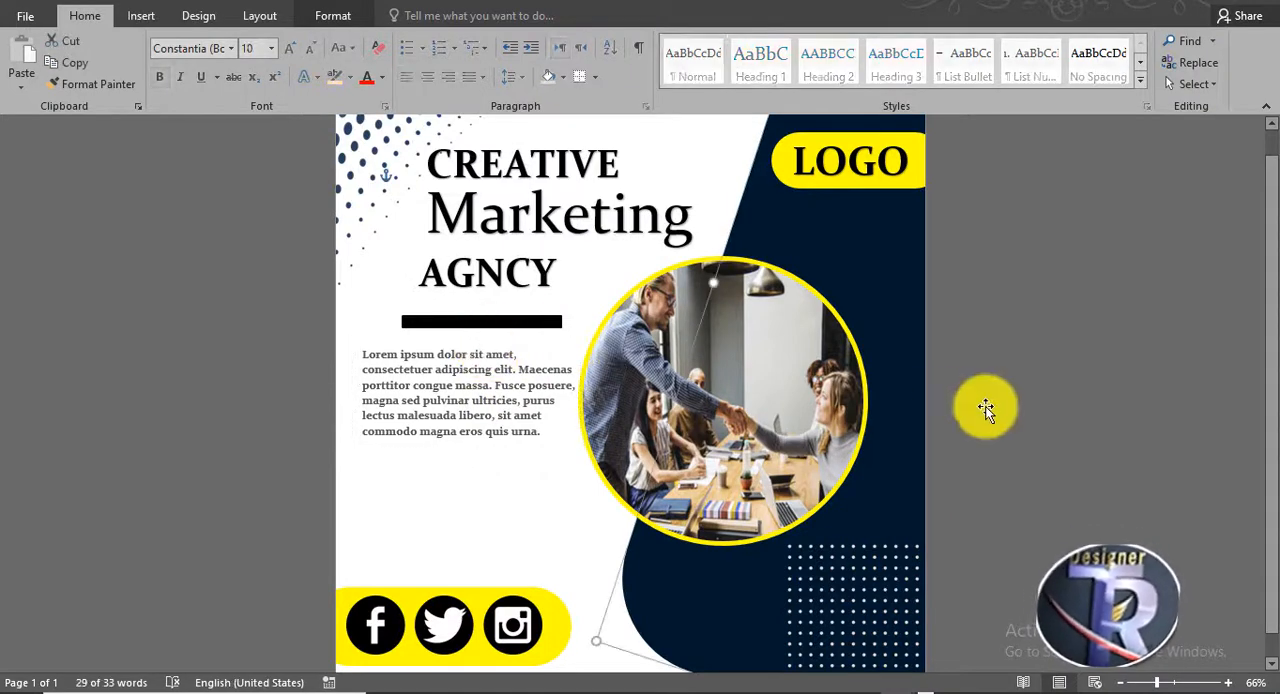
- Draw a rounded rectangle about 3.13 by 0.89 inches below the paragraph and round its ends fully
left_click(371, 277)
left_click(141, 16)
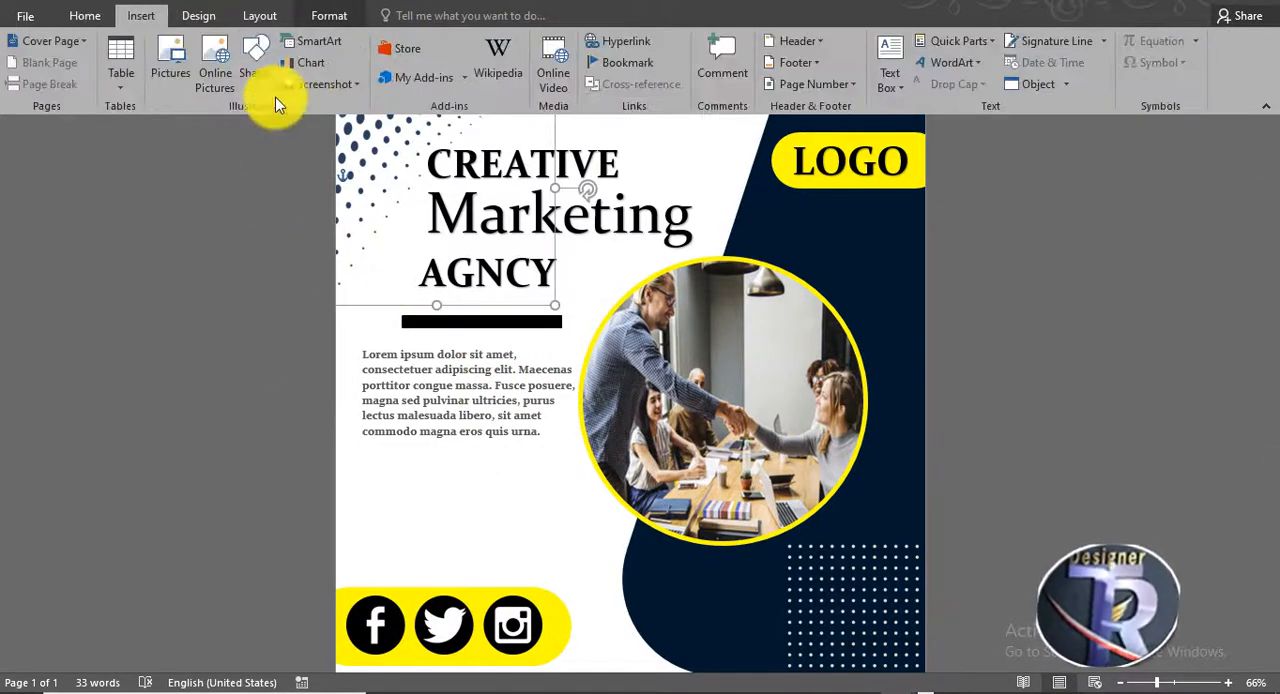
left_click(254, 80)
left_click(341, 127)
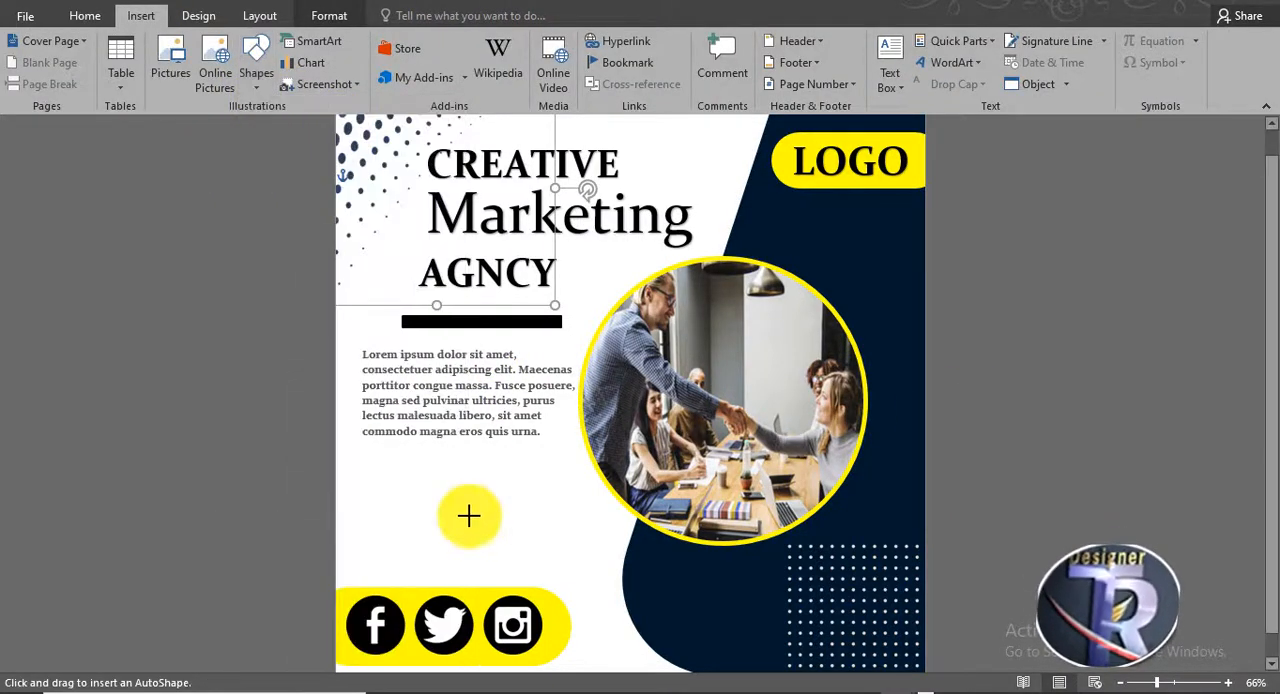
left_click_drag(368, 477, 543, 528)
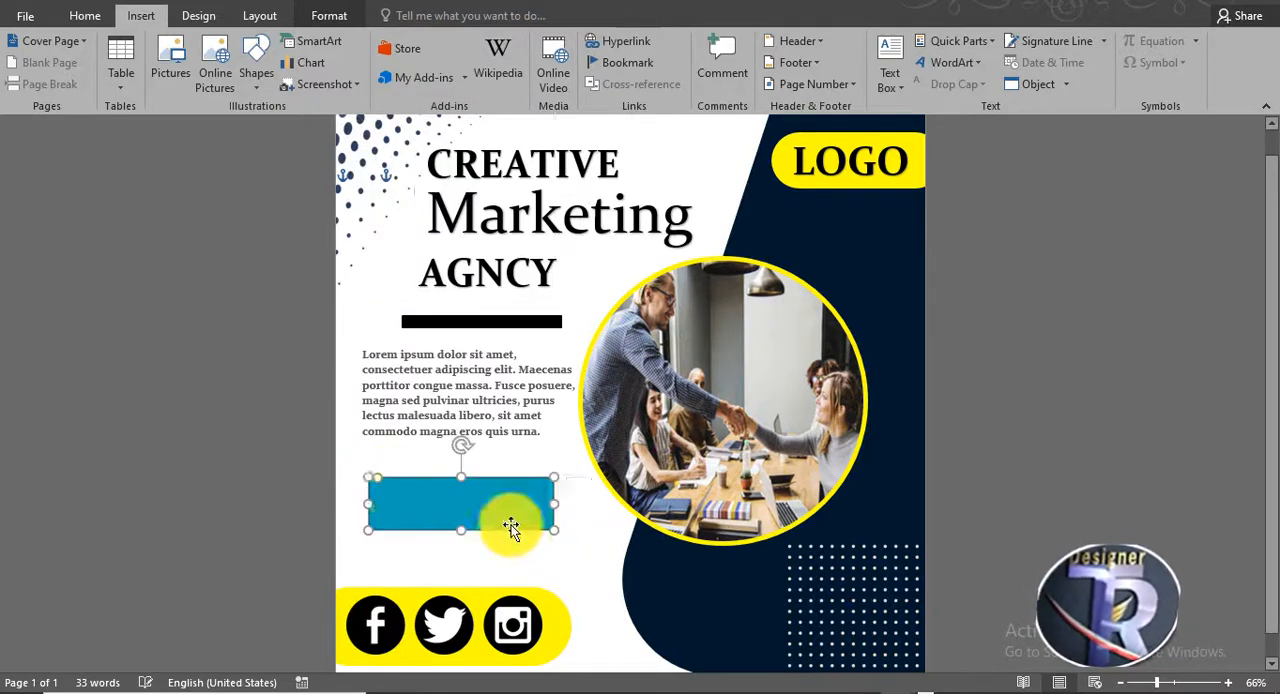
left_click_drag(380, 480, 395, 471)
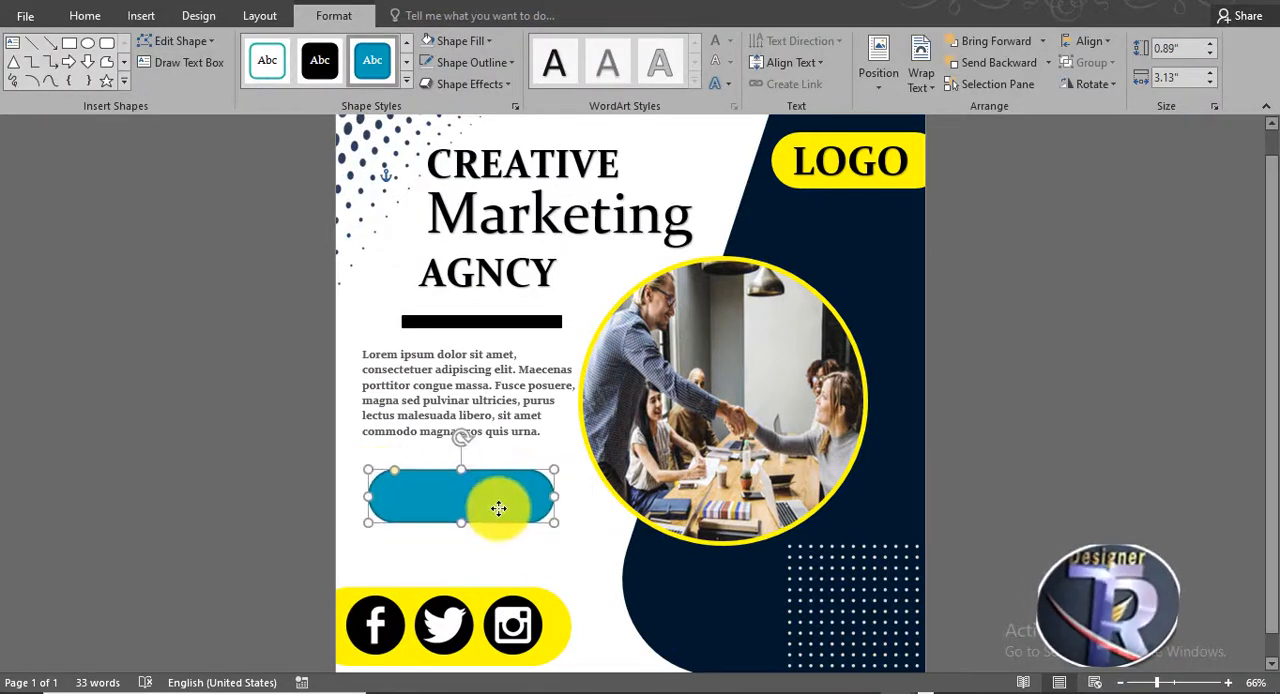
- Fill the rounded rectangle below the paragraph with yellow and give it a thicker dark blue outline
left_click(458, 41)
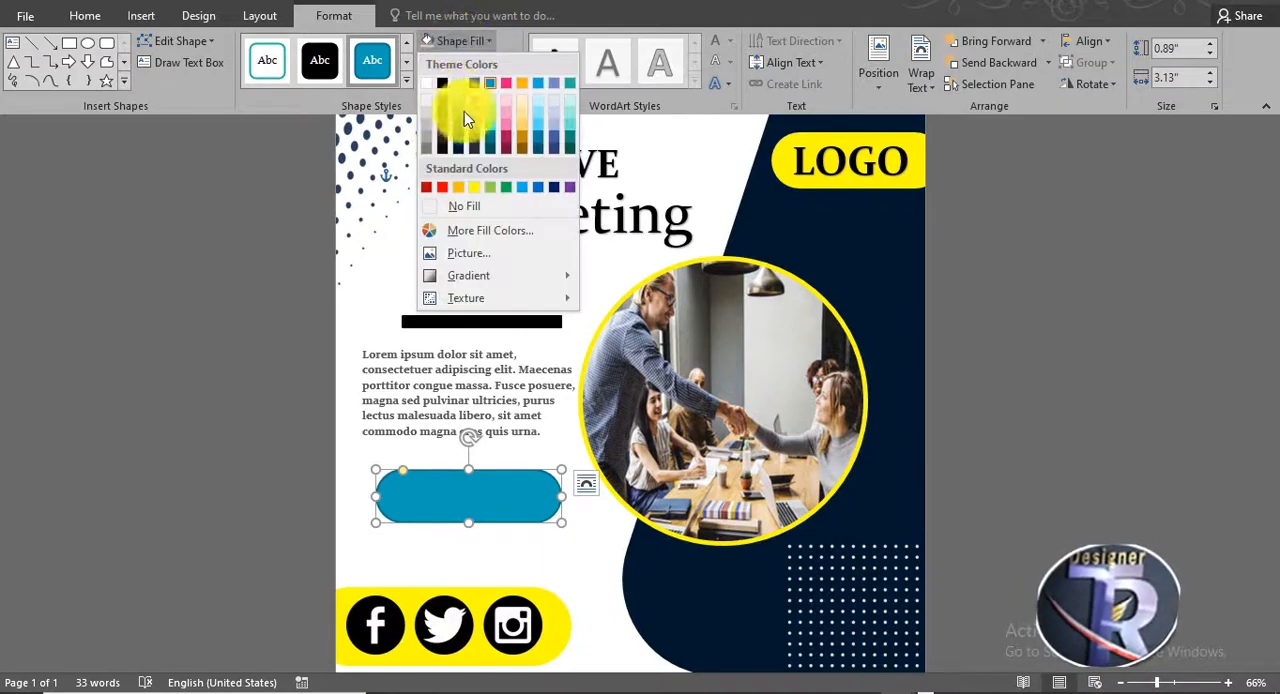
left_click(474, 188)
left_click(470, 62)
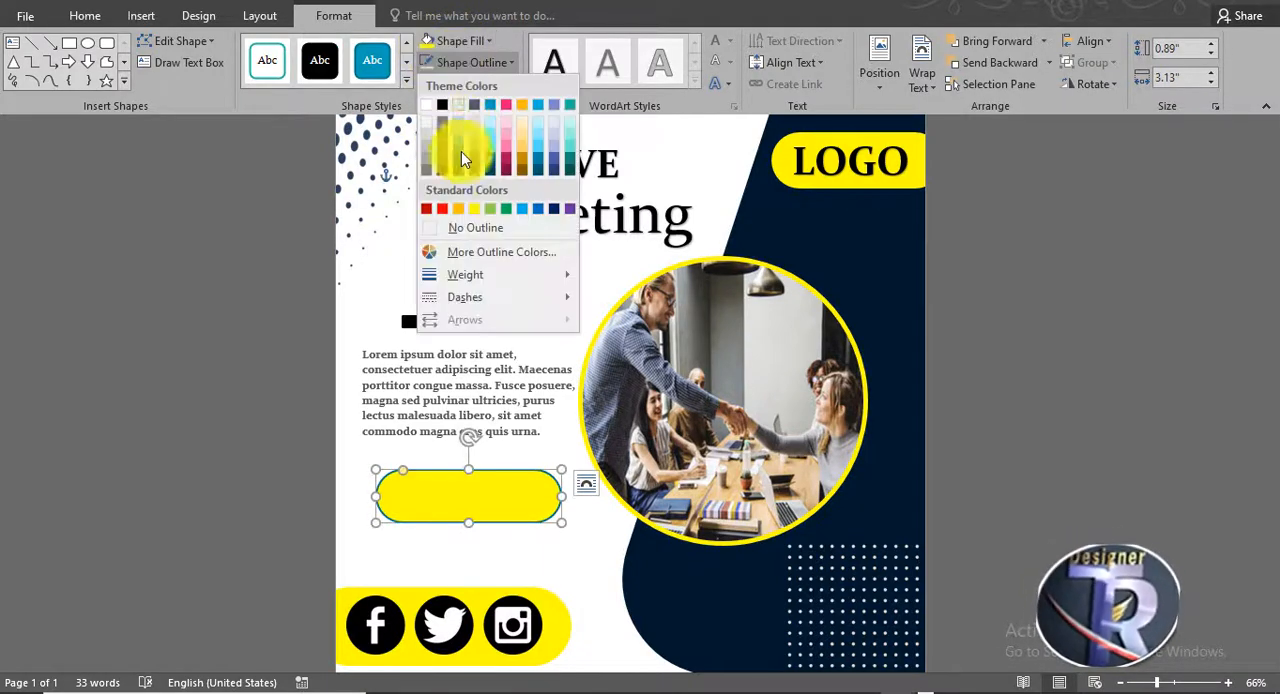
left_click(474, 230)
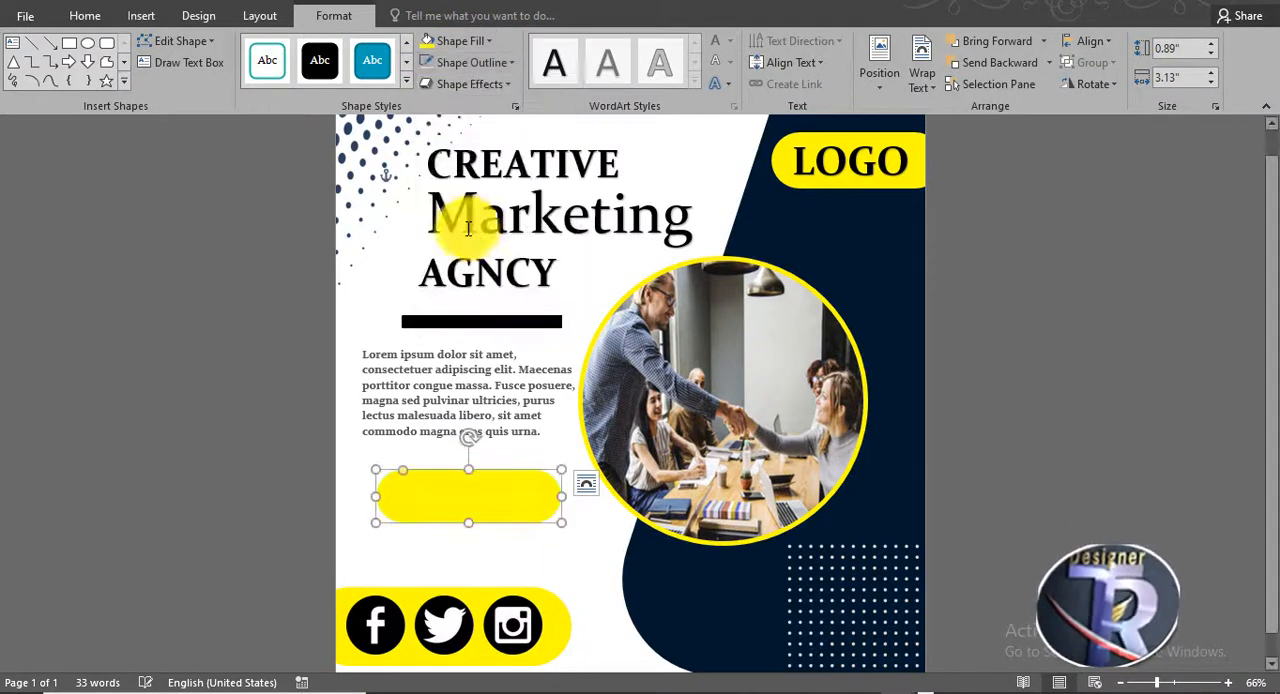
left_click(470, 62)
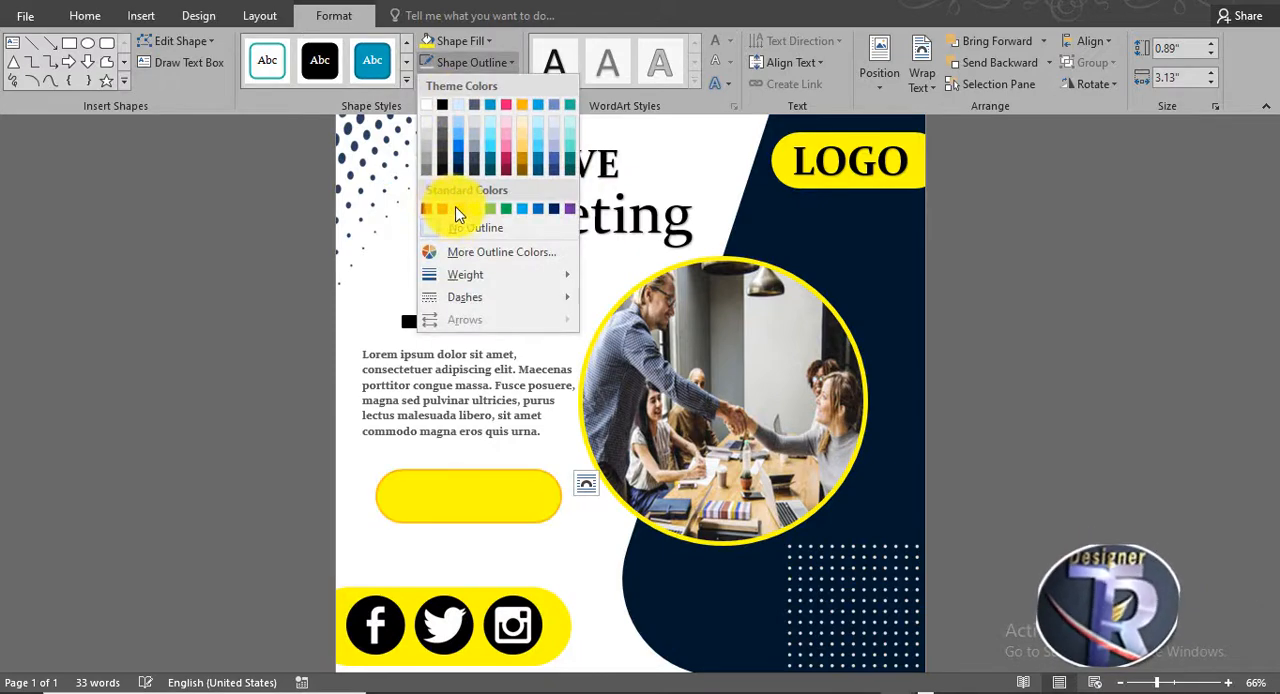
left_click(554, 209)
left_click(470, 62)
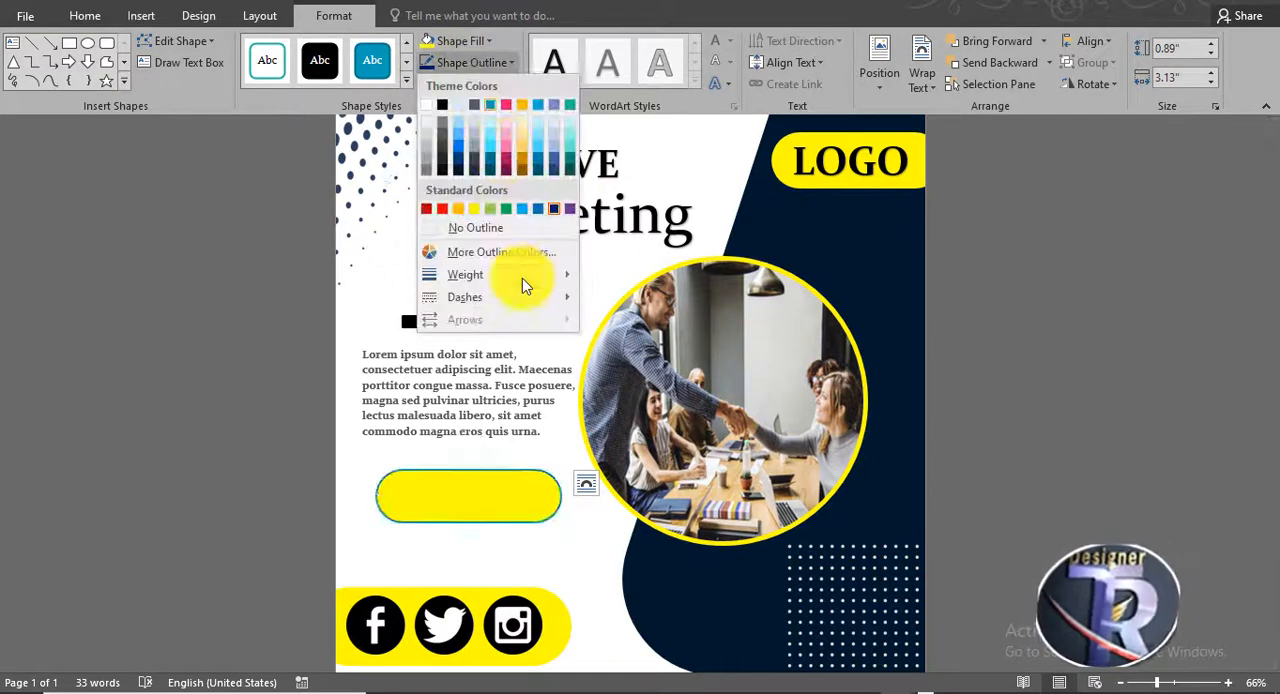
mouse_move(522, 275)
left_click(622, 420)
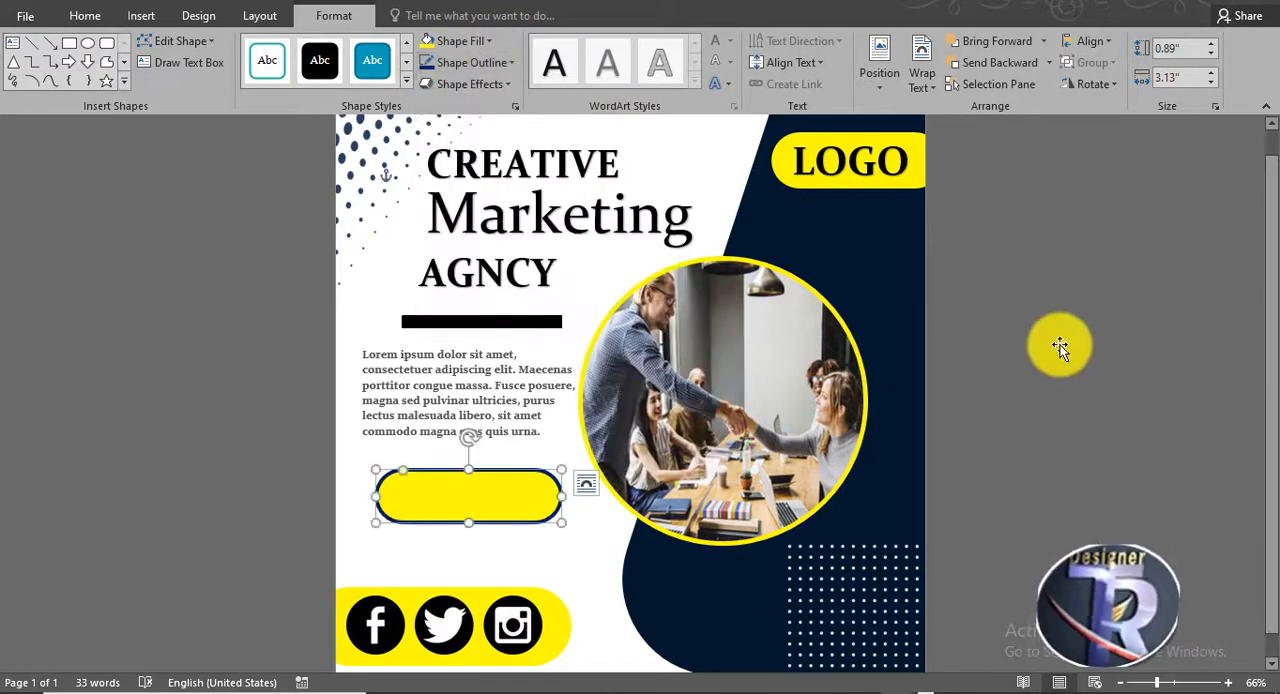
- Duplicate the AGNCY text box onto the yellow button and replace the copy's text with GET STARTED
left_click(435, 275)
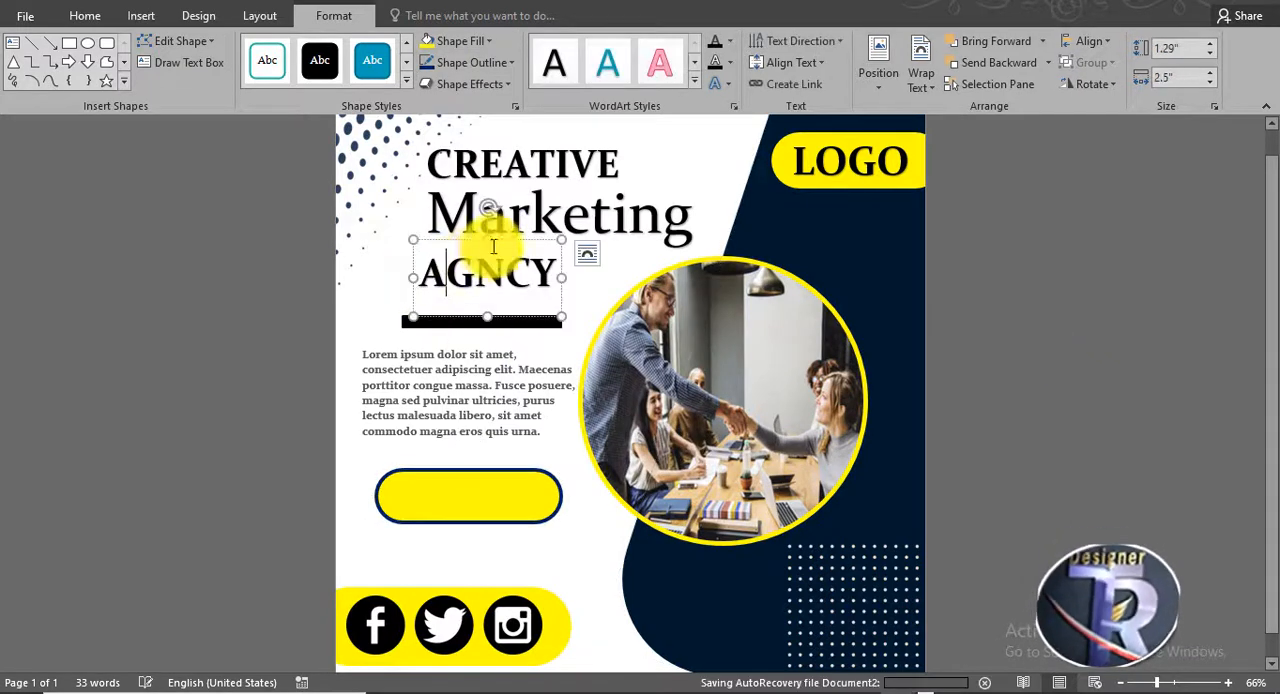
left_click_drag(505, 243, 486, 414)
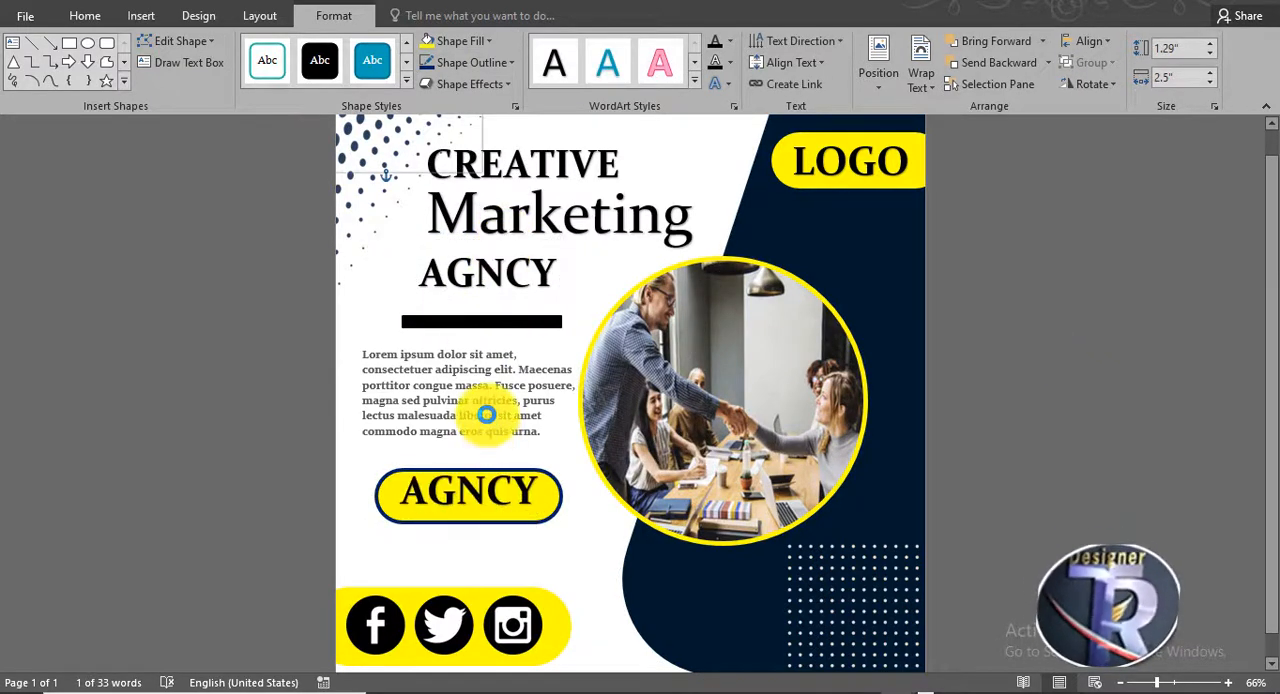
left_click(524, 510)
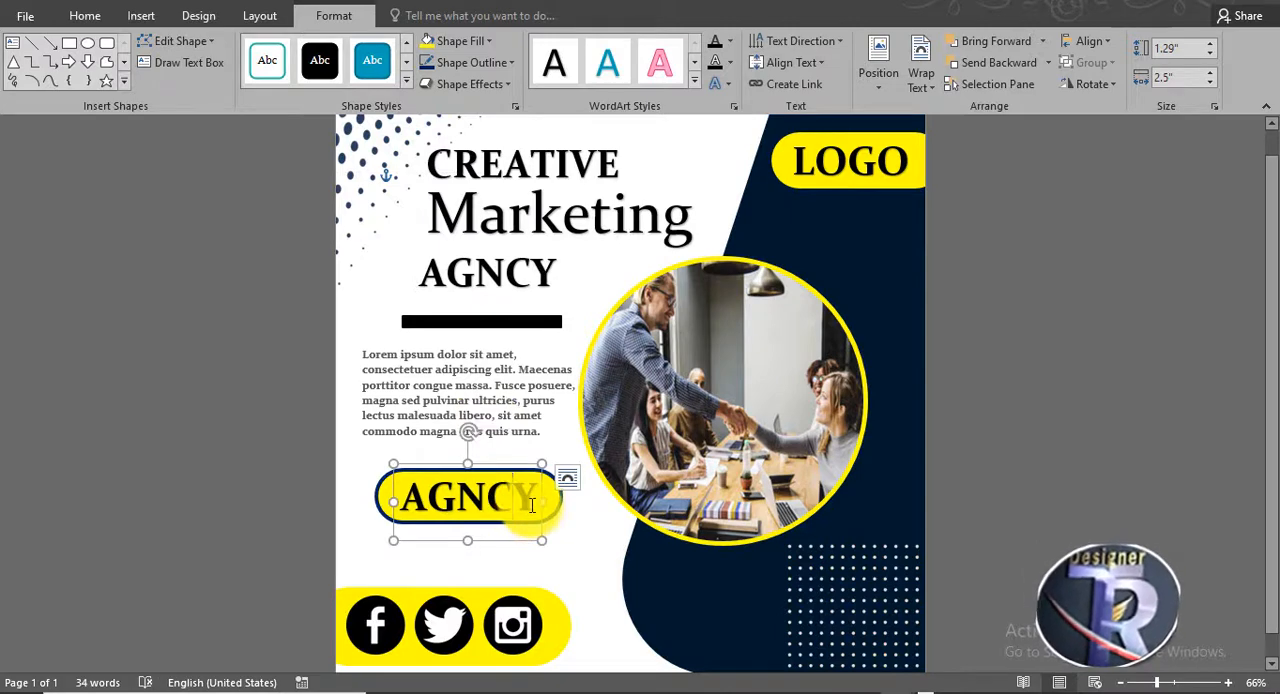
left_click_drag(531, 505, 373, 488)
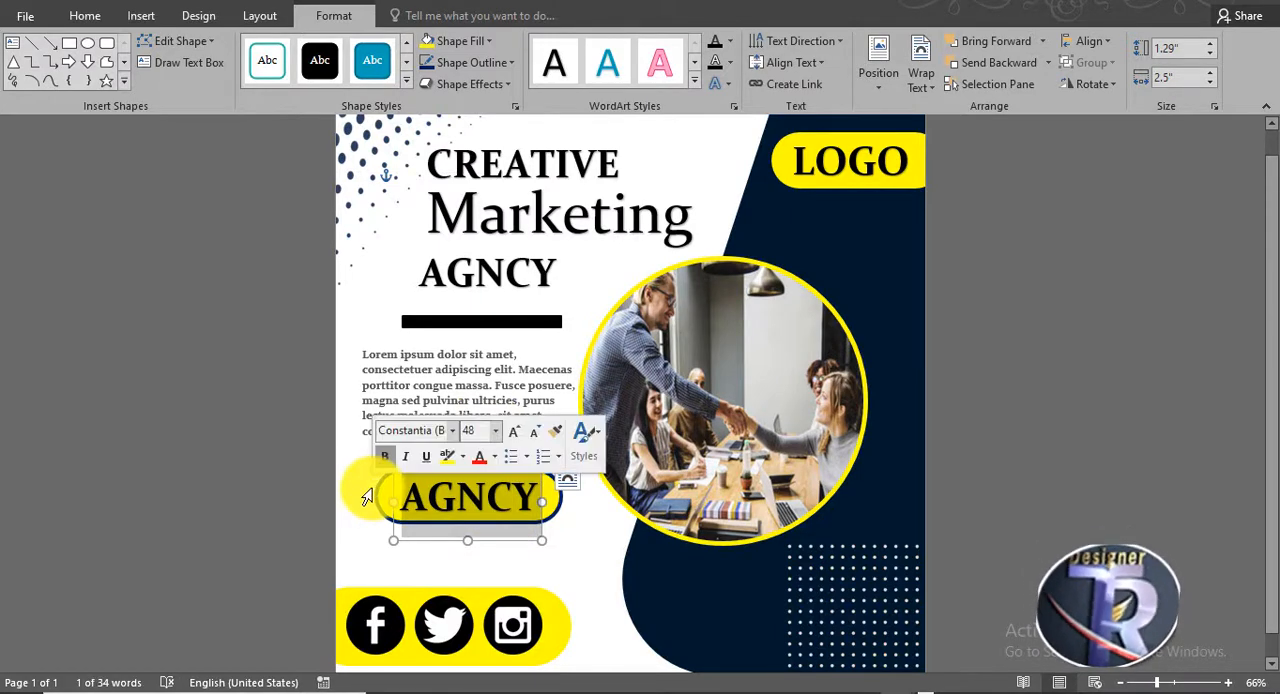
type("GET S")
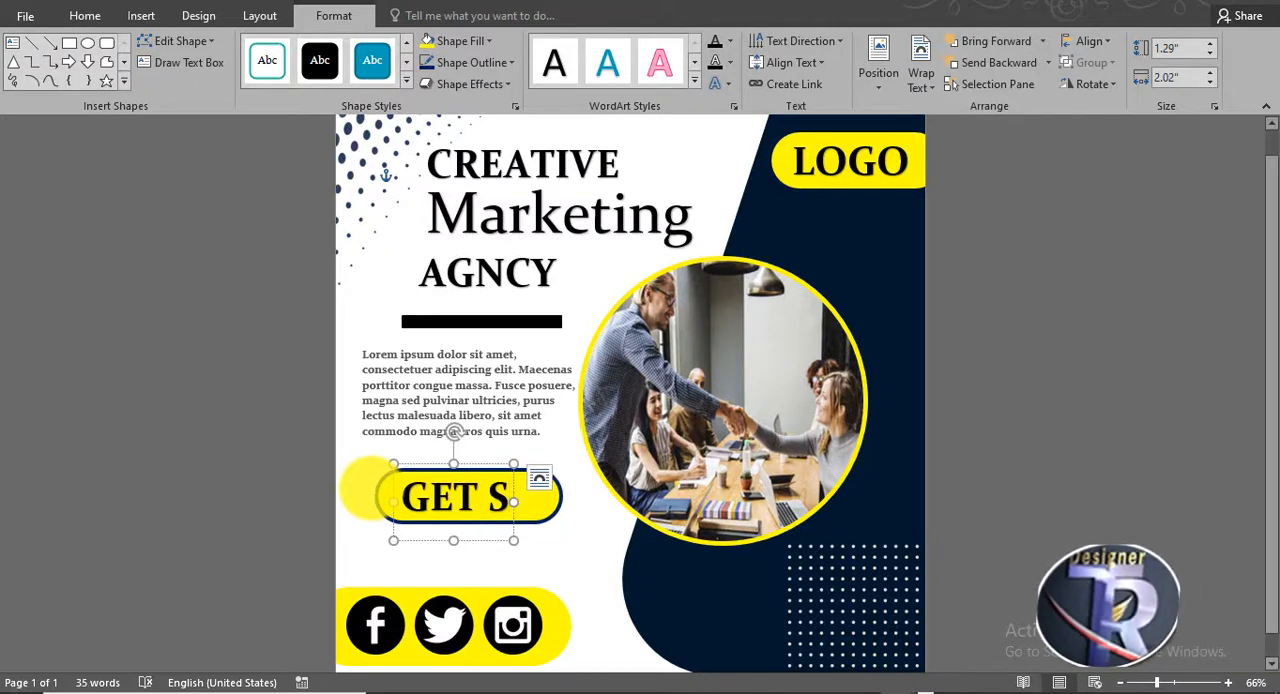
type("TARTED")
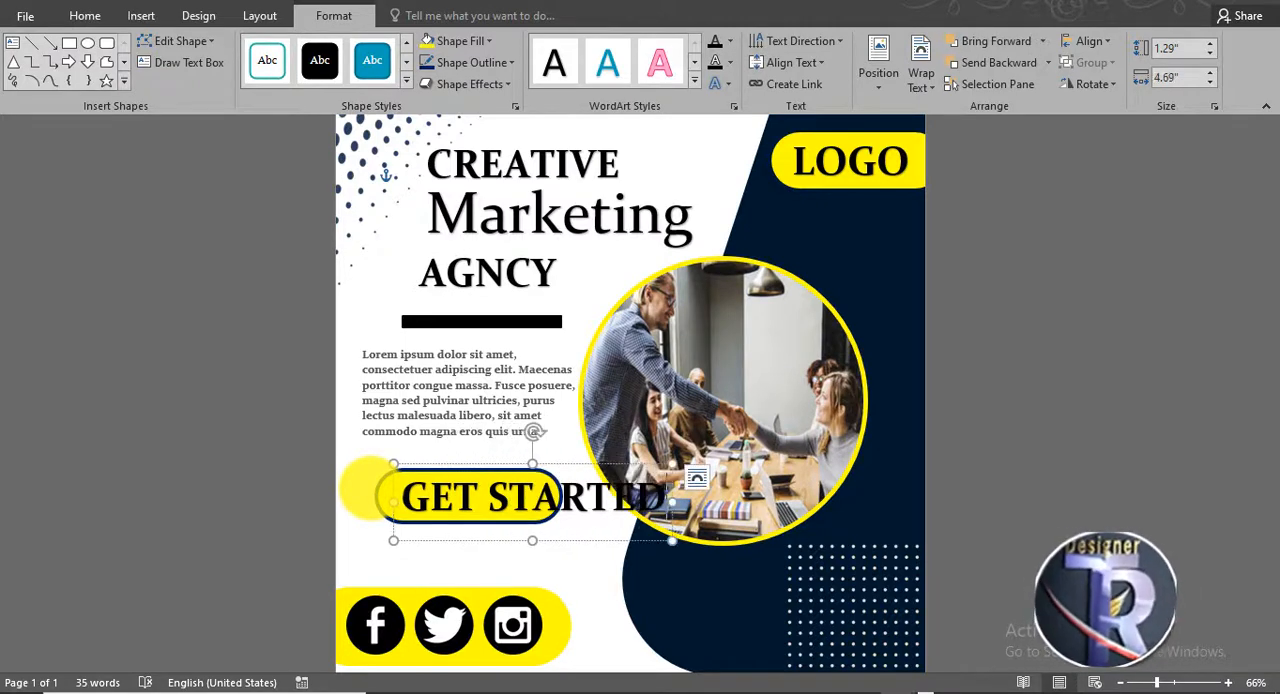
- Reduce the GET STARTED text to 28 pt and centre its box inside the yellow button
key("ctrl+a")
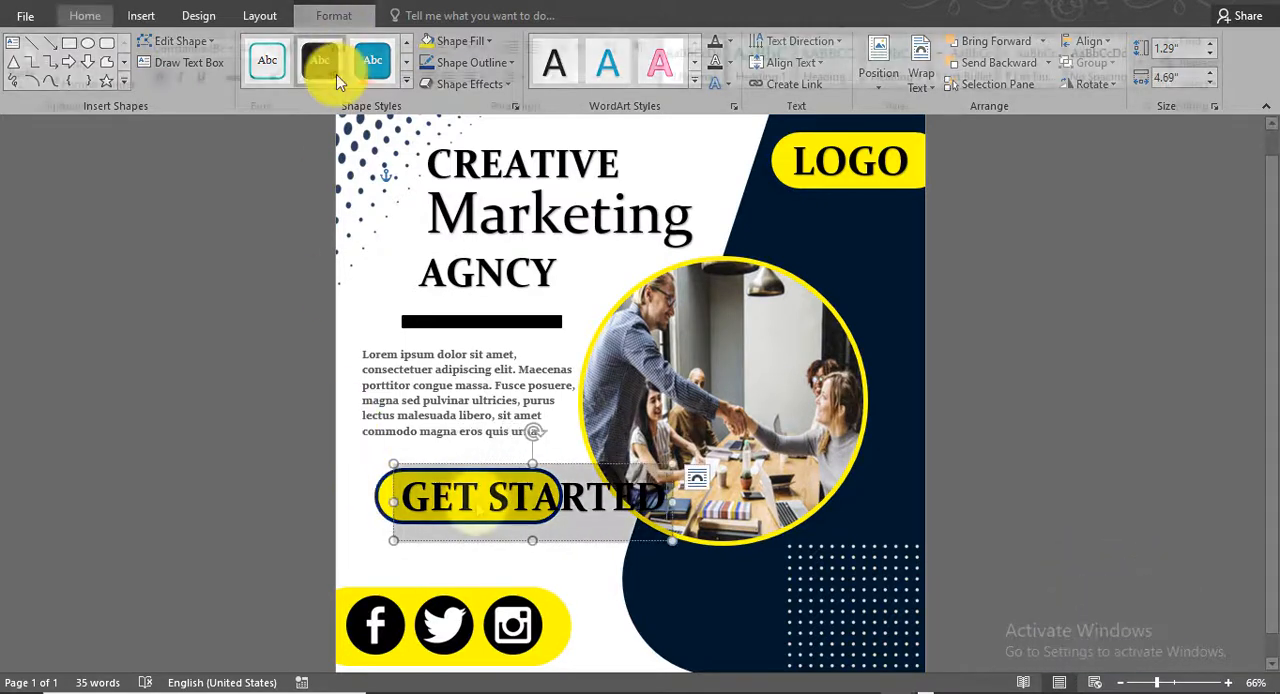
left_click(85, 16)
left_click(697, 477)
left_click_drag(592, 465, 571, 467)
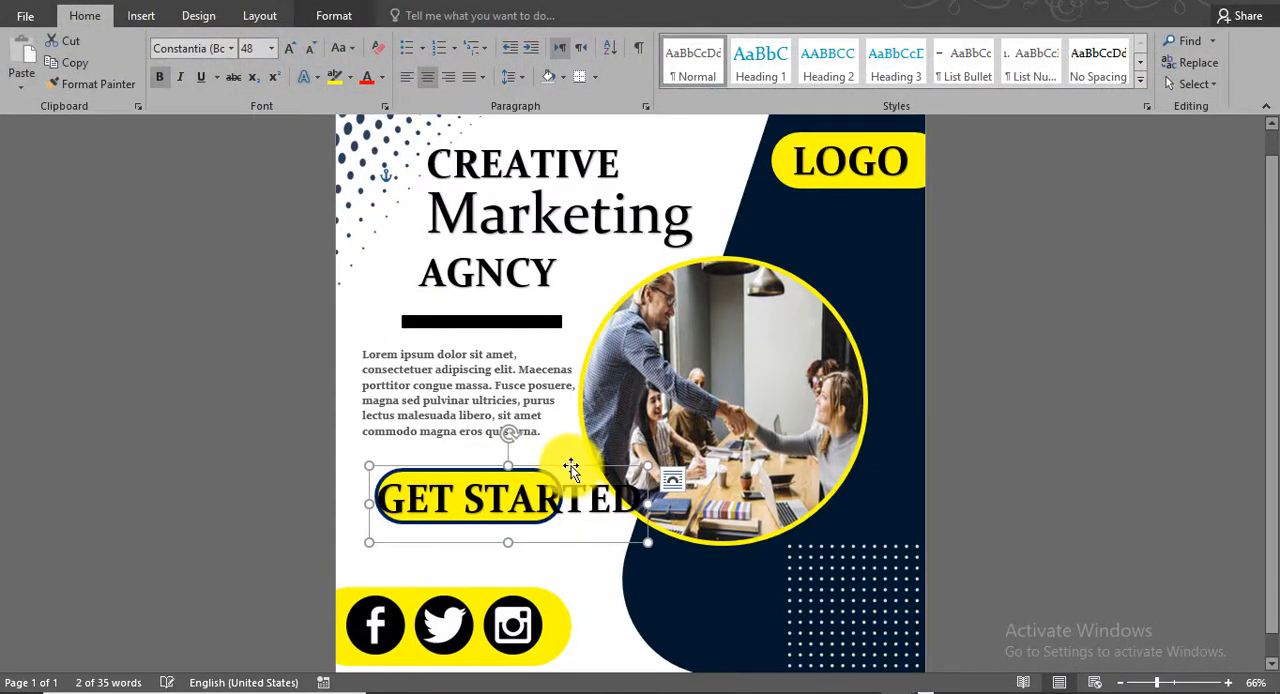
key("ctrl+shift+comma")
key("ctrl+shift+comma")
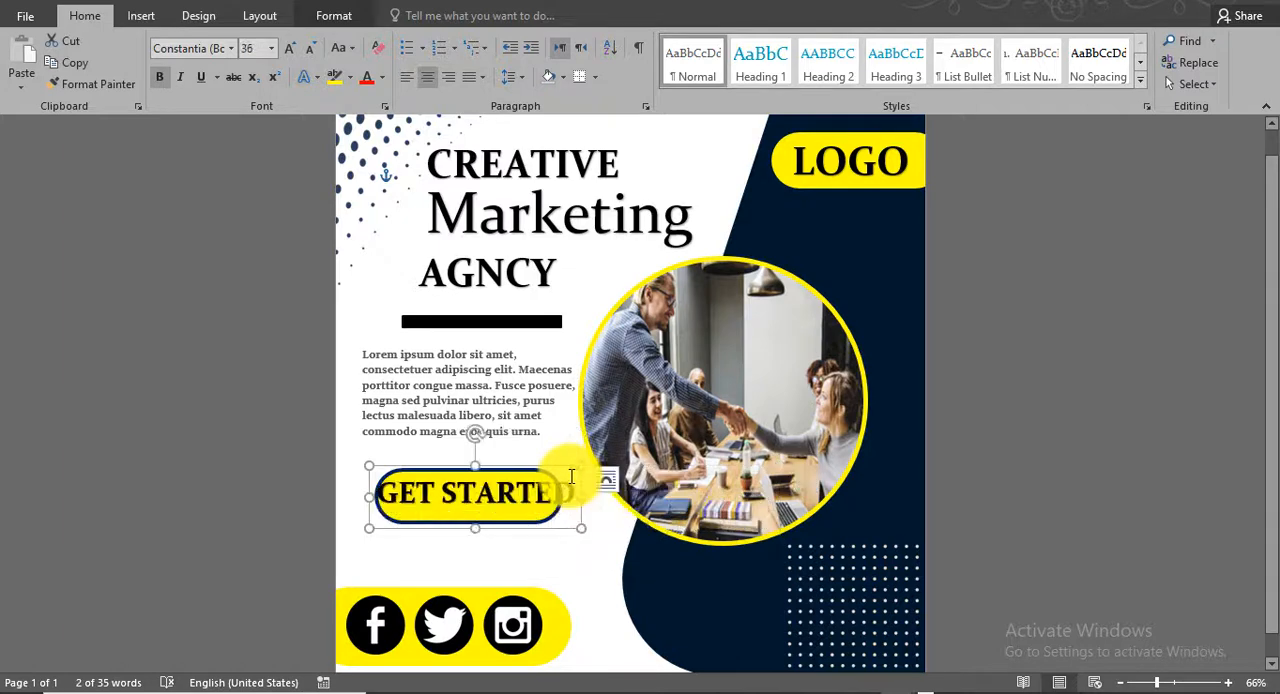
left_click_drag(474, 470, 489, 467)
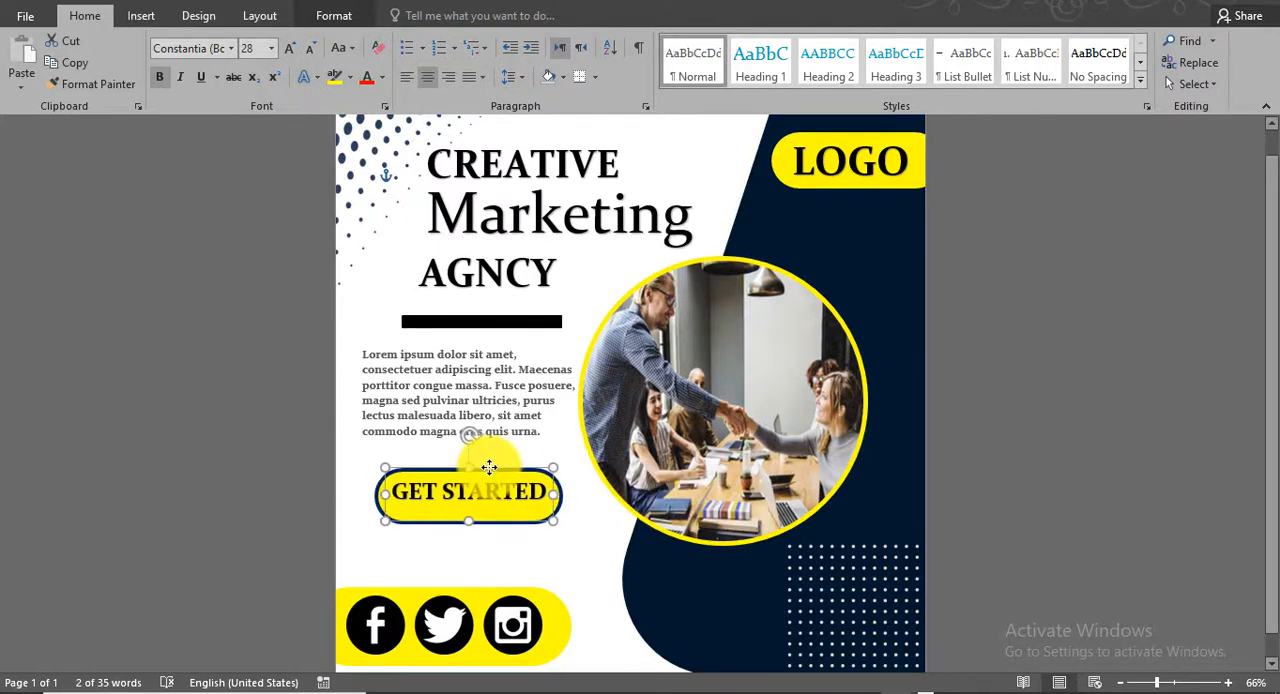
left_click(581, 545)
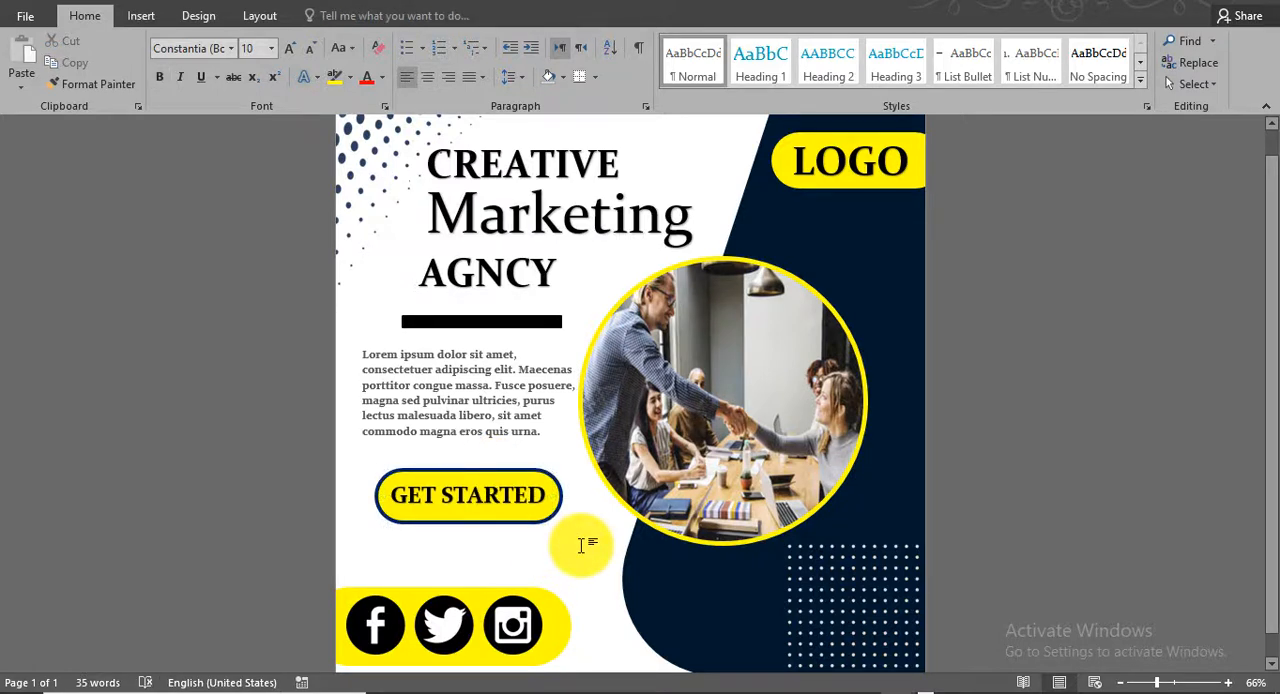
- Enlarge the navy halftone dot pattern in the flyer's upper-left corner
left_click_drag(824, 581, 826, 580)
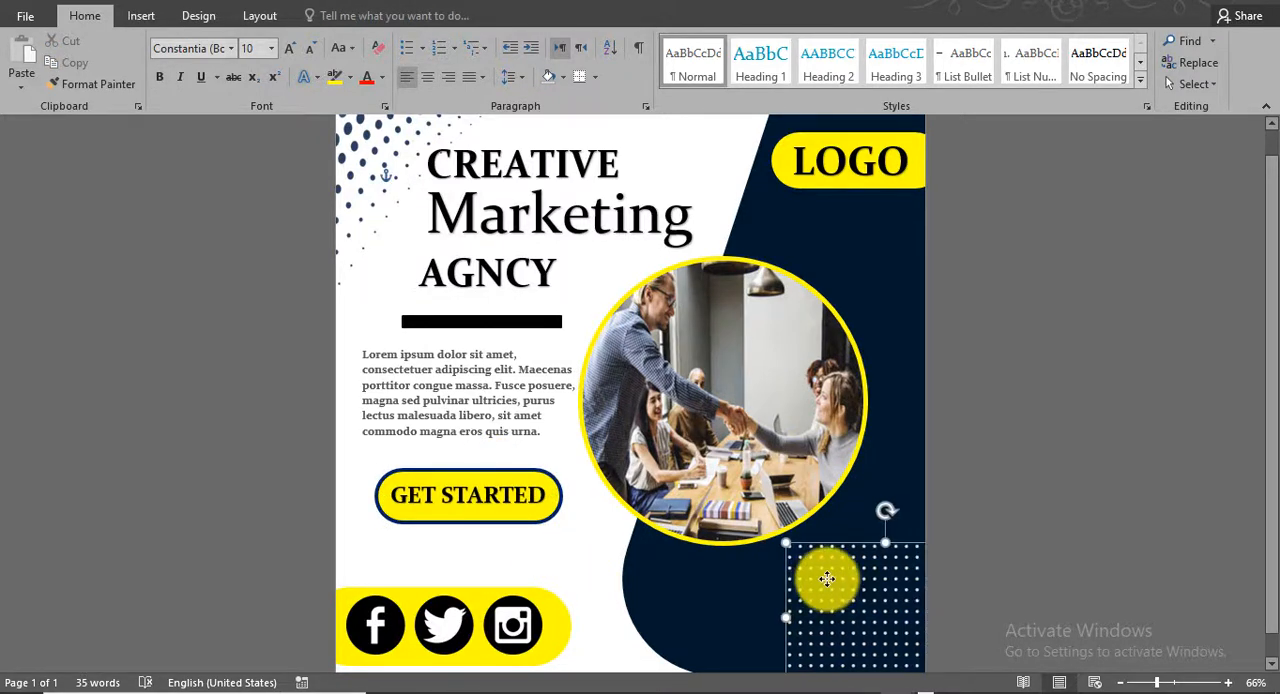
left_click(1146, 505)
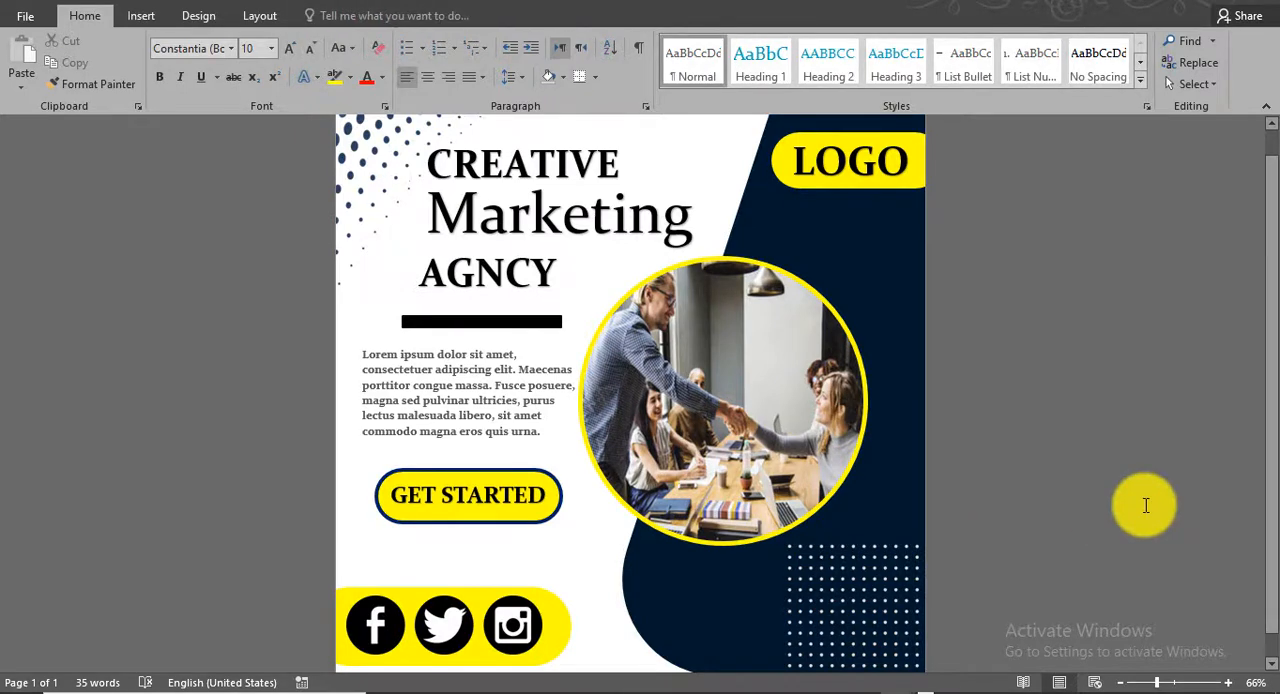
left_click(369, 232)
left_click_drag(556, 303, 585, 314)
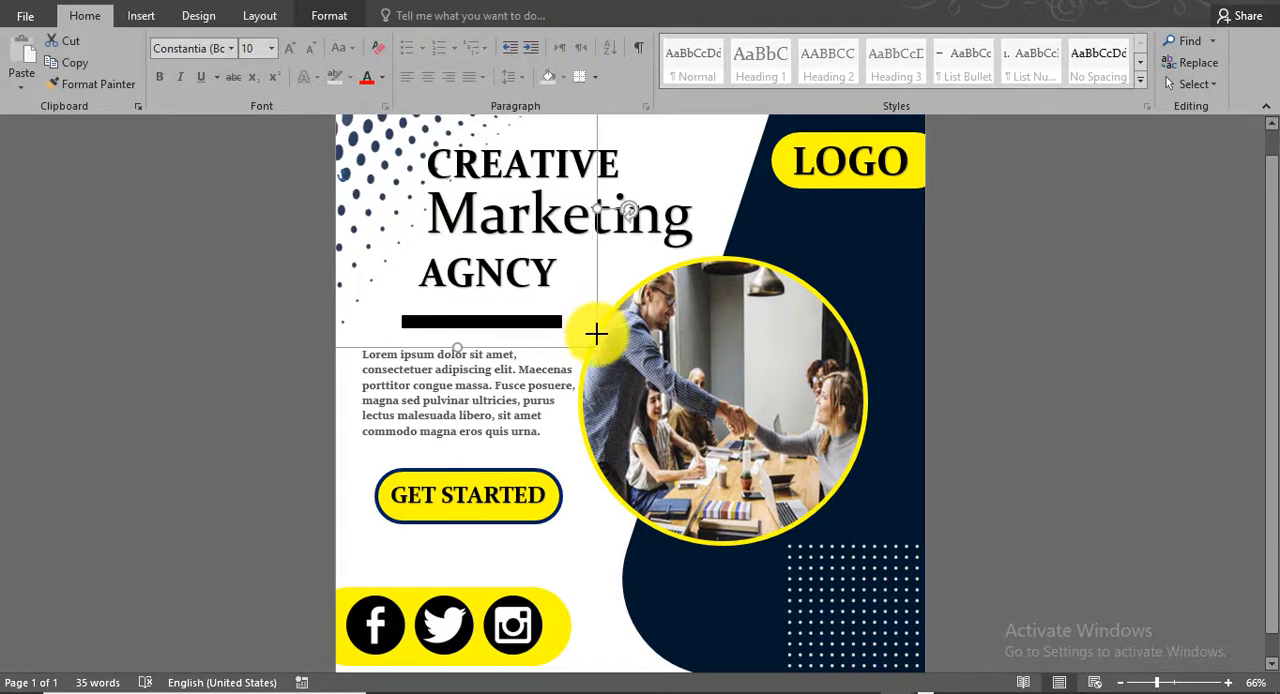
left_click(1011, 312)
- Move the yellow social bar and its row of icons slightly higher on the flyer
left_click(641, 488)
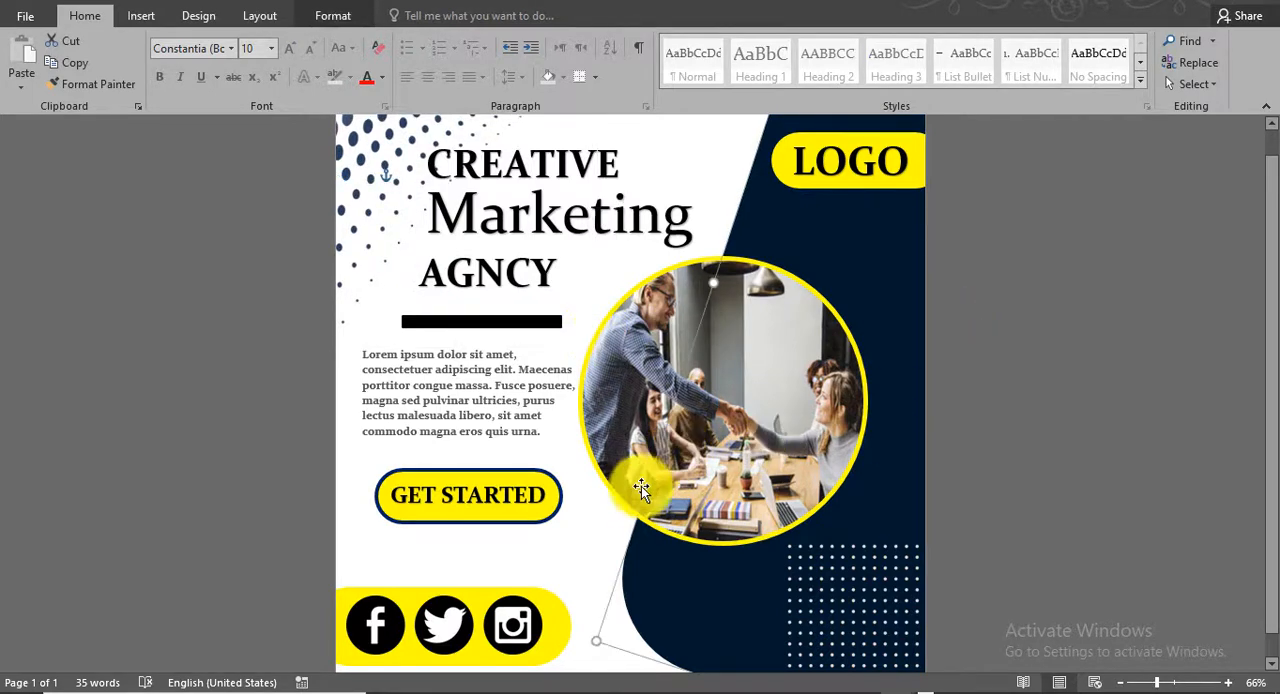
left_click(610, 527)
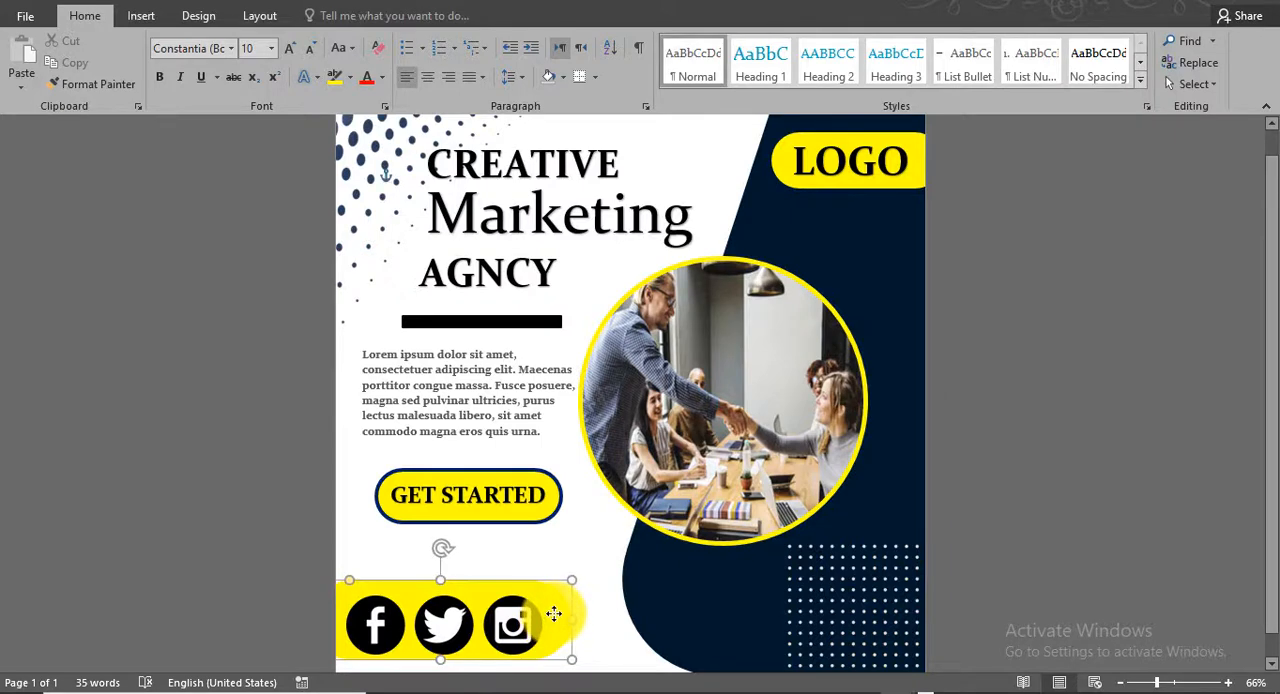
left_click(519, 606)
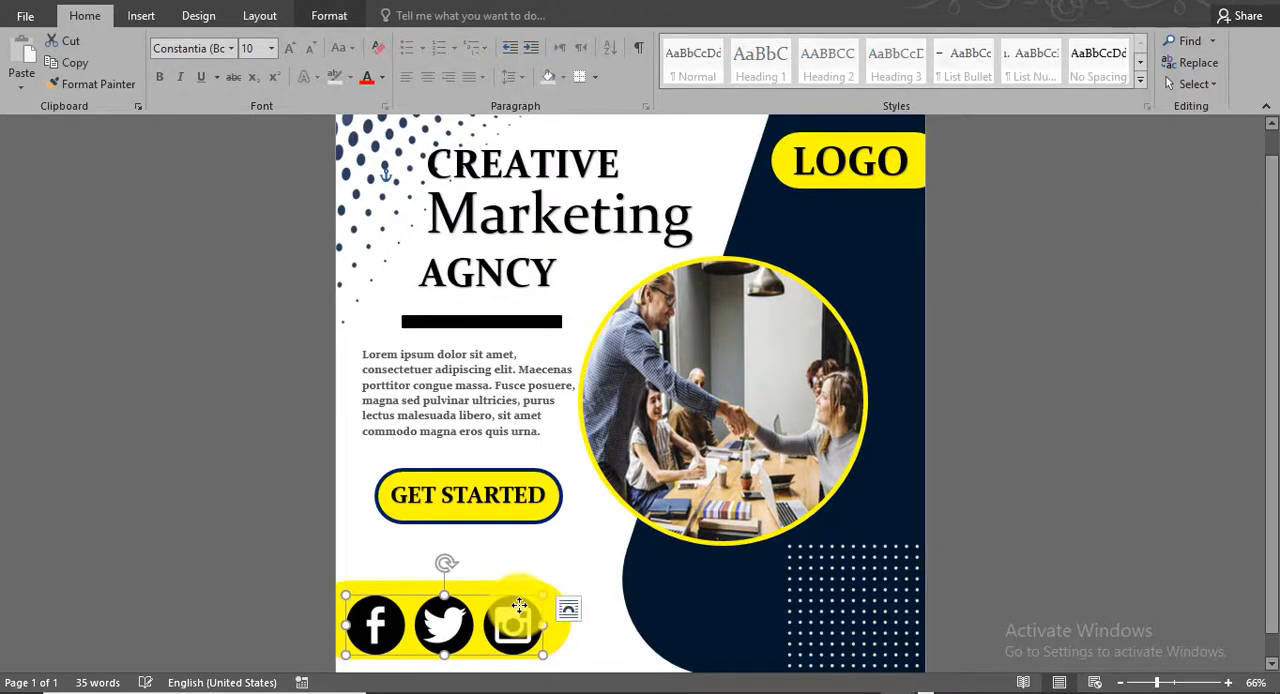
left_click(583, 552)
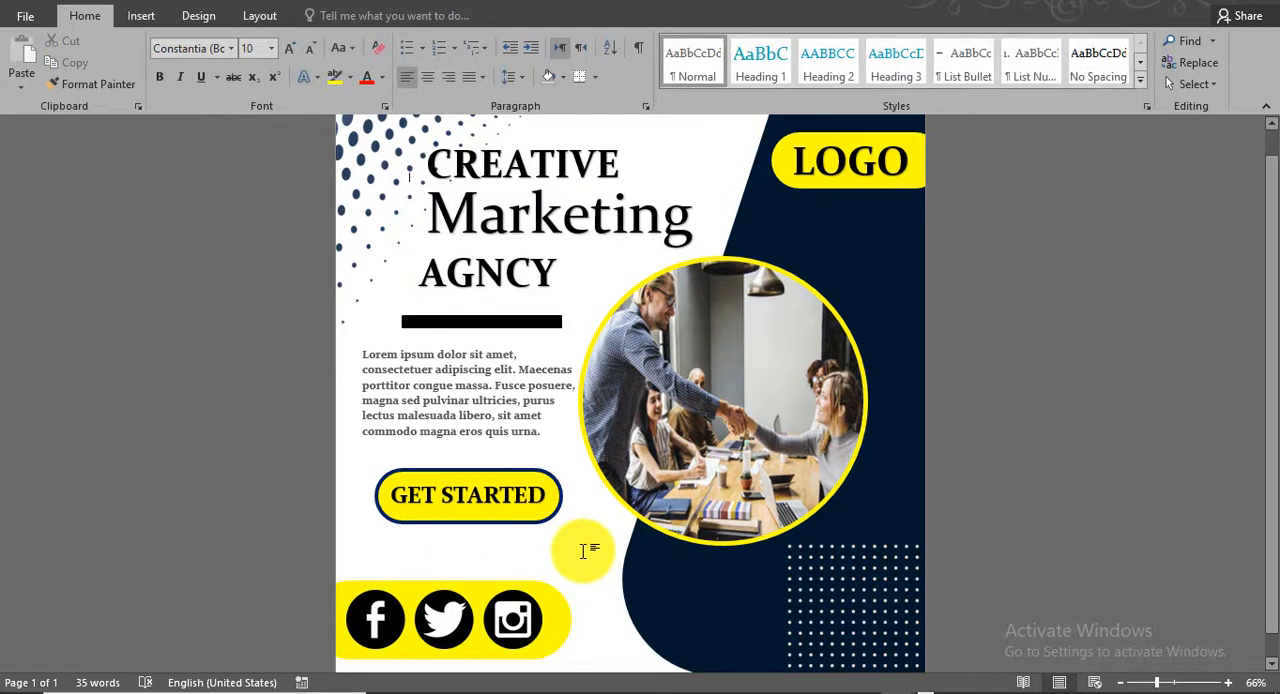
- Examine the flyer's layout up close and as a whole
scroll(587, 559, "up", 5)
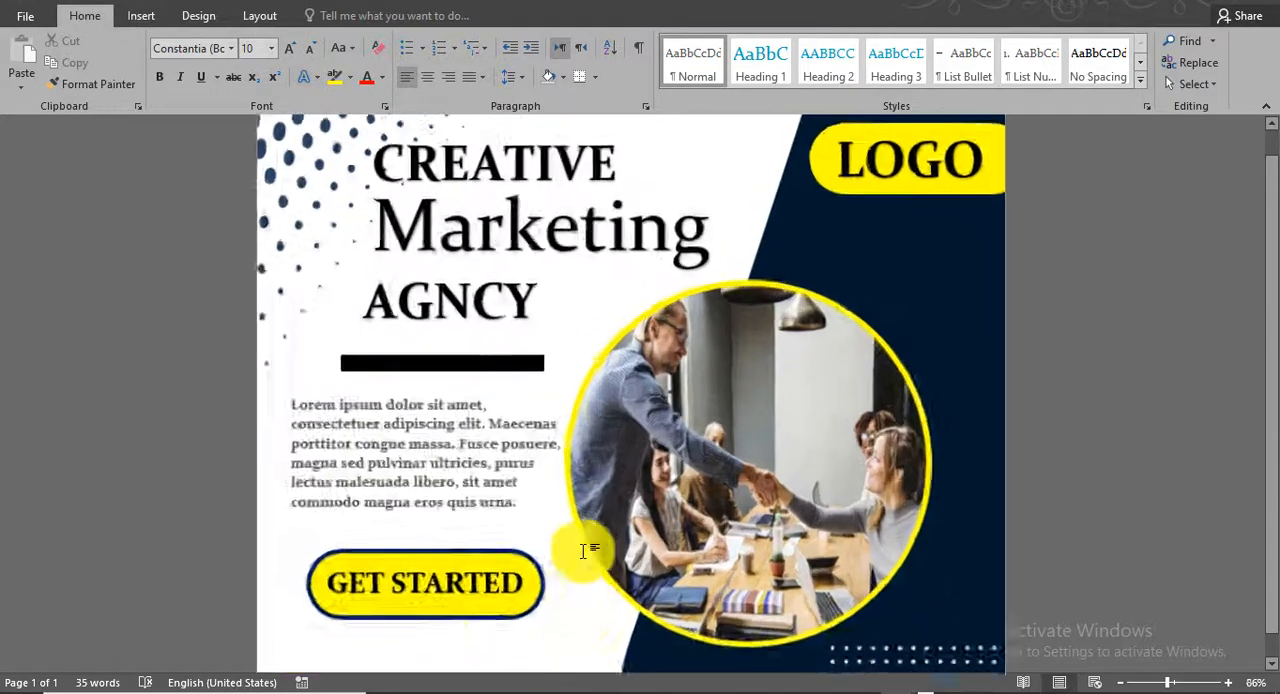
scroll(540, 508, "down", 4)
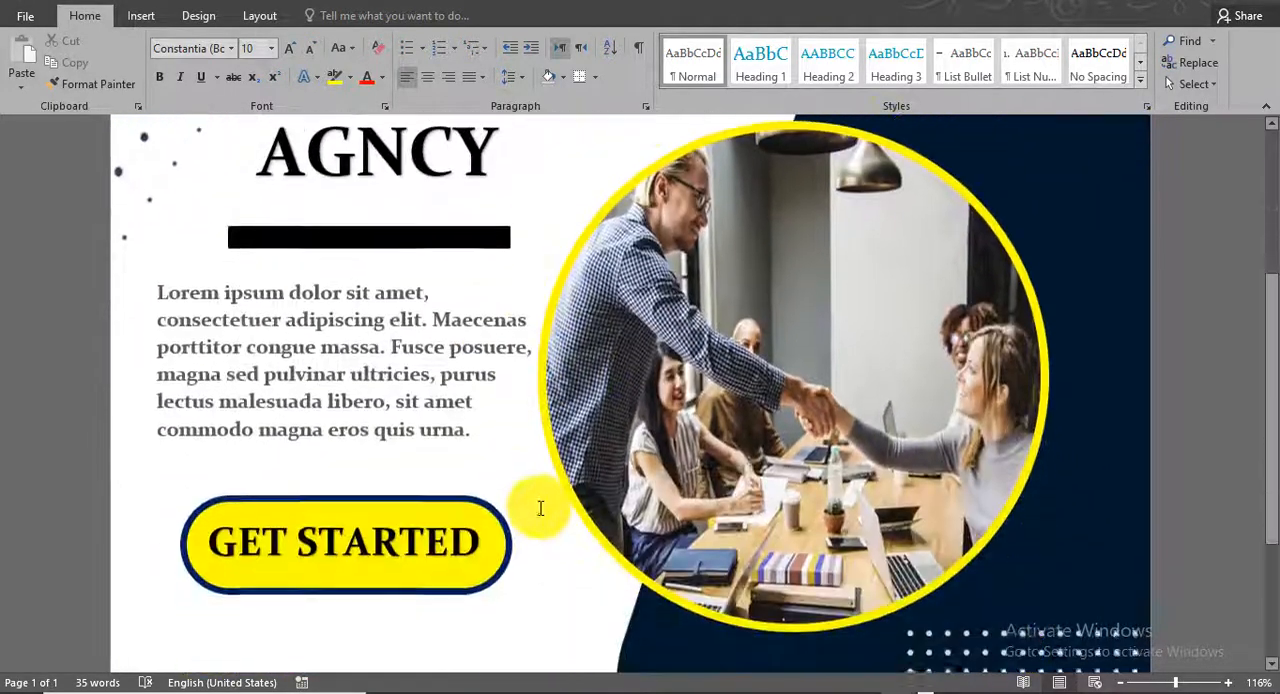
scroll(540, 508, "down", 5)
scroll(540, 508, "up", 2)
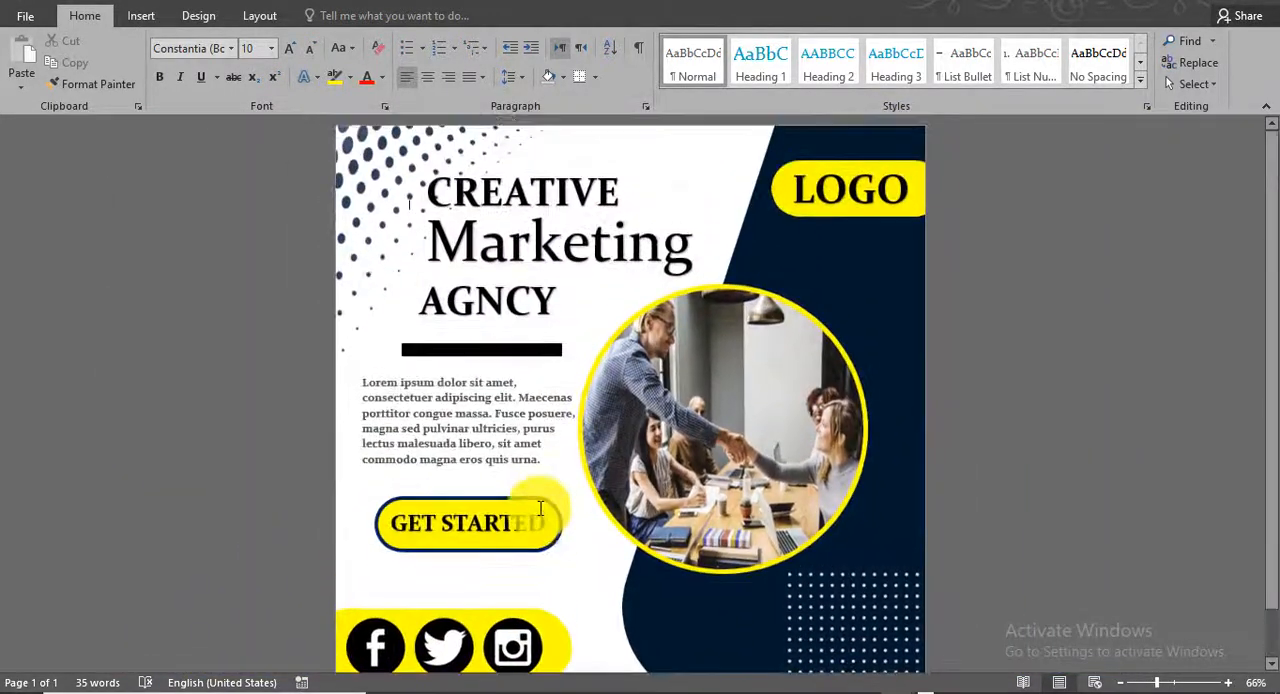
scroll(540, 508, "down", 2)
scroll(540, 508, "up", 1)
scroll(540, 508, "down", 1)
scroll(540, 508, "up", 1)
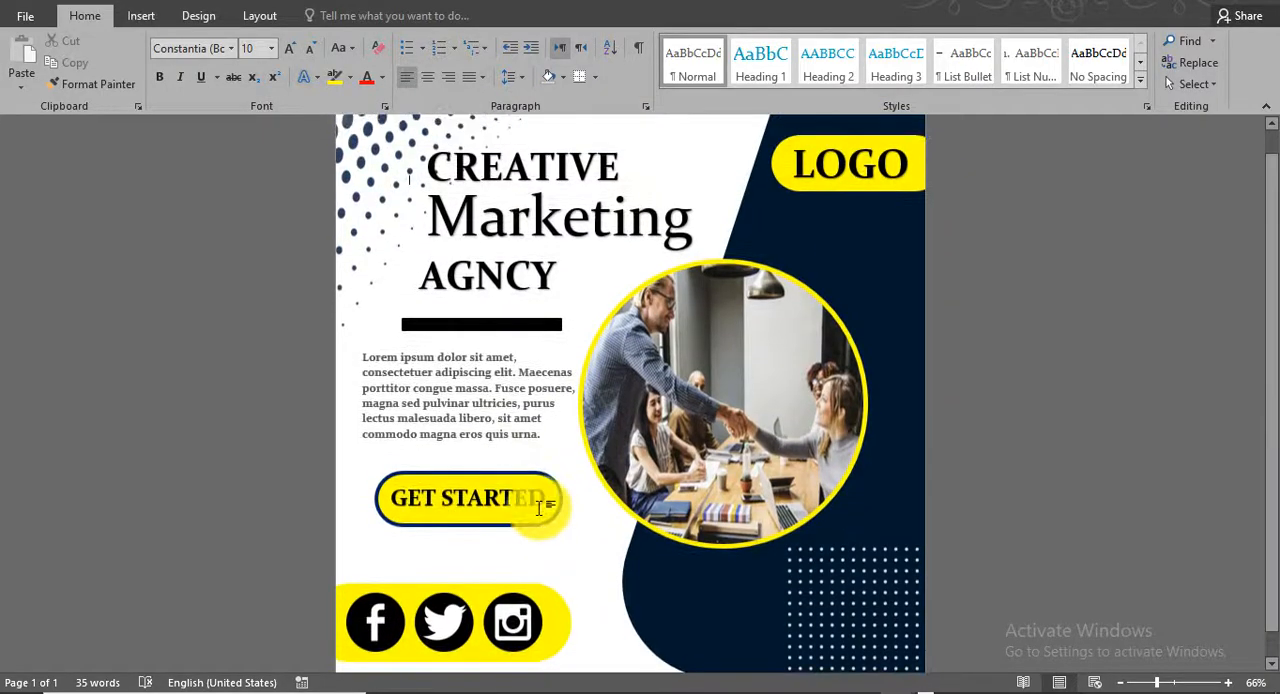